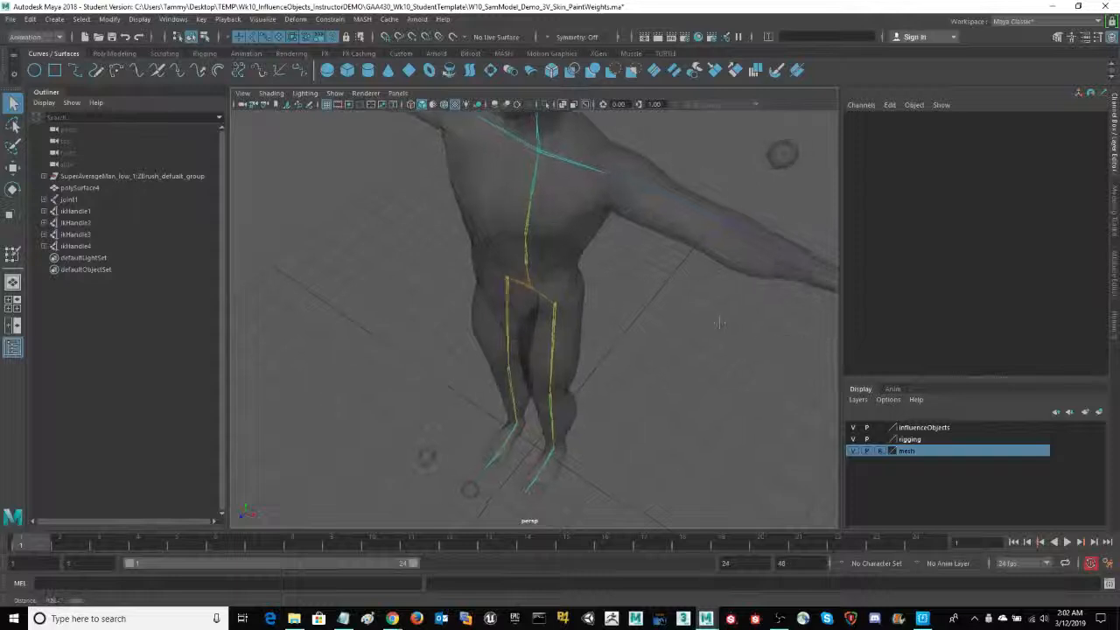
- Examine the hand and finger joints and check the IK handle at the character's left wrist
{"action": "middle_click_drag", "start_coordinate": [761, 327], "coordinate": [523, 328], "text": "alt"}
{"action": "right_click_drag", "start_coordinate": [469, 358], "coordinate": [607, 350], "text": "alt"}
{"action": "left_click_drag", "start_coordinate": [677, 252], "coordinate": [662, 253], "text": "alt"}
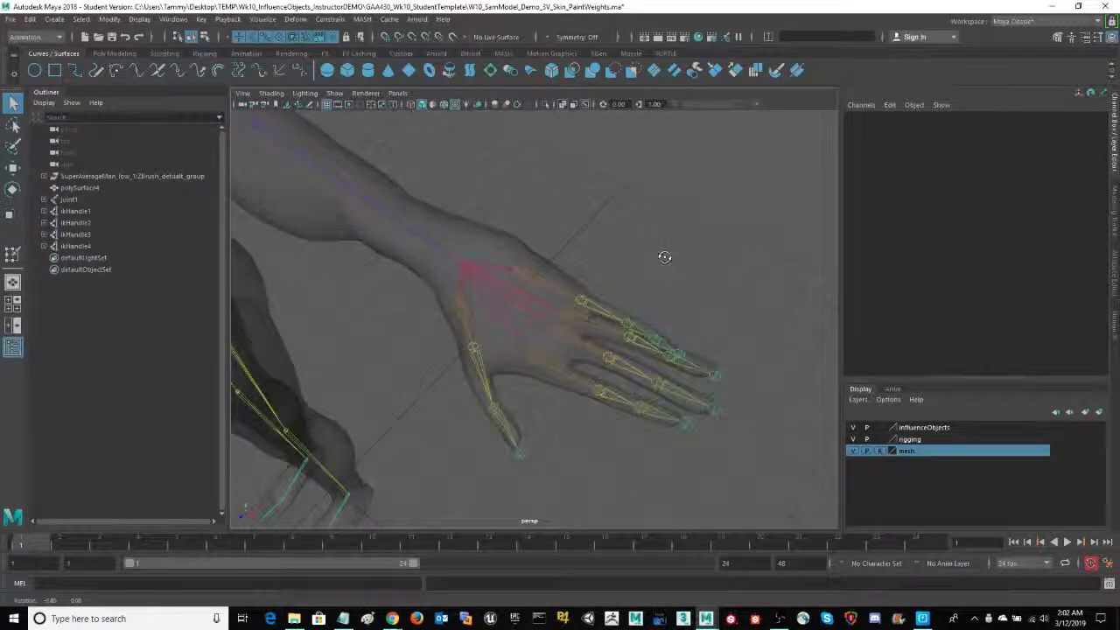
{"action": "mouse_move", "coordinate": [670, 254]}
{"action": "right_mouse_down", "text": "alt"}
{"action": "mouse_move", "coordinate": [692, 257]}
{"action": "mouse_move", "coordinate": [675, 243]}
{"action": "right_mouse_up", "text": "alt"}
{"action": "middle_click_drag", "start_coordinate": [675, 243], "coordinate": [675, 232], "text": "alt"}
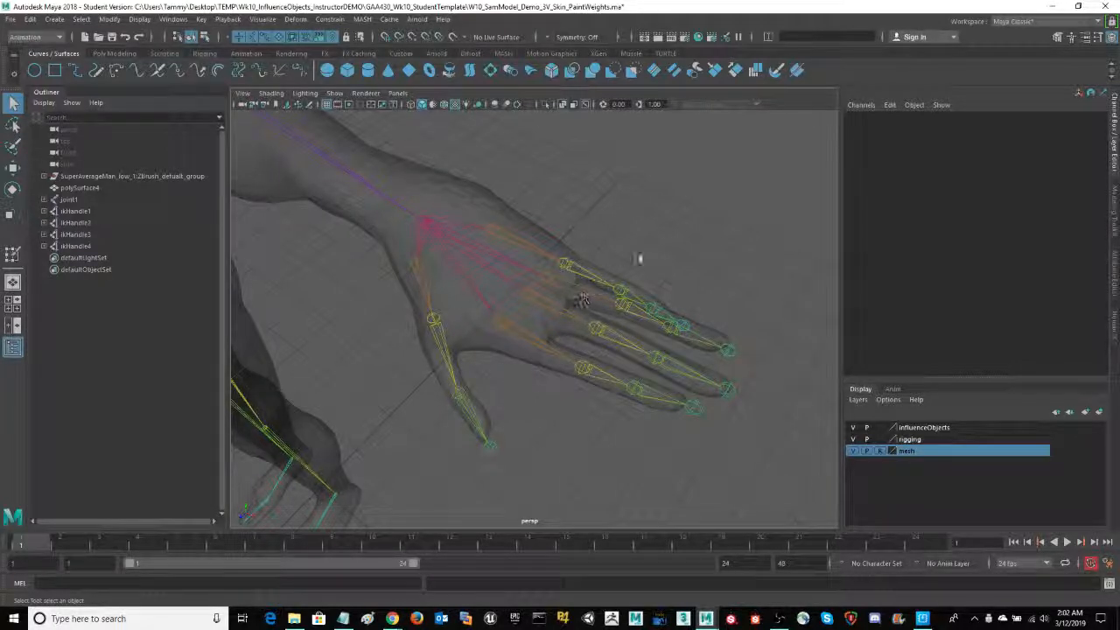
{"action": "left_click_drag", "start_coordinate": [581, 300], "coordinate": [680, 243], "text": "alt"}
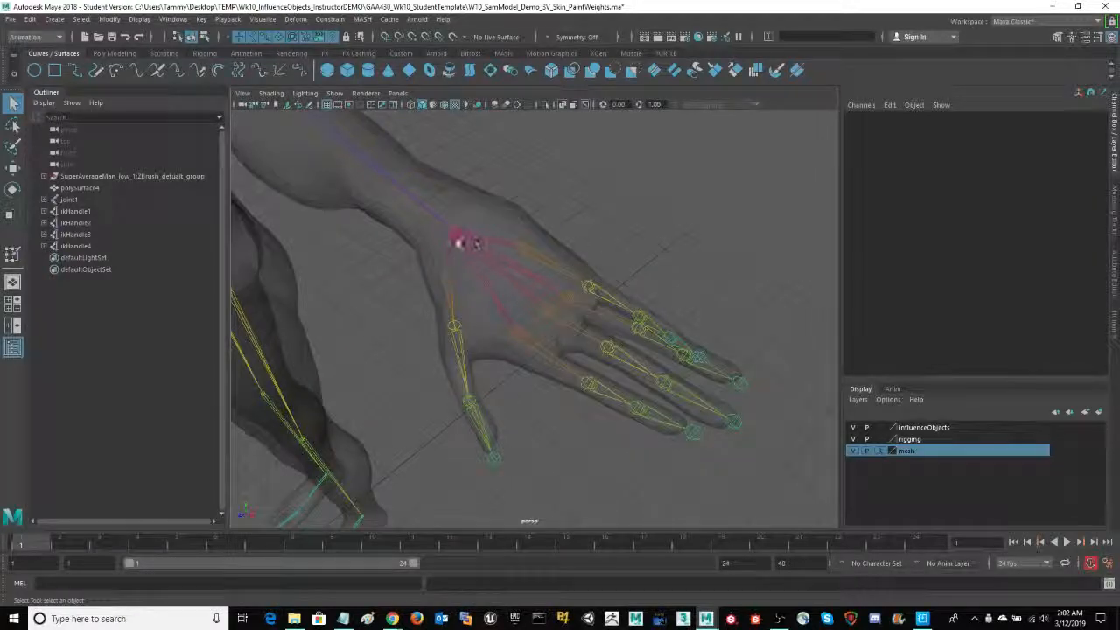
{"action": "left_click", "coordinate": [457, 235]}
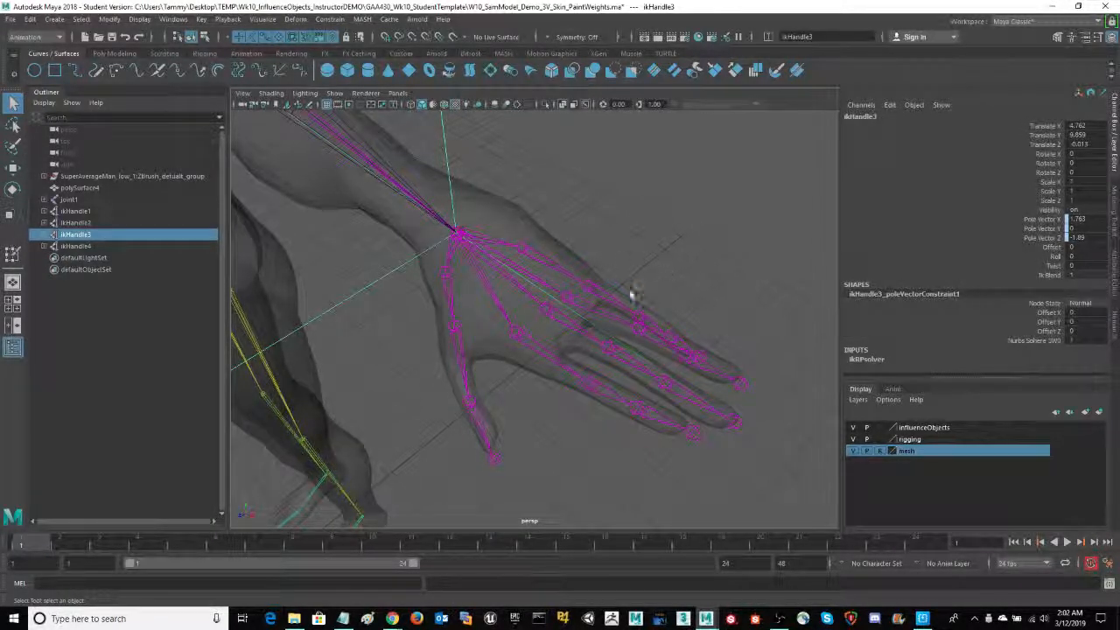
{"action": "left_click_drag", "start_coordinate": [698, 272], "coordinate": [704, 231], "text": "alt"}
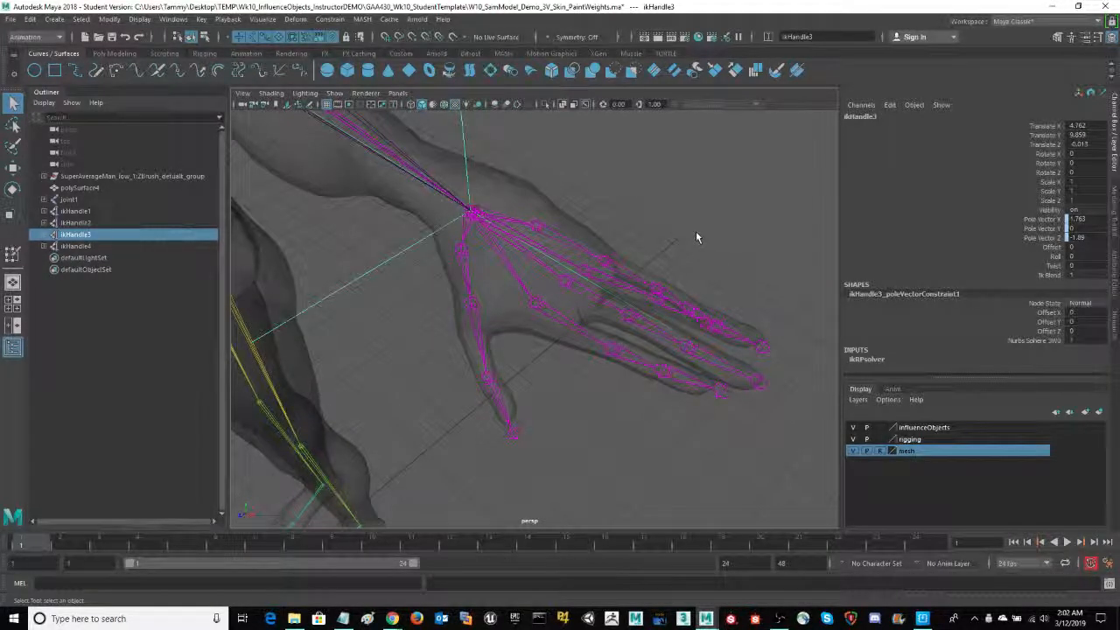
{"action": "left_click", "coordinate": [546, 234]}
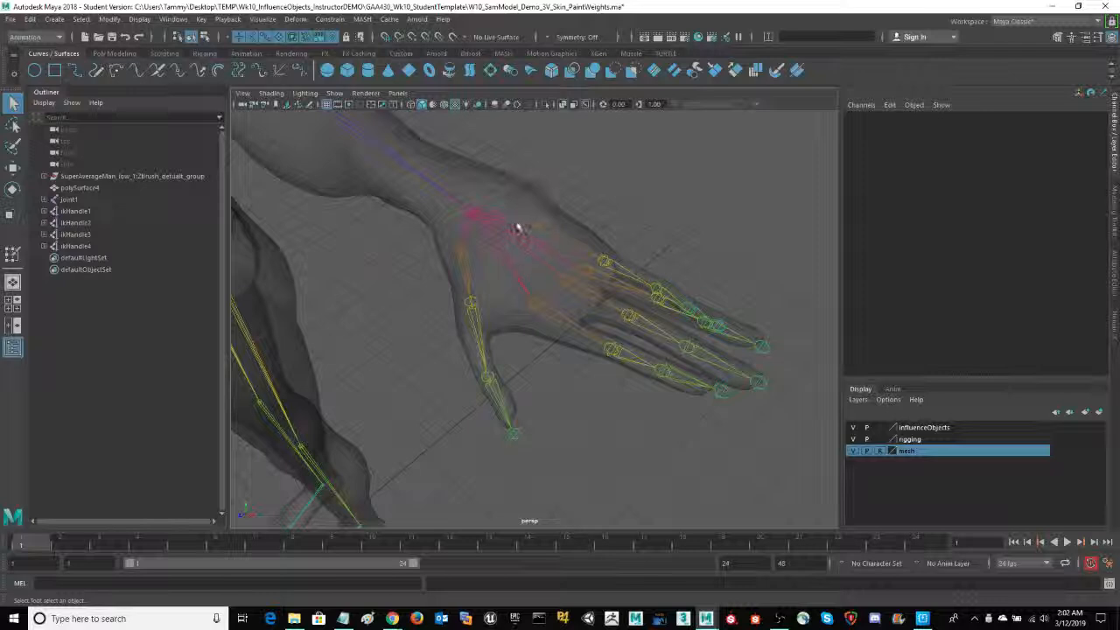
{"action": "left_click_drag", "start_coordinate": [636, 218], "coordinate": [638, 219], "text": "alt"}
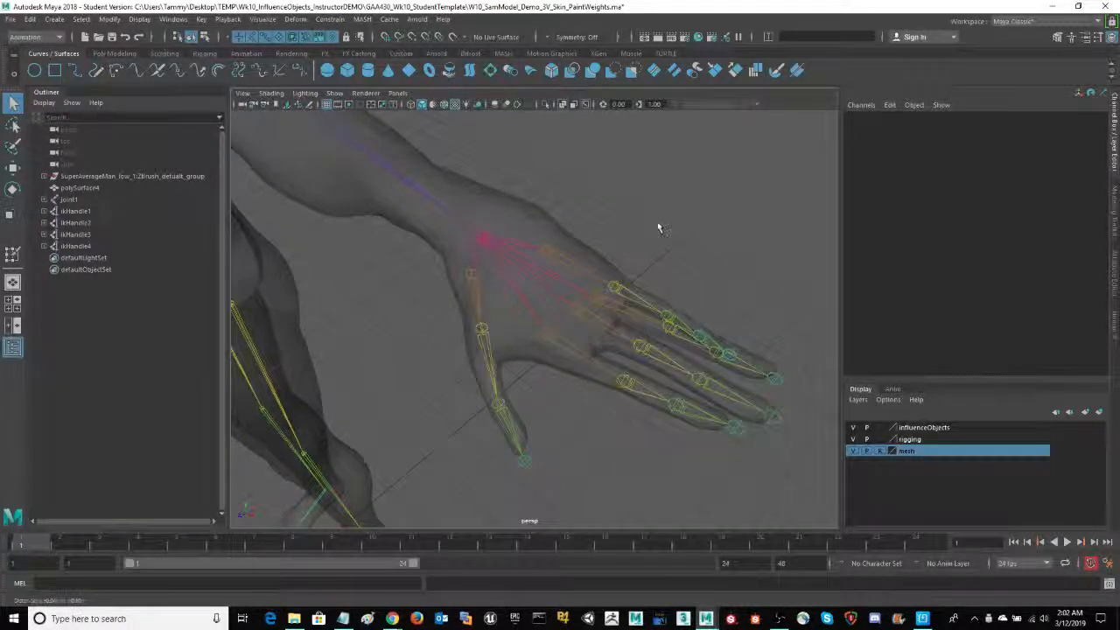
- Create a NURBS circle and move it up from the grid origin to beside the hand
{"action": "left_click", "coordinate": [36, 73]}
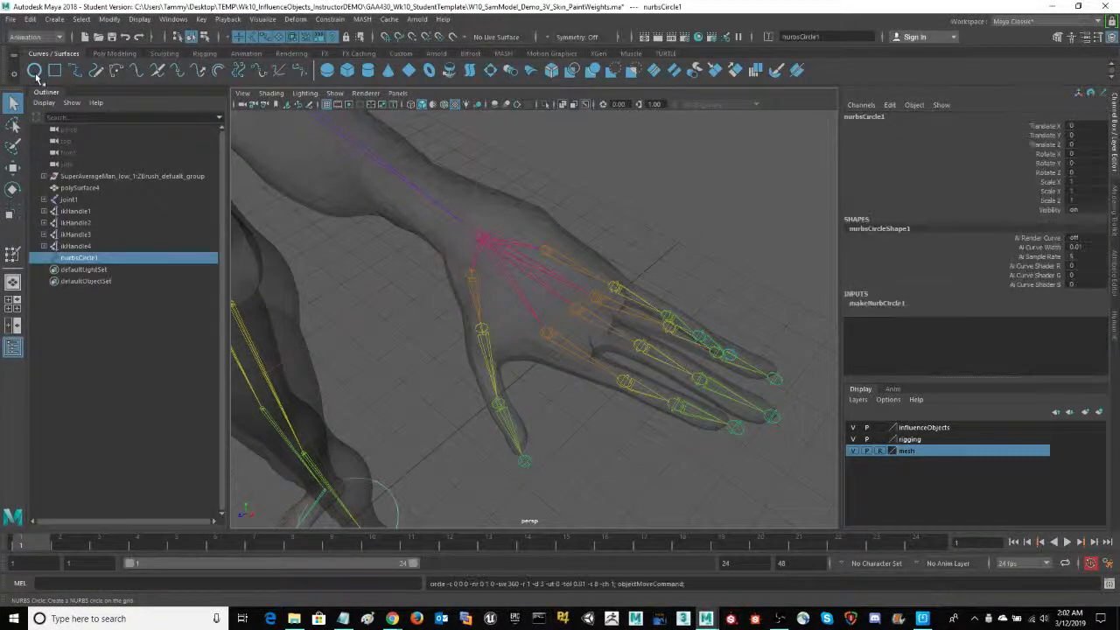
{"action": "left_click_drag", "start_coordinate": [370, 393], "coordinate": [391, 388], "text": "alt"}
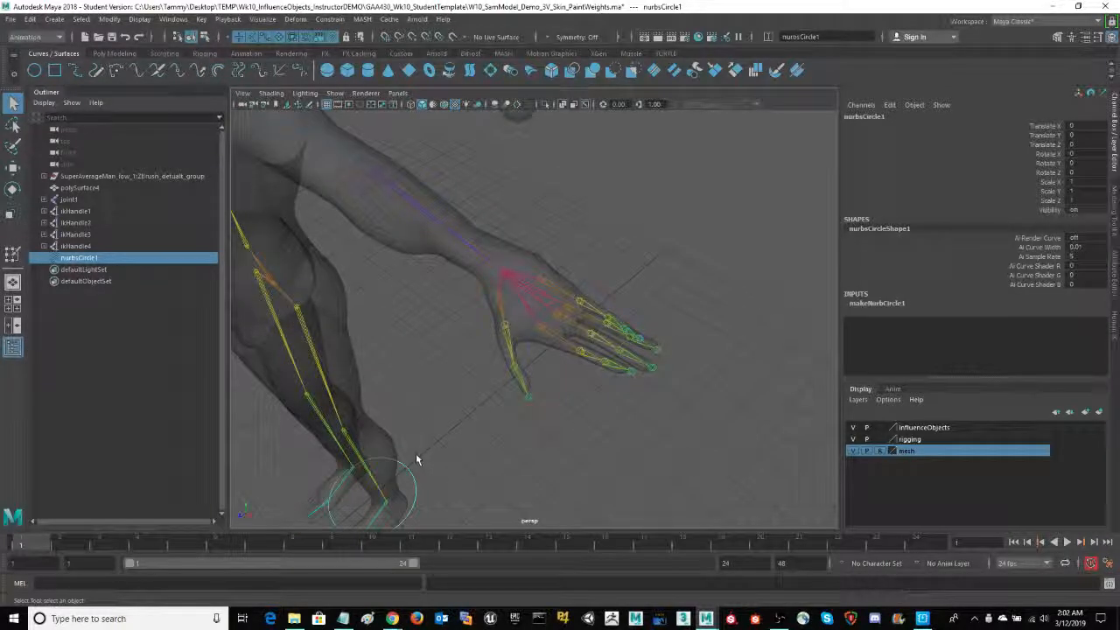
{"action": "key", "text": "w"}
{"action": "left_click_drag", "start_coordinate": [361, 472], "coordinate": [449, 331]}
- Cycle the mesh layer's display type back to Reference and hide the layer
{"action": "left_click", "coordinate": [880, 452]}
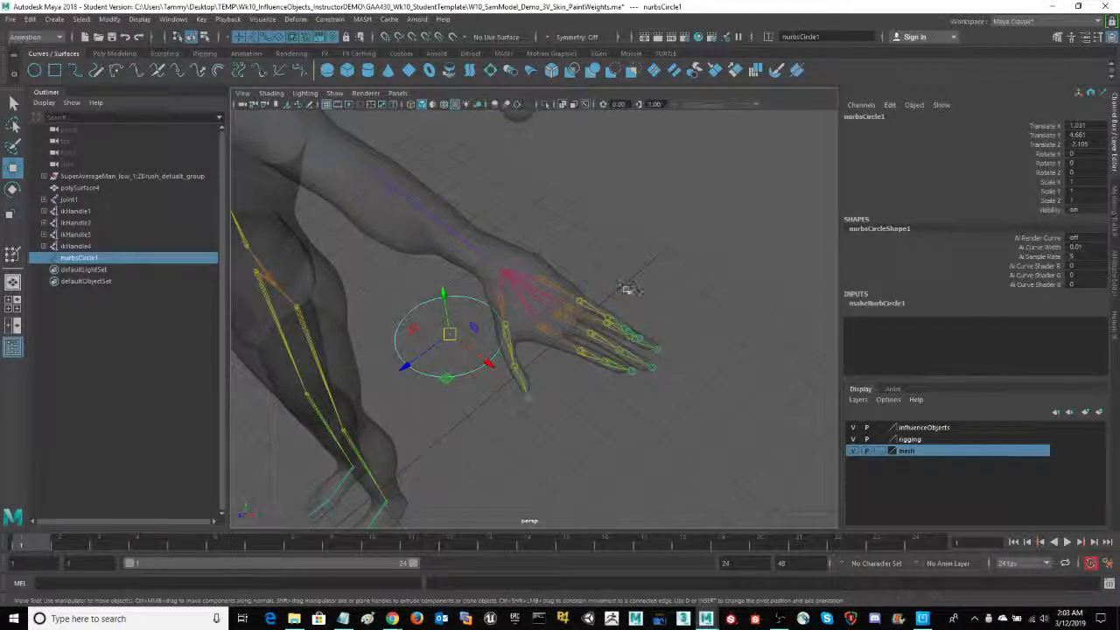
{"action": "left_click", "coordinate": [880, 452]}
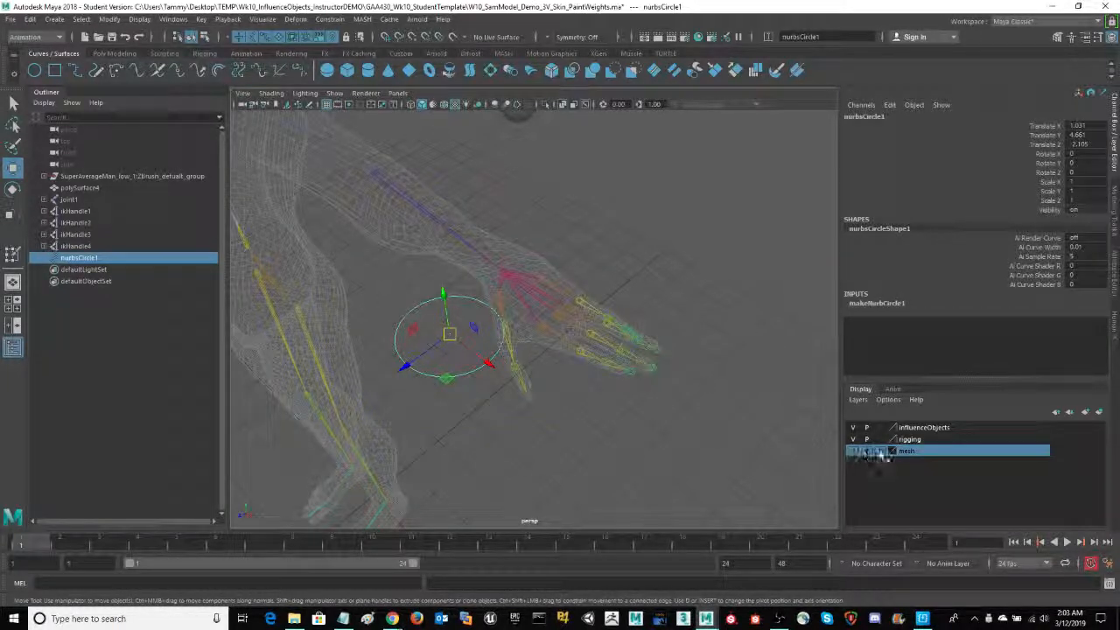
{"action": "left_click", "coordinate": [880, 451]}
{"action": "left_click", "coordinate": [853, 450]}
{"action": "scroll", "coordinate": [490, 421], "scroll_direction": "up", "scroll_amount": 2}
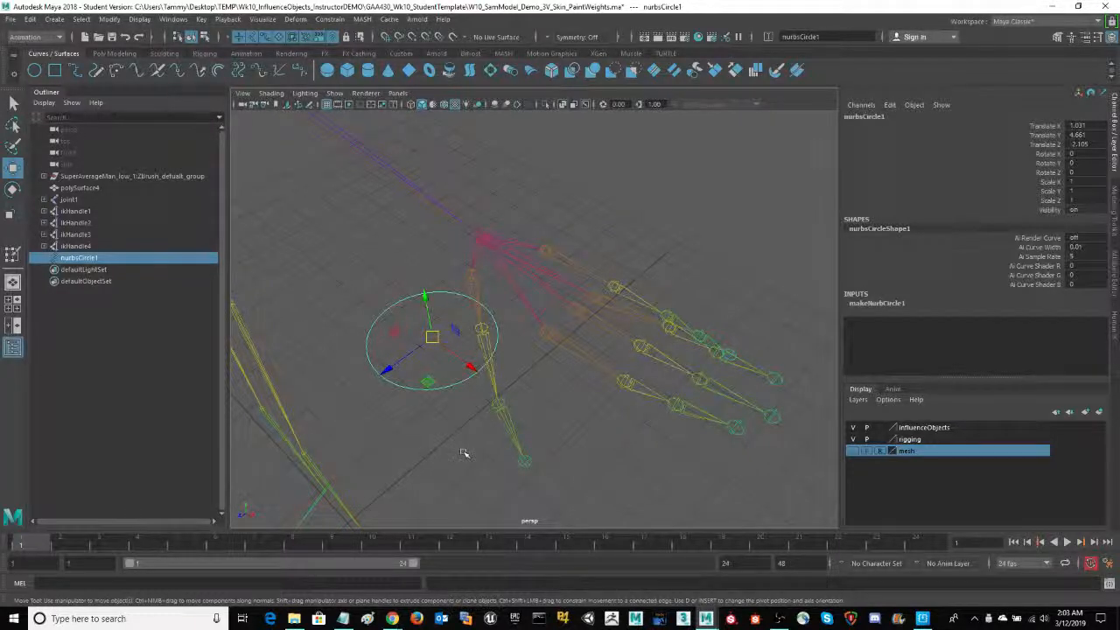
- Rotate the NURBS circle upright by setting its Rotate Z to 90
{"action": "mouse_move", "coordinate": [463, 452]}
{"action": "left_mouse_down", "text": "alt"}
{"action": "mouse_move", "coordinate": [447, 457]}
{"action": "mouse_move", "coordinate": [460, 449]}
{"action": "left_mouse_up", "text": "alt"}
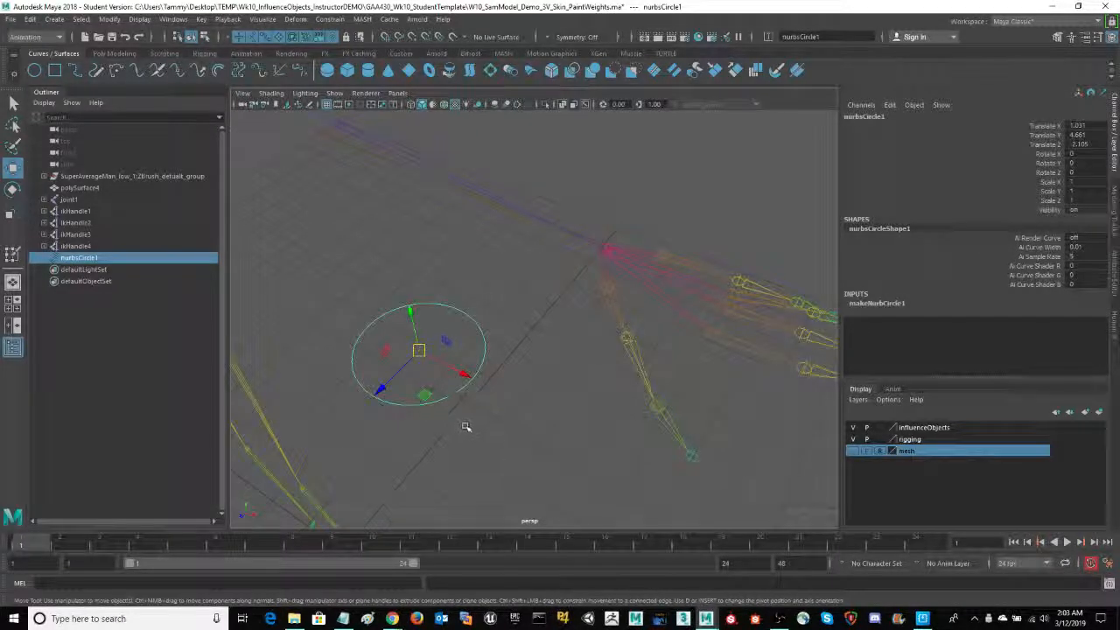
{"action": "key", "text": "e"}
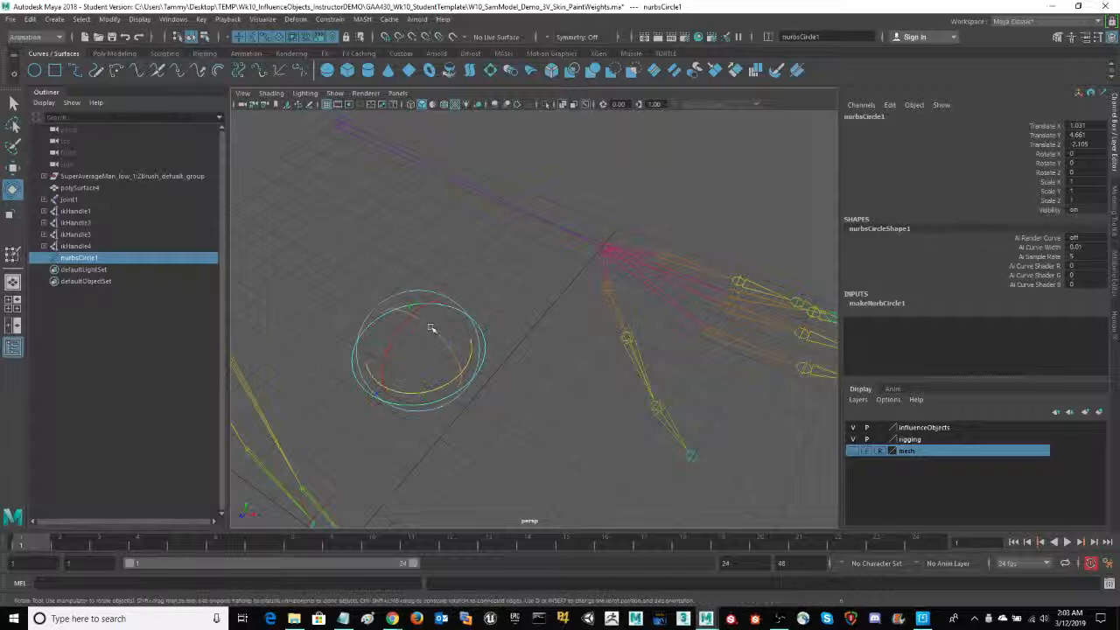
{"action": "left_click_drag", "start_coordinate": [425, 324], "coordinate": [459, 398]}
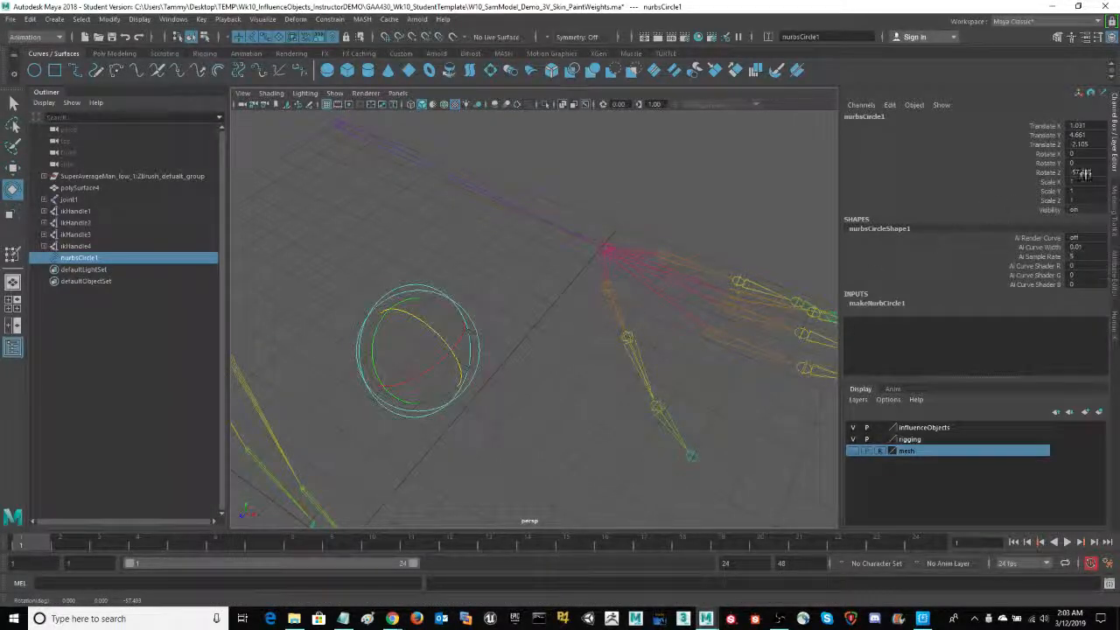
{"action": "double_click", "coordinate": [1085, 172]}
{"action": "type", "text": "90"}
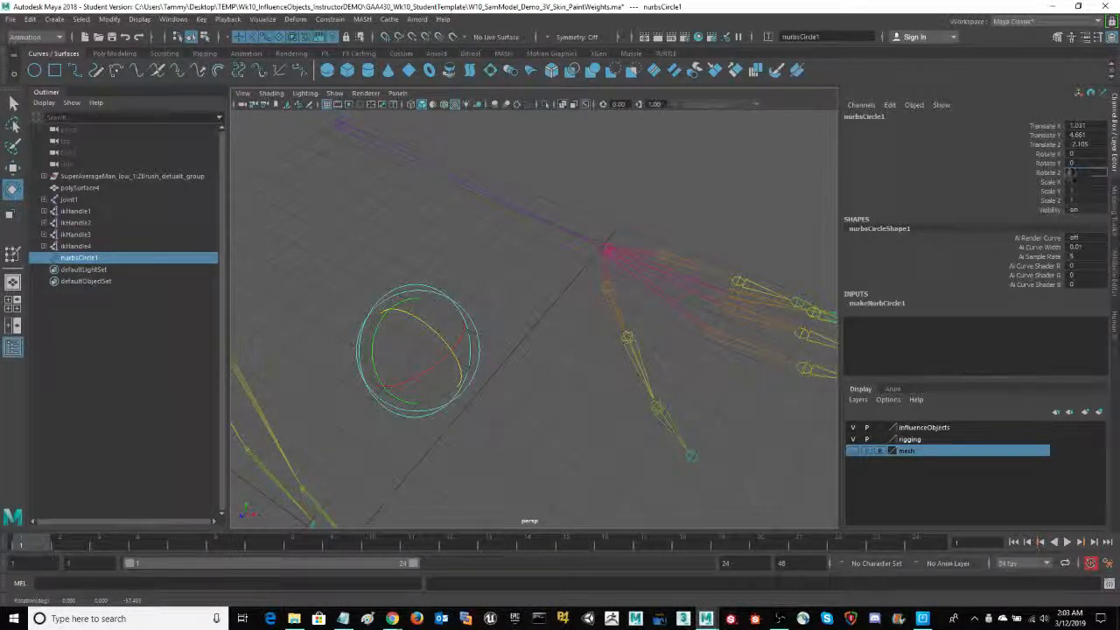
{"action": "key", "text": "Return"}
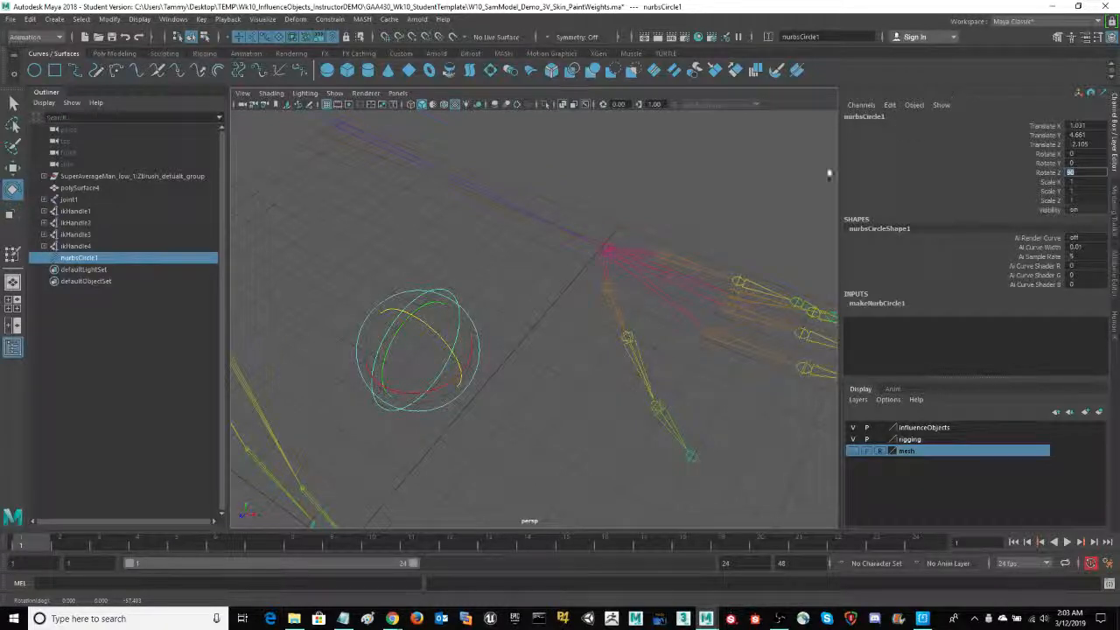
- Move the NURBS circle onto the wrist joint using point snapping
{"action": "mouse_move", "coordinate": [545, 385]}
{"action": "left_mouse_down", "text": "alt"}
{"action": "mouse_move", "coordinate": [580, 376]}
{"action": "mouse_move", "coordinate": [565, 375]}
{"action": "left_mouse_up", "text": "alt"}
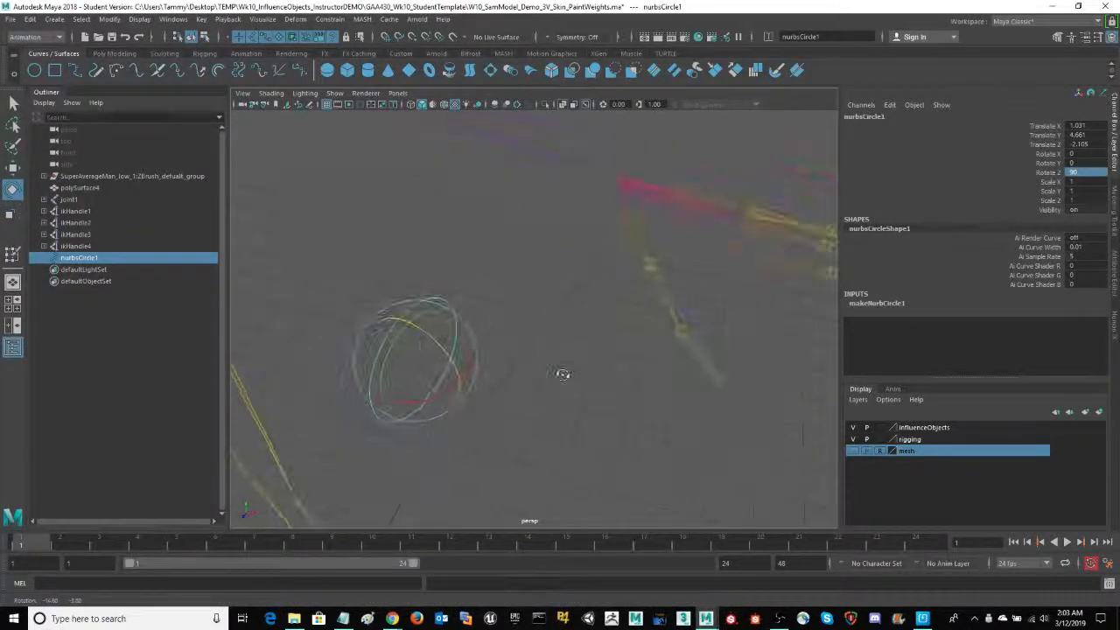
{"action": "left_click_drag", "start_coordinate": [538, 418], "coordinate": [552, 453], "text": "alt"}
{"action": "key", "text": "w"}
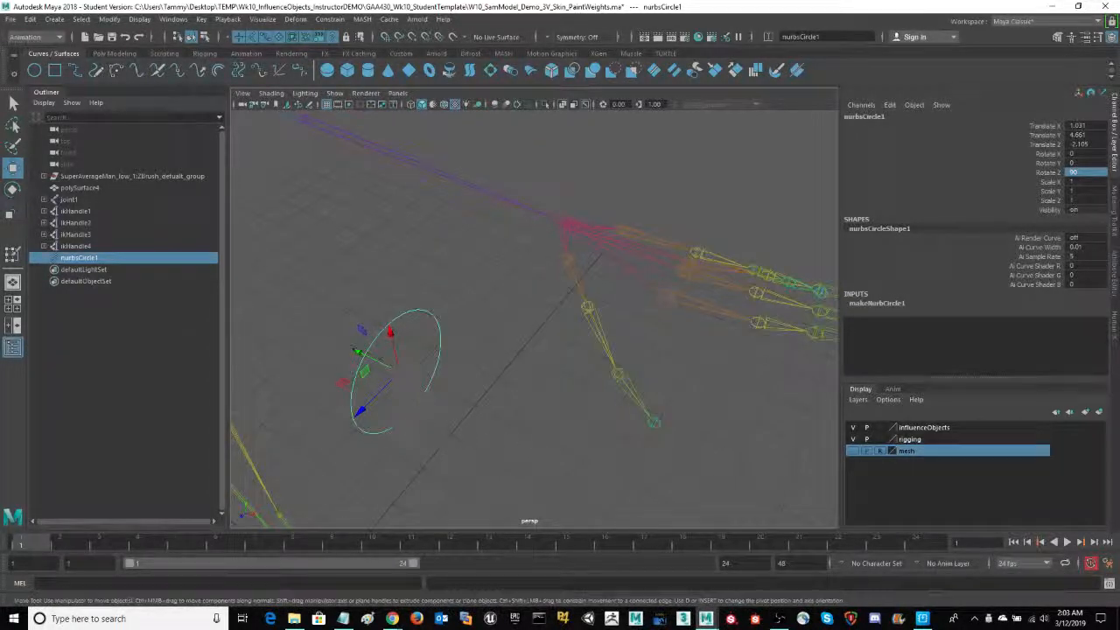
{"action": "key", "text": "v"}
{"action": "left_click_drag", "start_coordinate": [399, 372], "coordinate": [565, 225]}
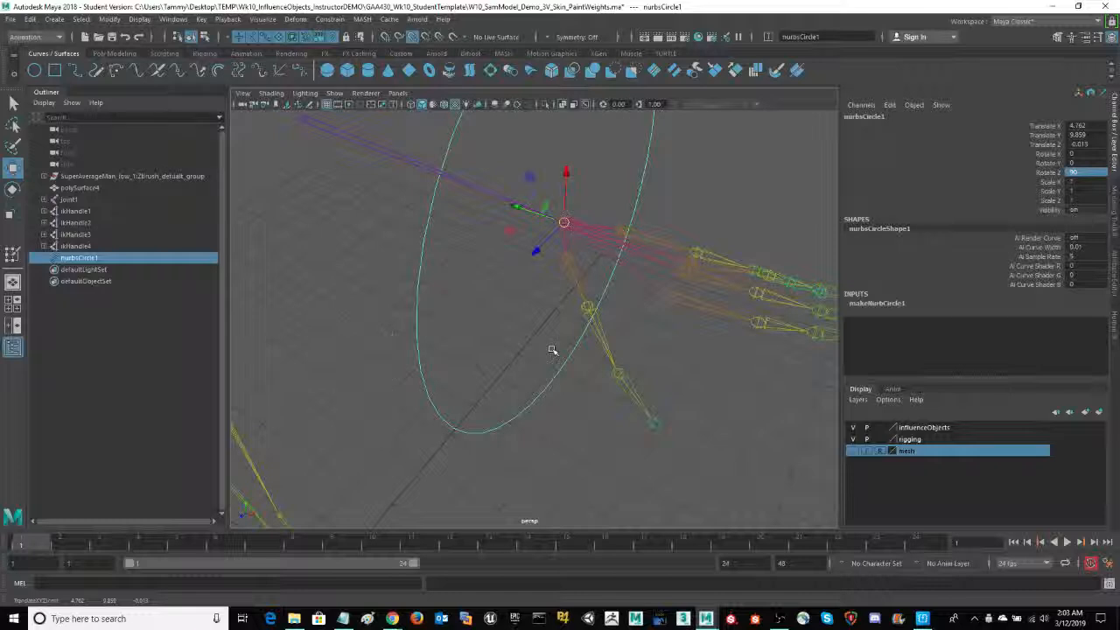
- Scale the wrist circle down uniformly to about 0.187 so it fits closely around the wrist
{"action": "left_click_drag", "start_coordinate": [678, 379], "coordinate": [630, 453], "text": "alt"}
{"action": "key", "text": "r"}
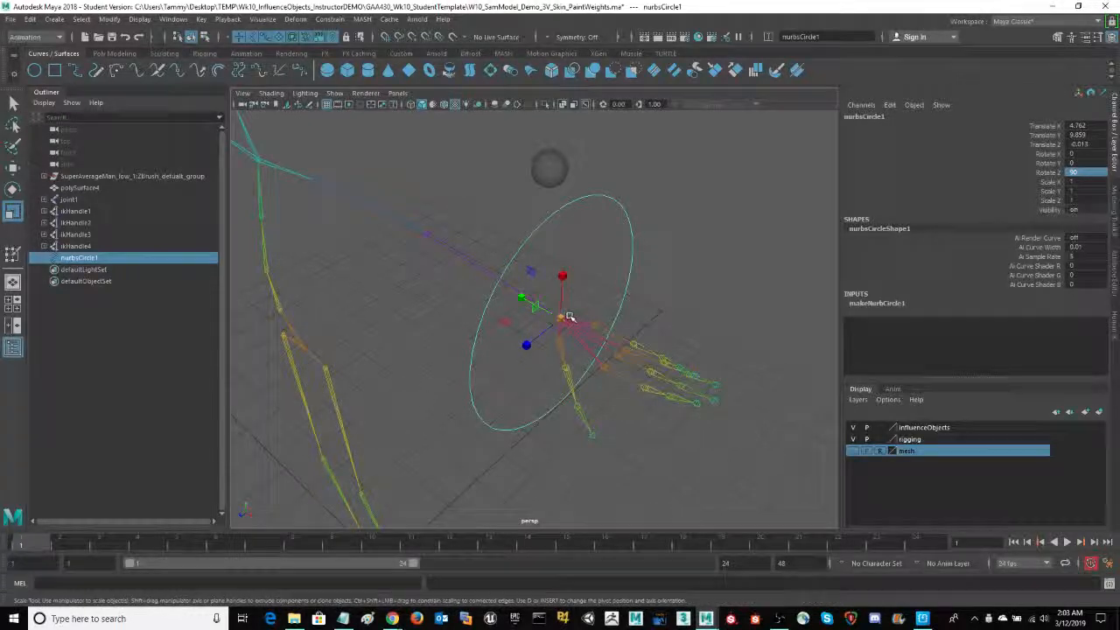
{"action": "left_click_drag", "start_coordinate": [563, 318], "coordinate": [417, 452]}
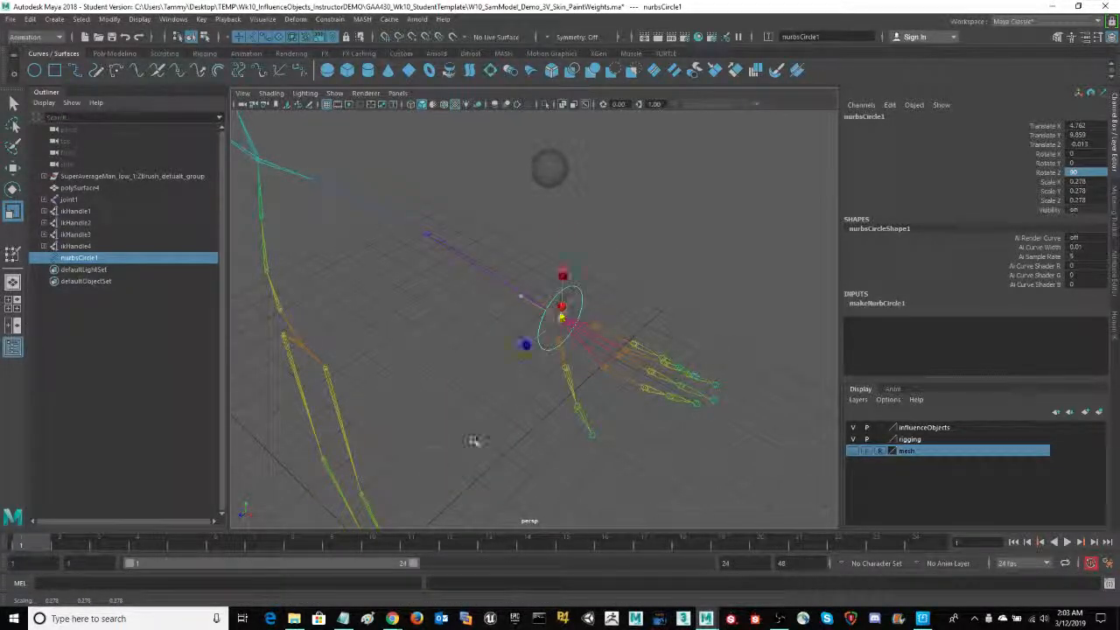
{"action": "scroll", "coordinate": [537, 399], "scroll_direction": "up", "scroll_amount": 3}
{"action": "scroll", "coordinate": [533, 396], "scroll_direction": "up", "scroll_amount": 4}
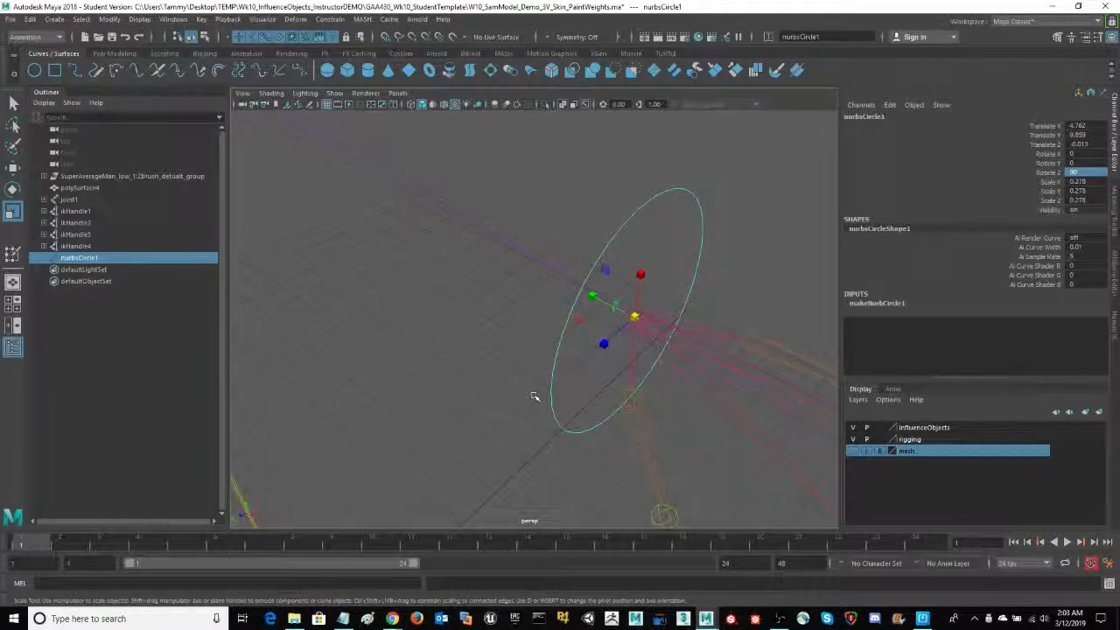
{"action": "scroll", "coordinate": [532, 394], "scroll_direction": "down", "scroll_amount": 4}
{"action": "left_click_drag", "start_coordinate": [580, 317], "coordinate": [552, 336]}
- Delete the wrist circle's construction history and freeze its transformations
{"action": "scroll", "coordinate": [621, 251], "scroll_direction": "down", "scroll_amount": 2}
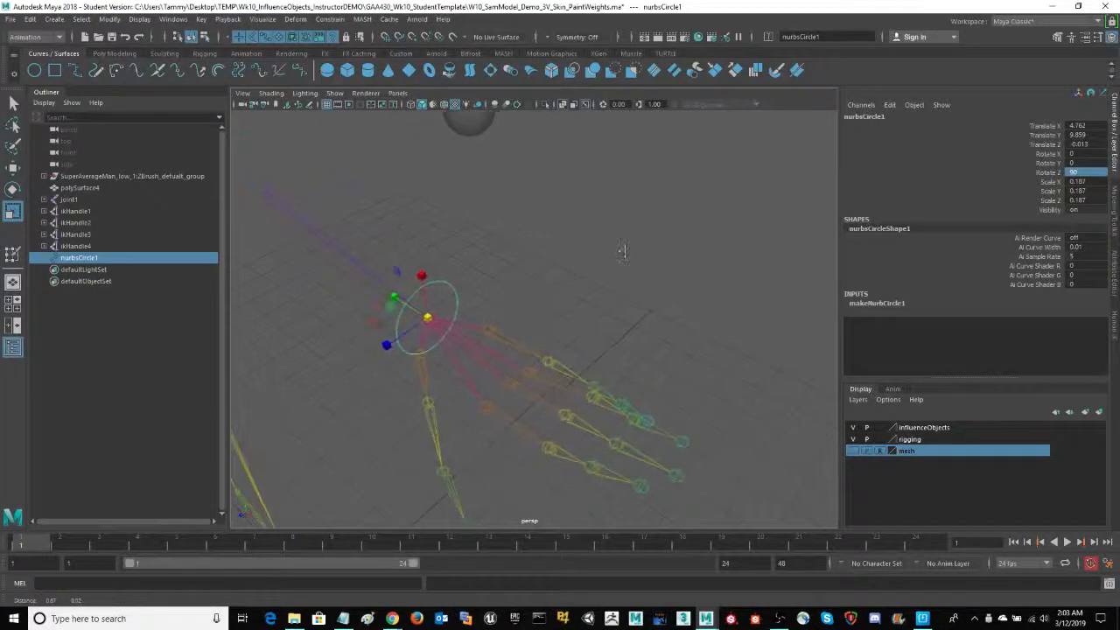
{"action": "scroll", "coordinate": [621, 251], "scroll_direction": "up", "scroll_amount": 1}
{"action": "scroll", "coordinate": [607, 257], "scroll_direction": "down", "scroll_amount": 1}
{"action": "scroll", "coordinate": [595, 268], "scroll_direction": "up", "scroll_amount": 3}
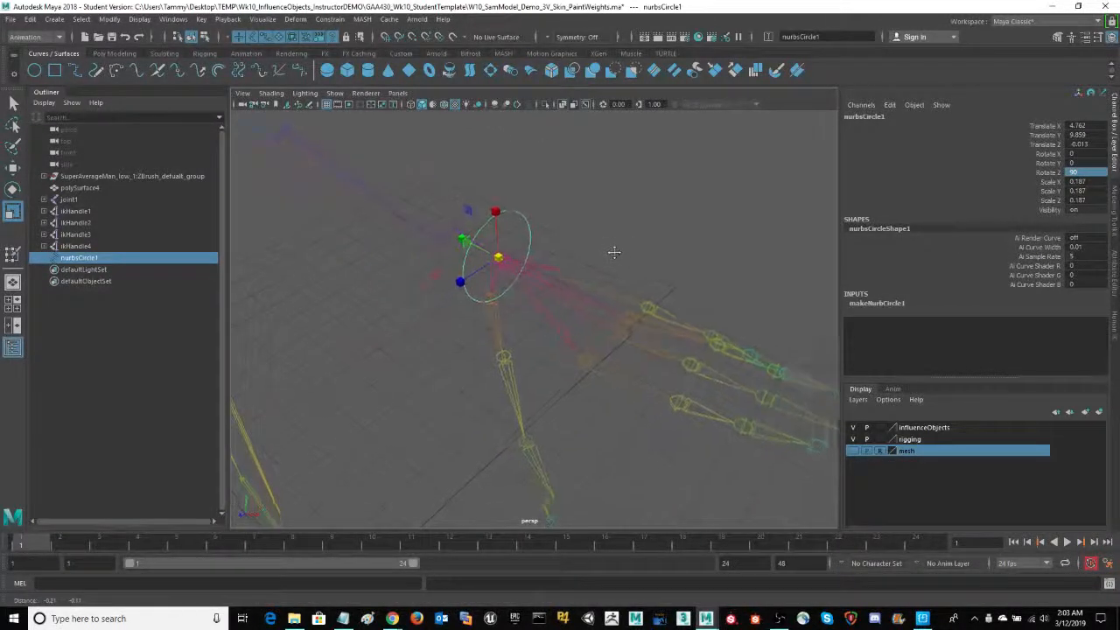
{"action": "scroll", "coordinate": [617, 252], "scroll_direction": "down", "scroll_amount": 1}
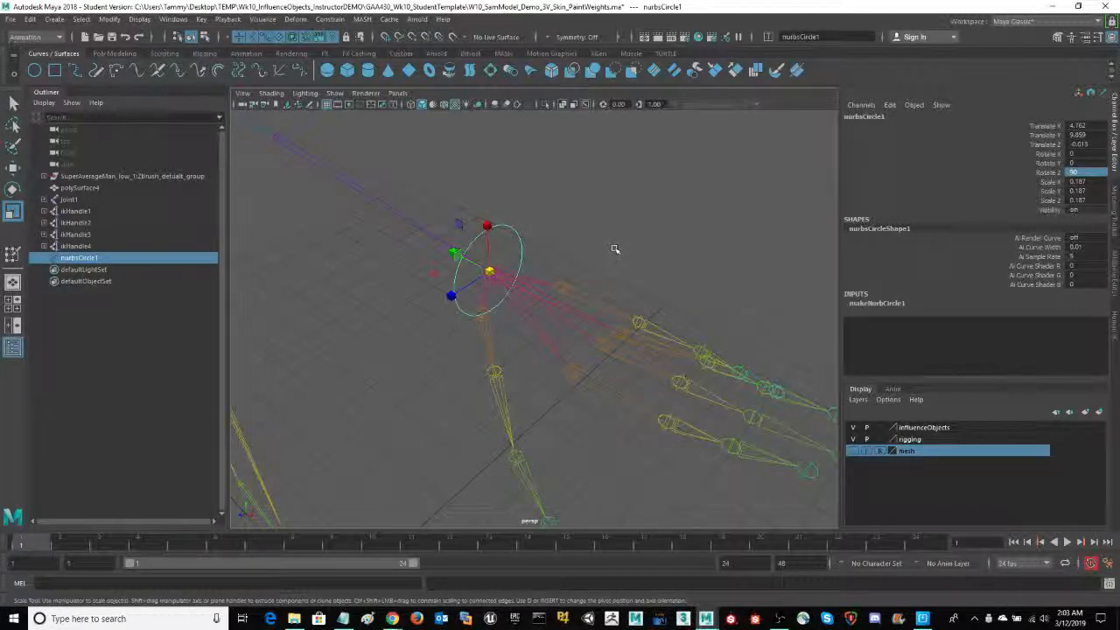
{"action": "mouse_move", "coordinate": [652, 245]}
{"action": "left_mouse_down", "text": "alt"}
{"action": "mouse_move", "coordinate": [632, 250]}
{"action": "mouse_move", "coordinate": [653, 244]}
{"action": "left_mouse_up", "text": "alt"}
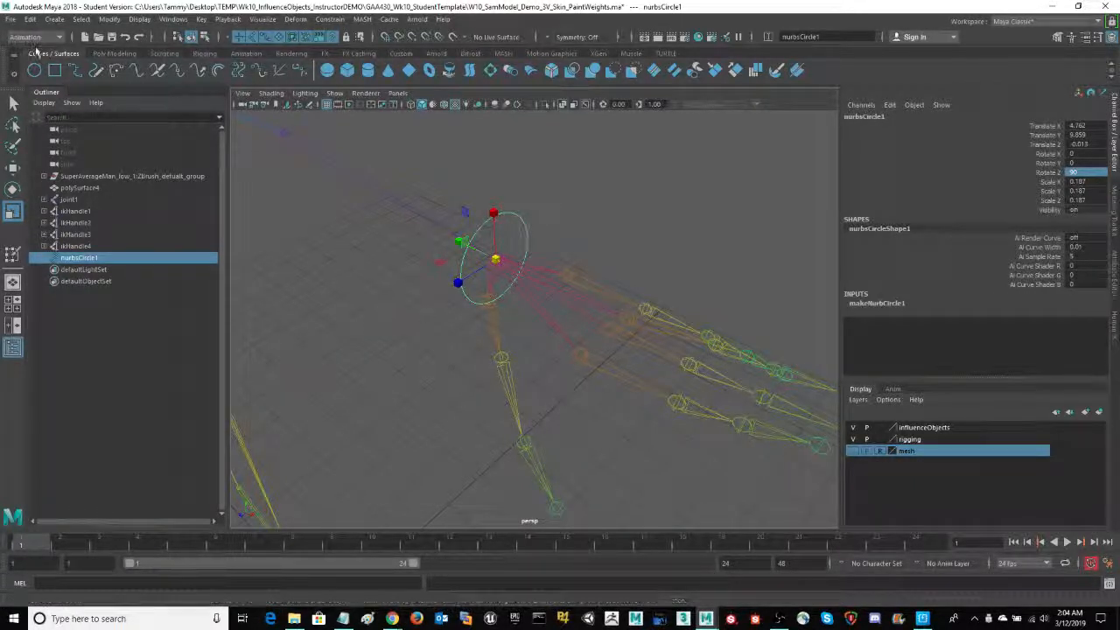
{"action": "left_click", "coordinate": [33, 20]}
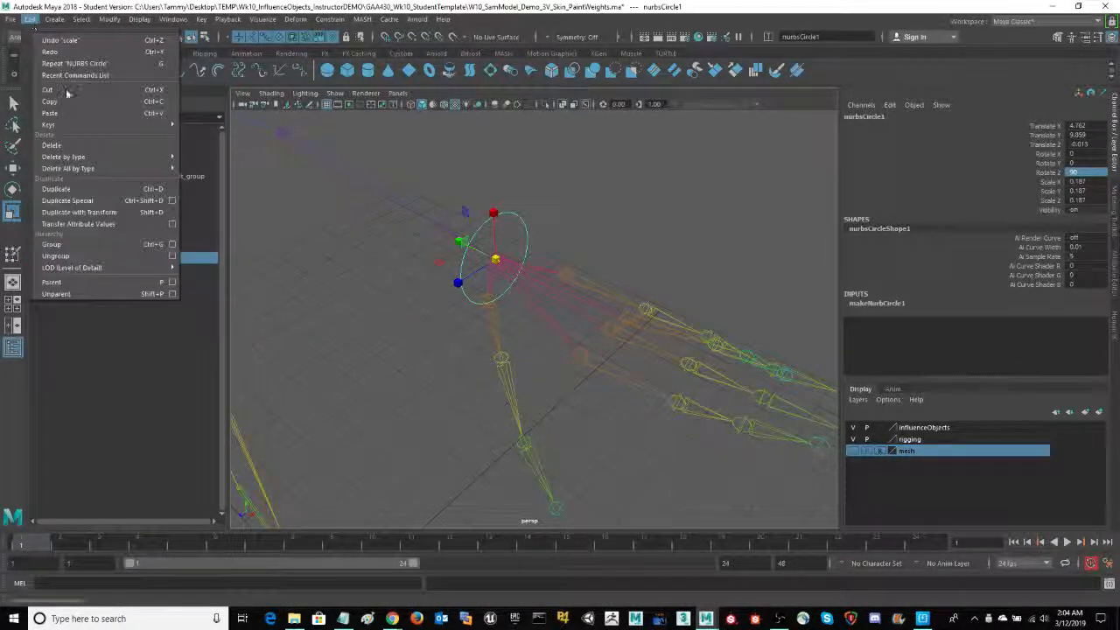
{"action": "mouse_move", "coordinate": [98, 158]}
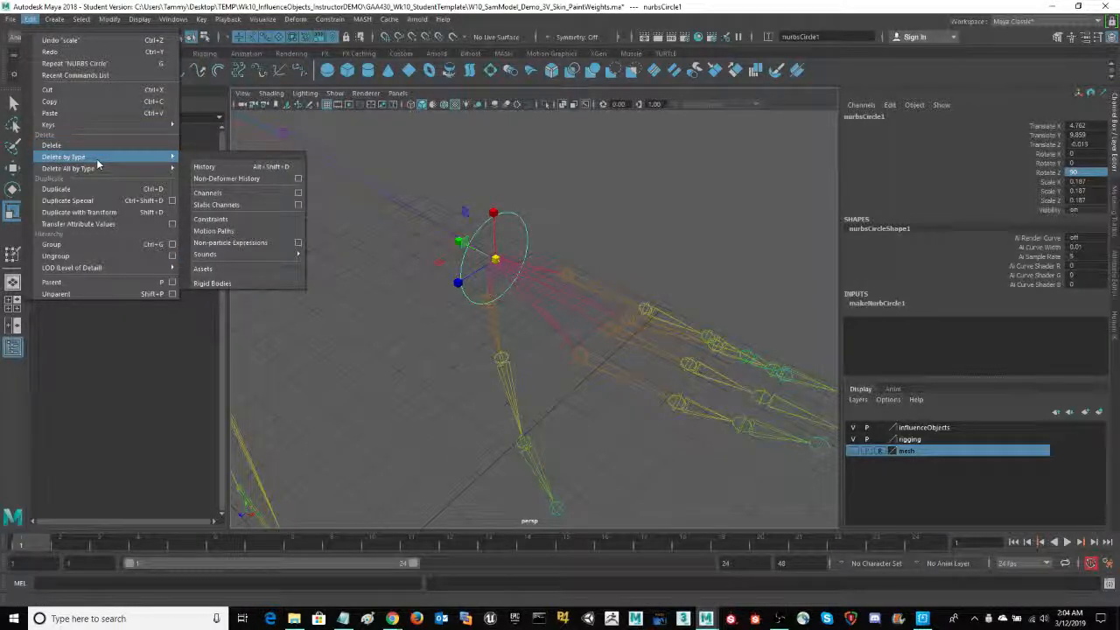
{"action": "left_click", "coordinate": [205, 167]}
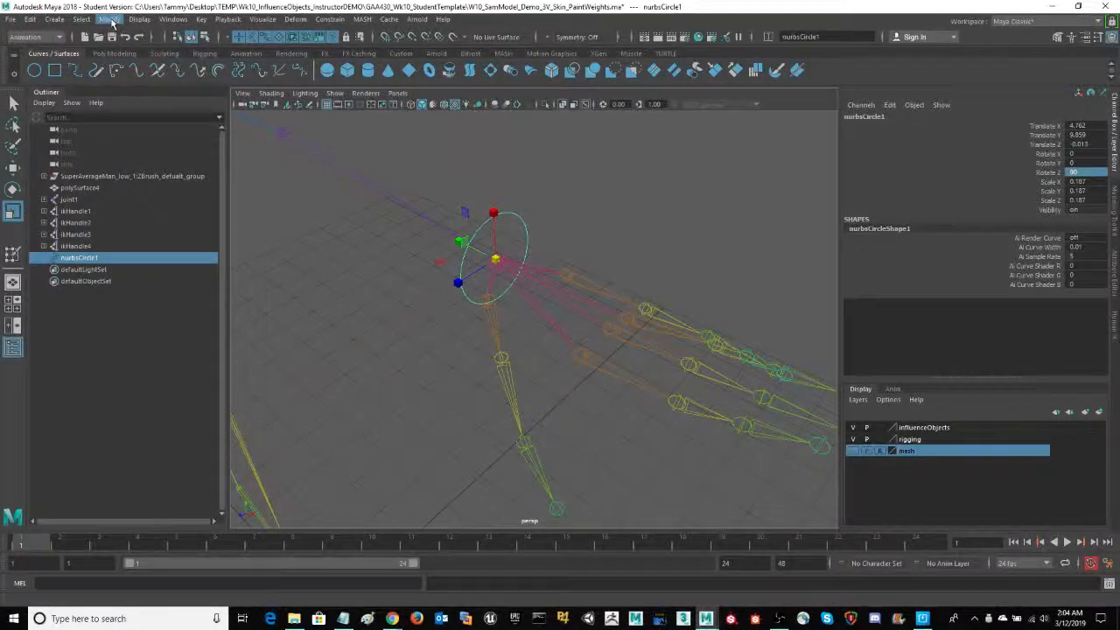
{"action": "left_click", "coordinate": [109, 19]}
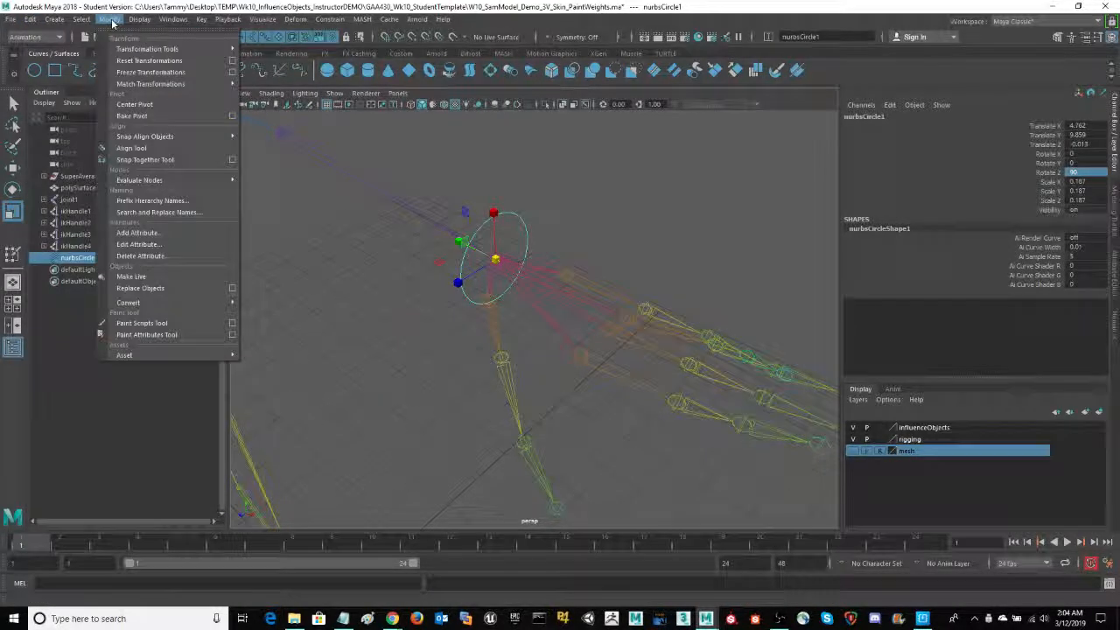
{"action": "left_click", "coordinate": [158, 74]}
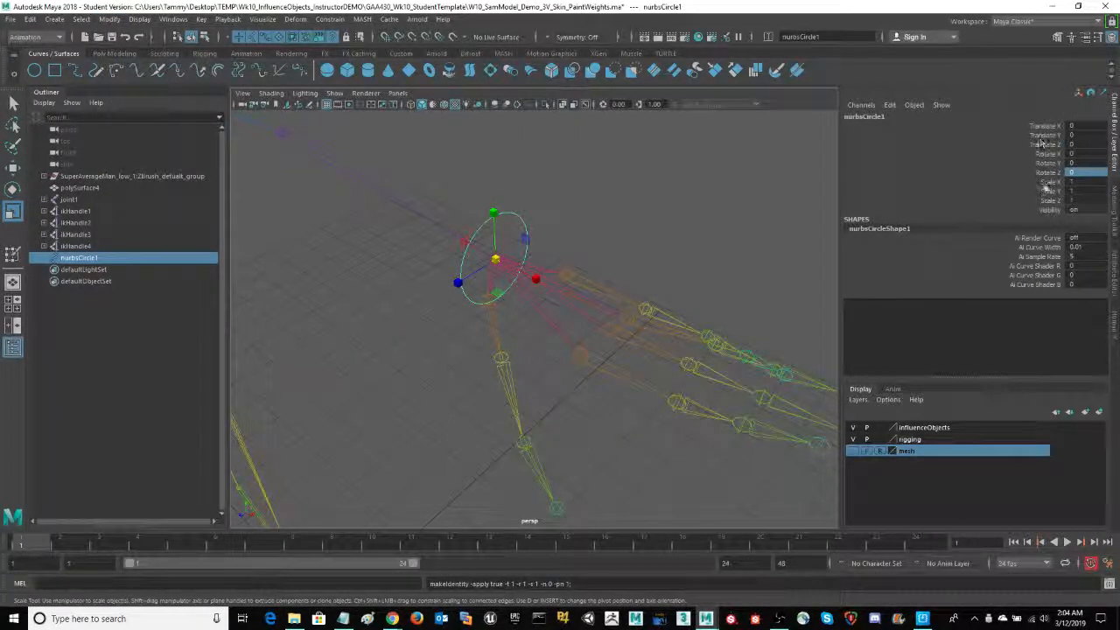
- Parent the wrist circle to the left forearm joint (joint20) and clear the selection
{"action": "left_click_drag", "start_coordinate": [661, 286], "coordinate": [621, 210], "text": "alt"}
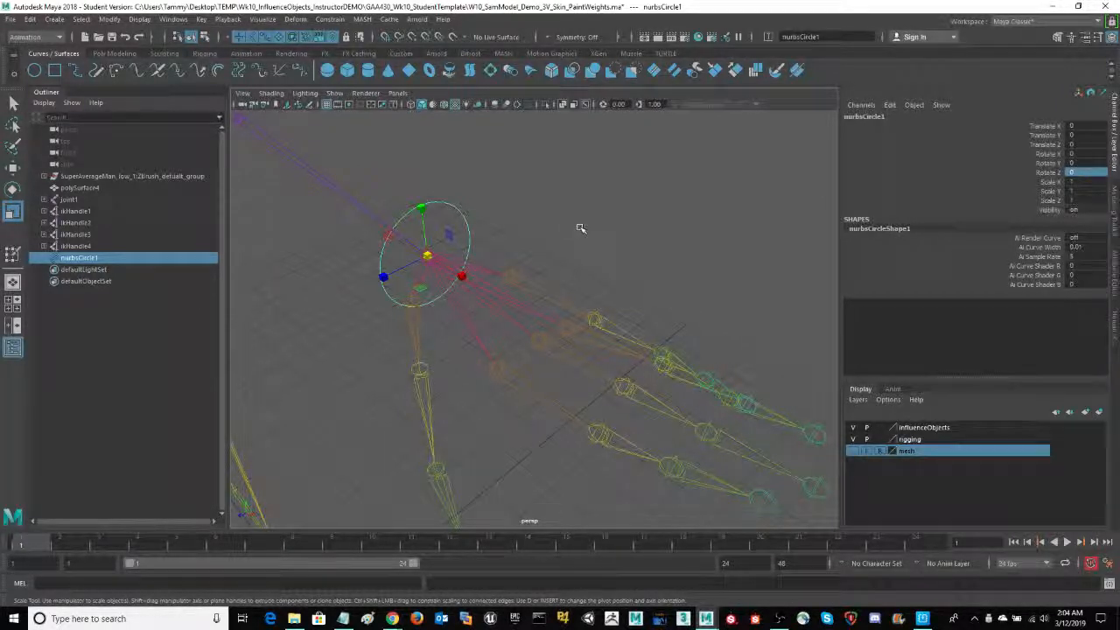
{"action": "mouse_move", "coordinate": [585, 227]}
{"action": "left_mouse_down", "text": "alt"}
{"action": "mouse_move", "coordinate": [610, 242]}
{"action": "mouse_move", "coordinate": [591, 233]}
{"action": "left_mouse_up", "text": "alt"}
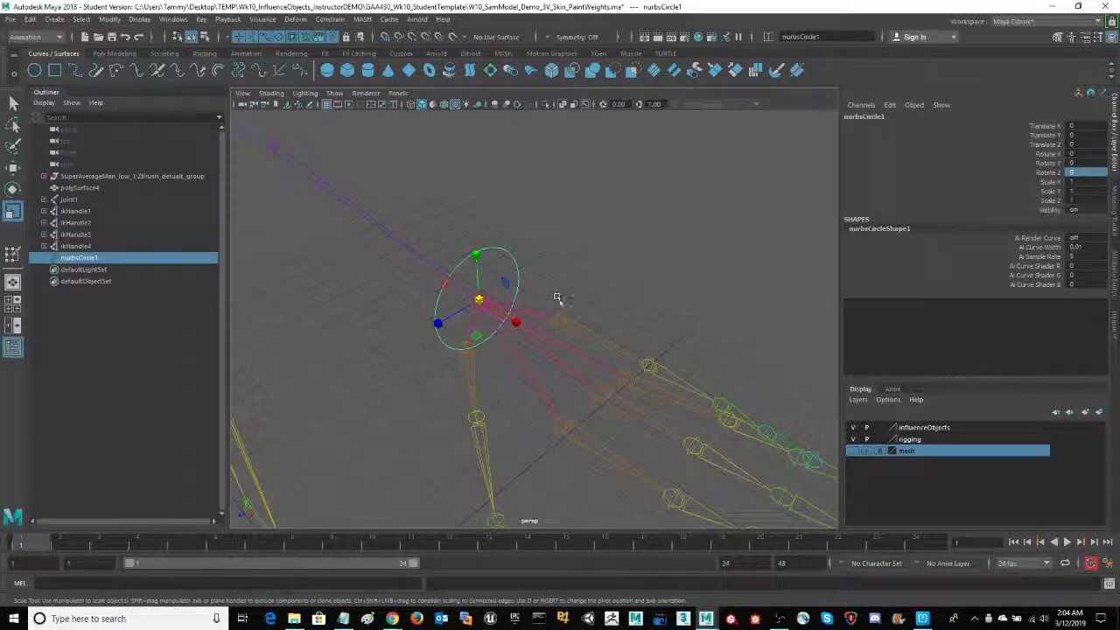
{"action": "left_click", "coordinate": [291, 155]}
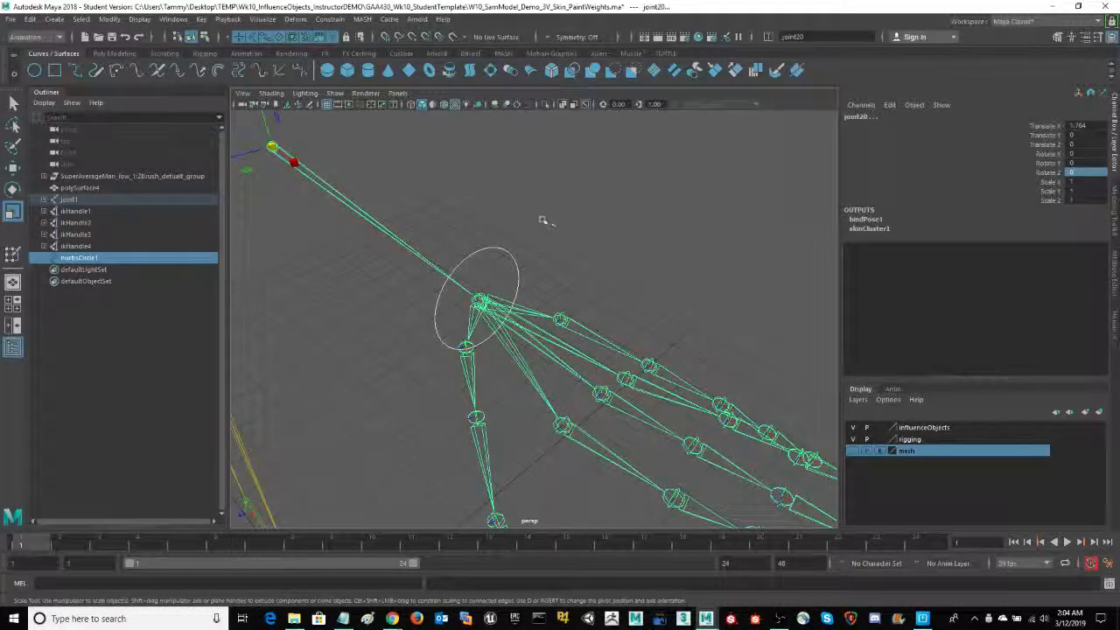
{"action": "key", "text": "p"}
{"action": "left_click", "coordinate": [329, 177]}
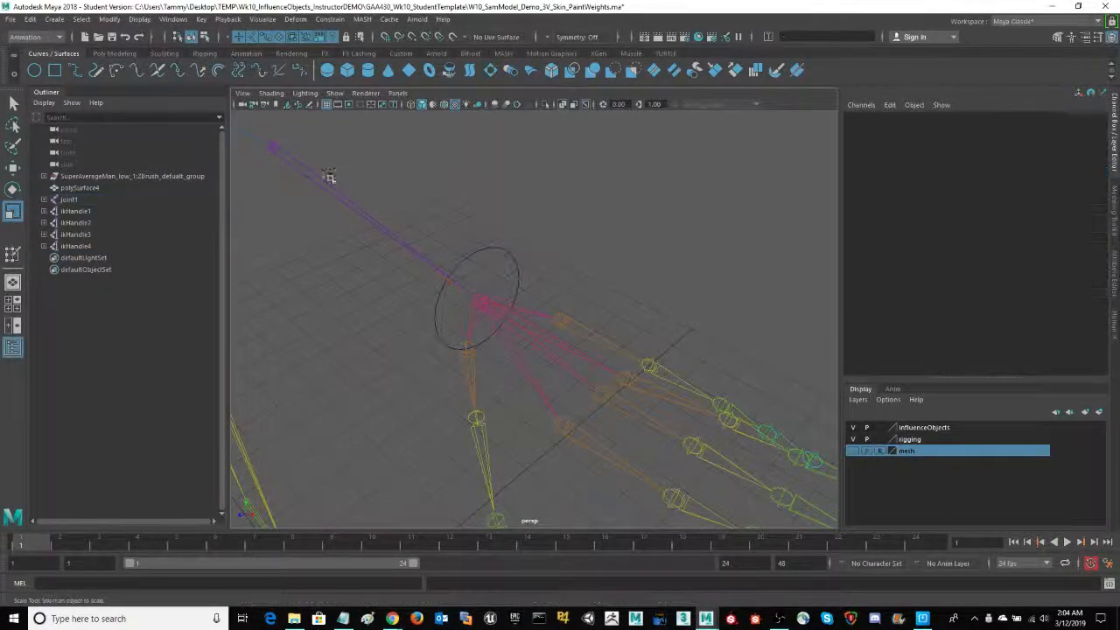
- Try moving the left arm's IK handle (ikHandle3) inward along X to test the parented circle, and undo the move
{"action": "left_click", "coordinate": [512, 189]}
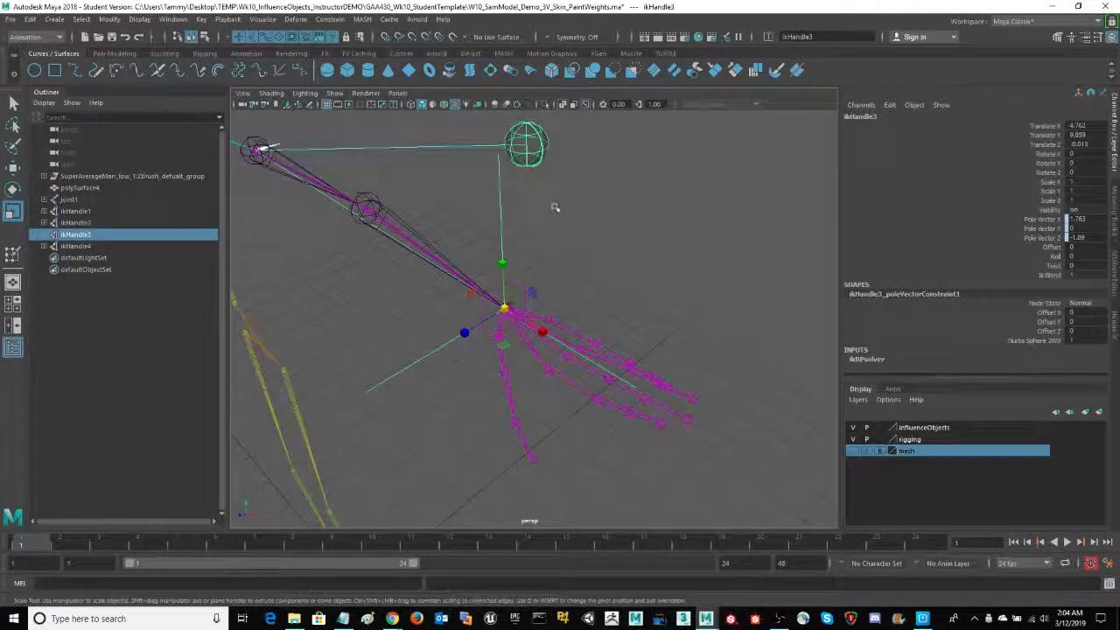
{"action": "key", "text": "w"}
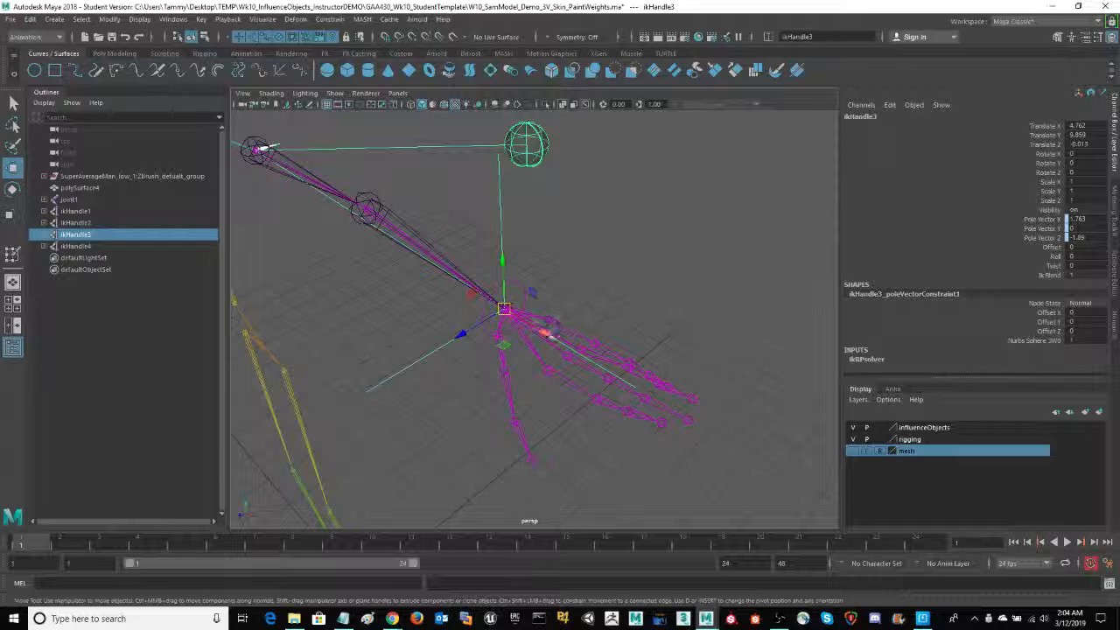
{"action": "left_click_drag", "start_coordinate": [548, 333], "coordinate": [508, 321]}
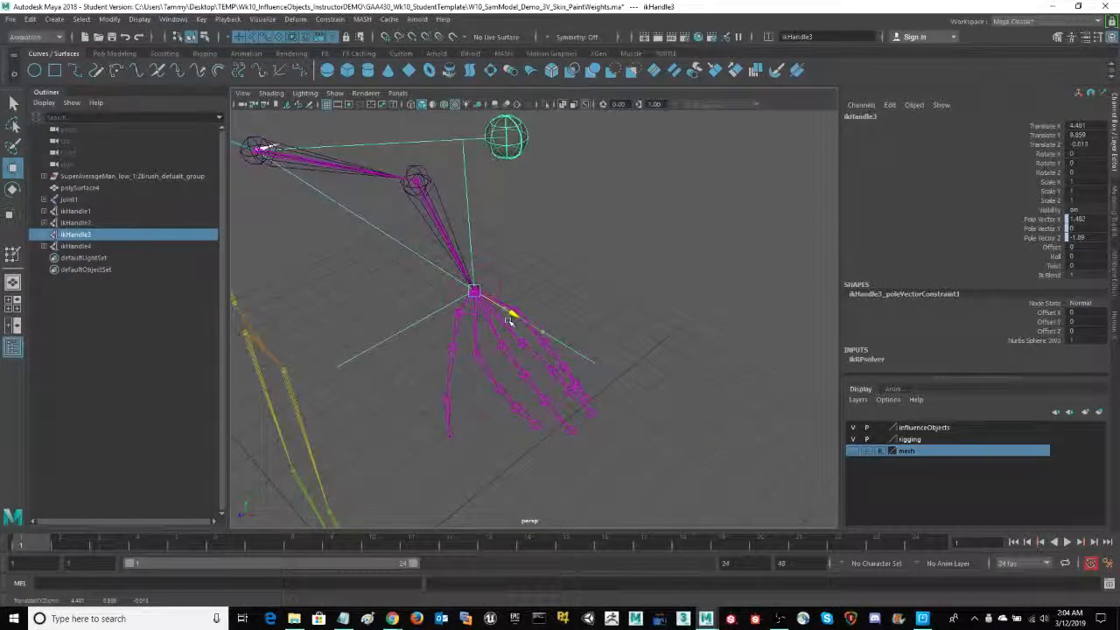
{"action": "key", "text": "ctrl+z"}
- Check the wrist circle against its parent joint with another inward move of the arm's IK handle, and undo that move
{"action": "scroll", "coordinate": [512, 320], "scroll_direction": "up", "scroll_amount": 5}
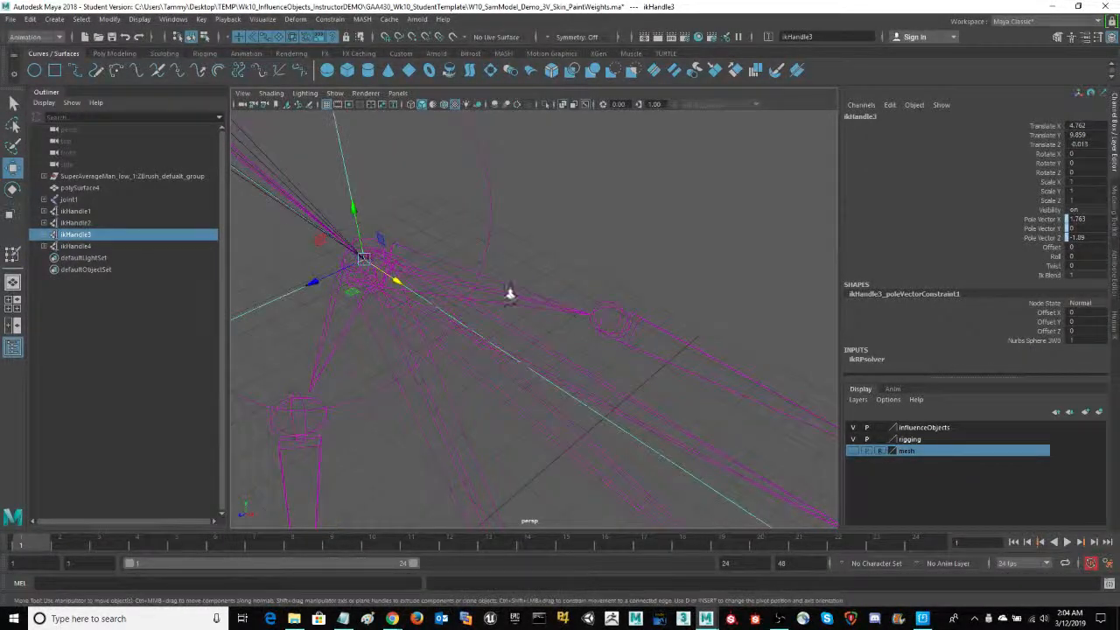
{"action": "scroll", "coordinate": [510, 293], "scroll_direction": "down", "scroll_amount": 3}
{"action": "middle_click_drag", "start_coordinate": [617, 260], "coordinate": [648, 277], "text": "alt"}
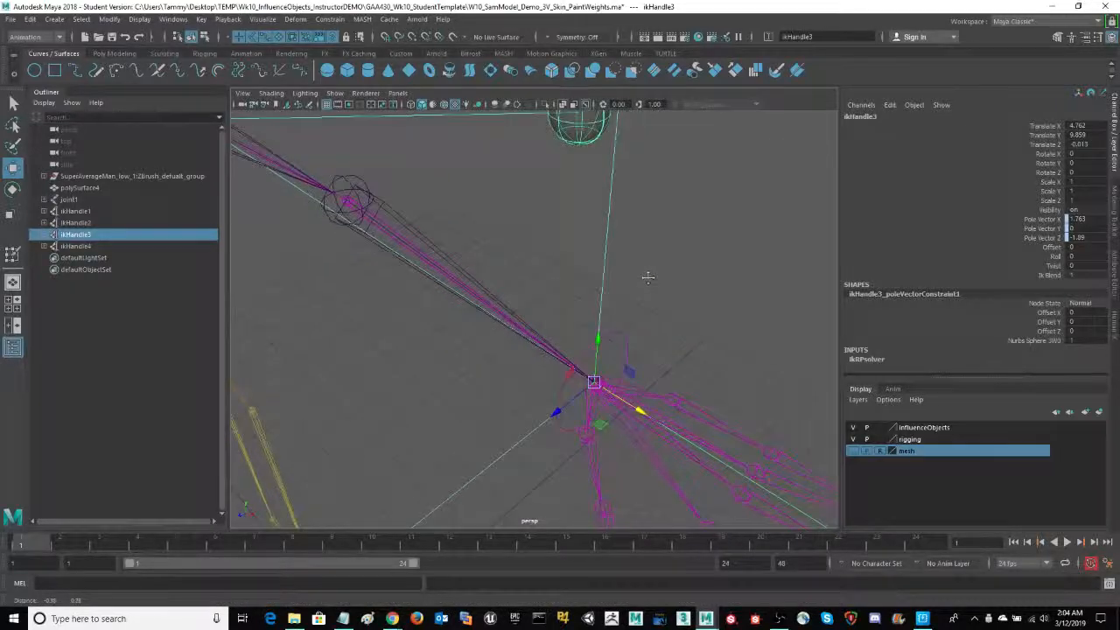
{"action": "left_click", "coordinate": [635, 342]}
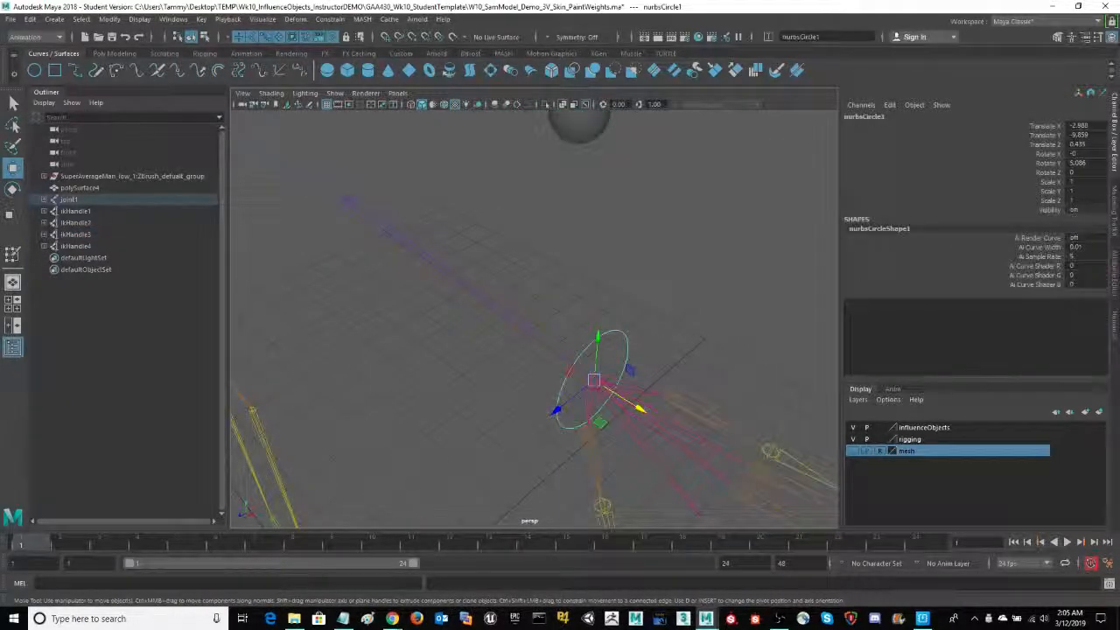
{"action": "left_click", "coordinate": [366, 209]}
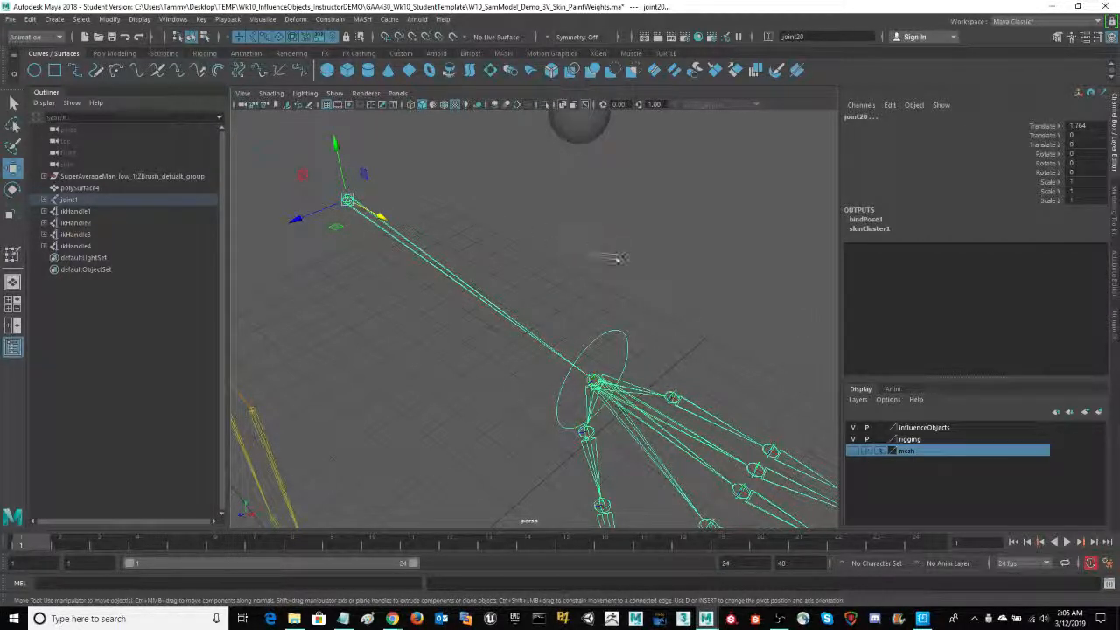
{"action": "left_click_drag", "start_coordinate": [575, 237], "coordinate": [638, 275]}
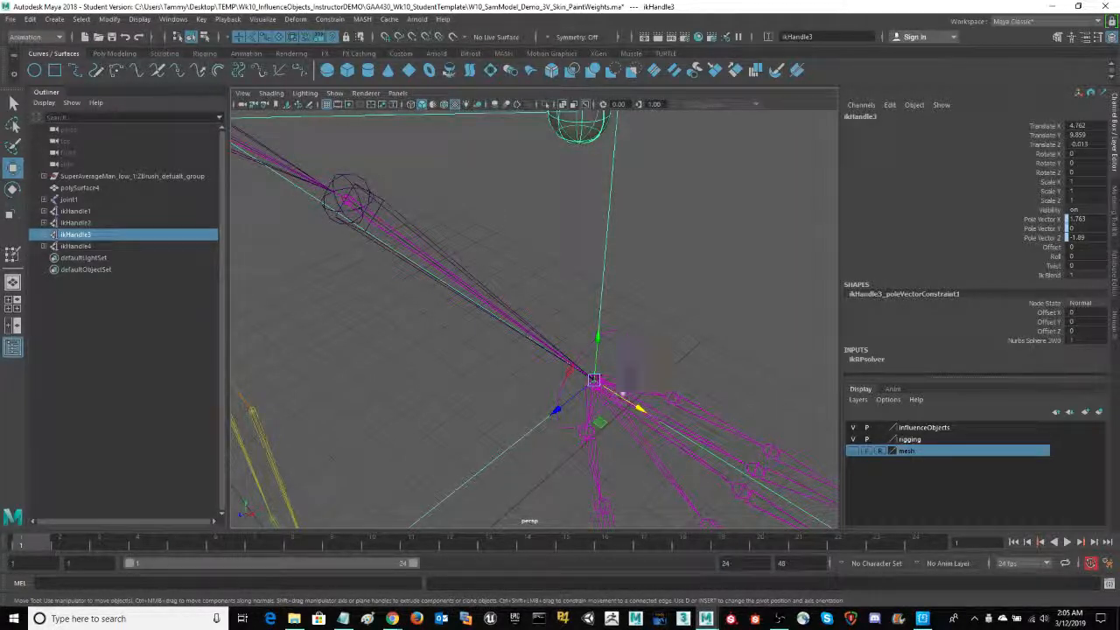
{"action": "left_click_drag", "start_coordinate": [639, 411], "coordinate": [589, 386]}
{"action": "left_click", "coordinate": [596, 337]}
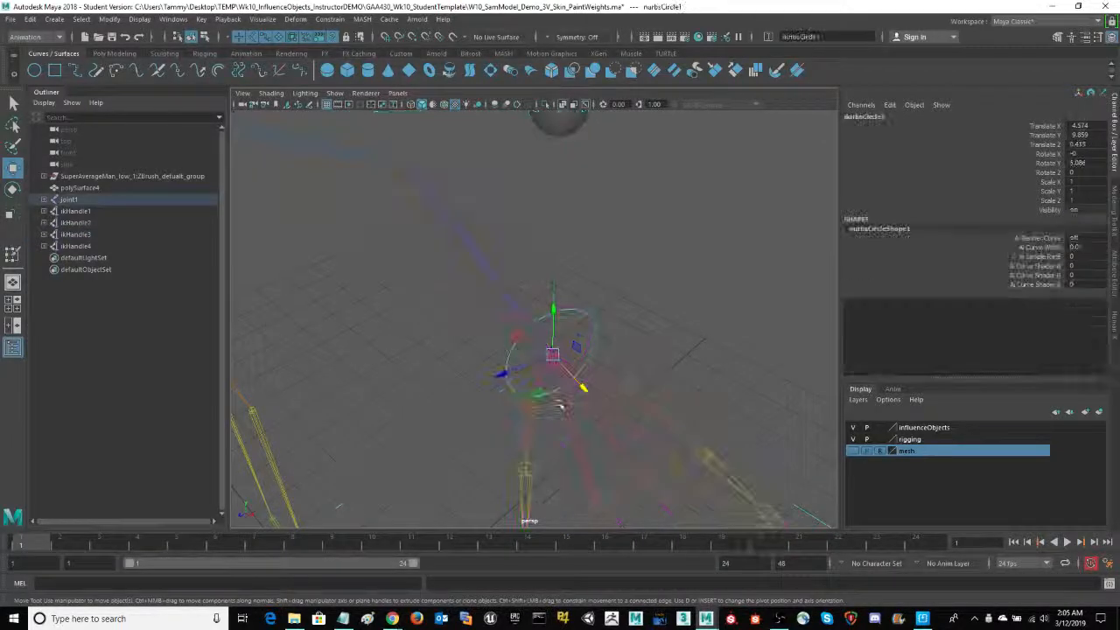
{"action": "key", "text": "ctrl+z"}
{"action": "key", "text": "ctrl+z"}
{"action": "key", "text": "ctrl+z"}
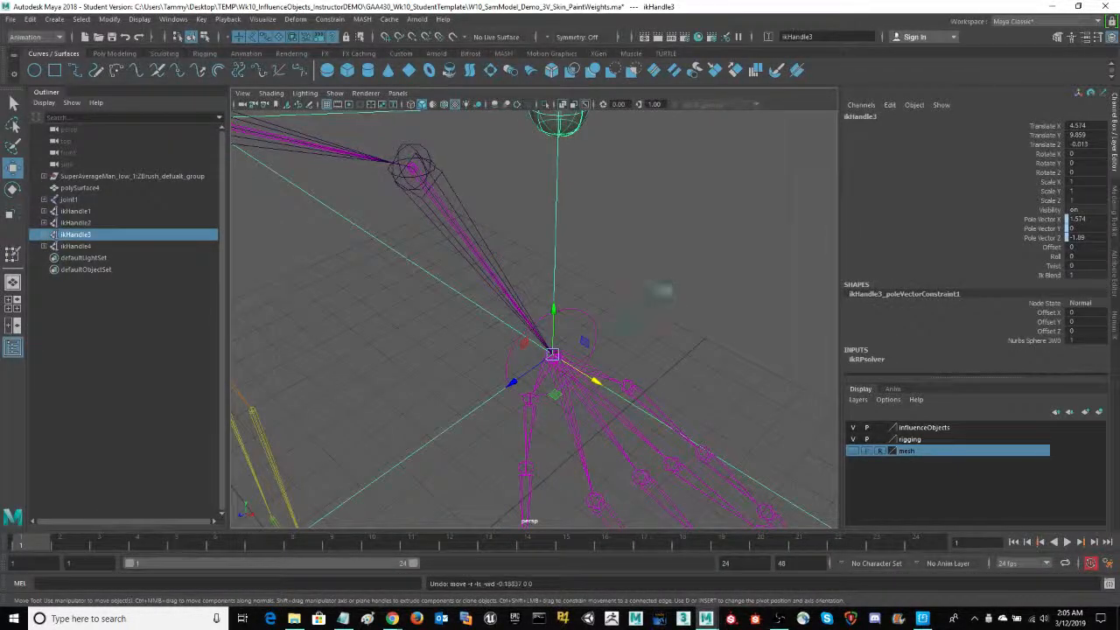
{"action": "middle_click_drag", "start_coordinate": [672, 288], "coordinate": [576, 270], "text": "alt"}
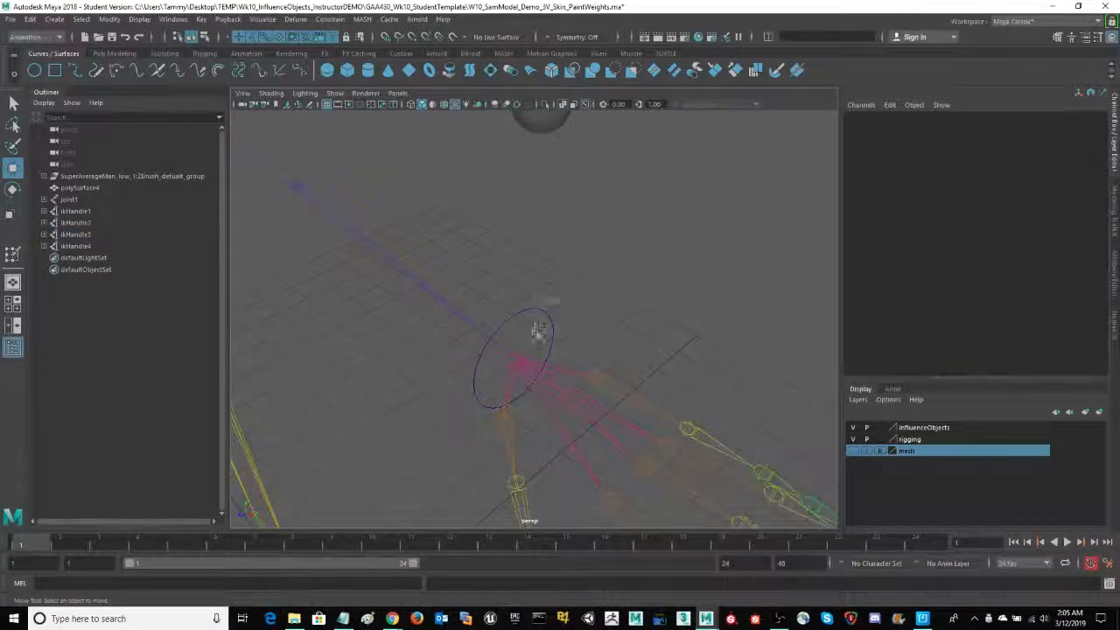
- Start adding a keyable float attribute to the wrist circle with the long name Hand_FIST_CNTL
{"action": "left_click", "coordinate": [540, 326]}
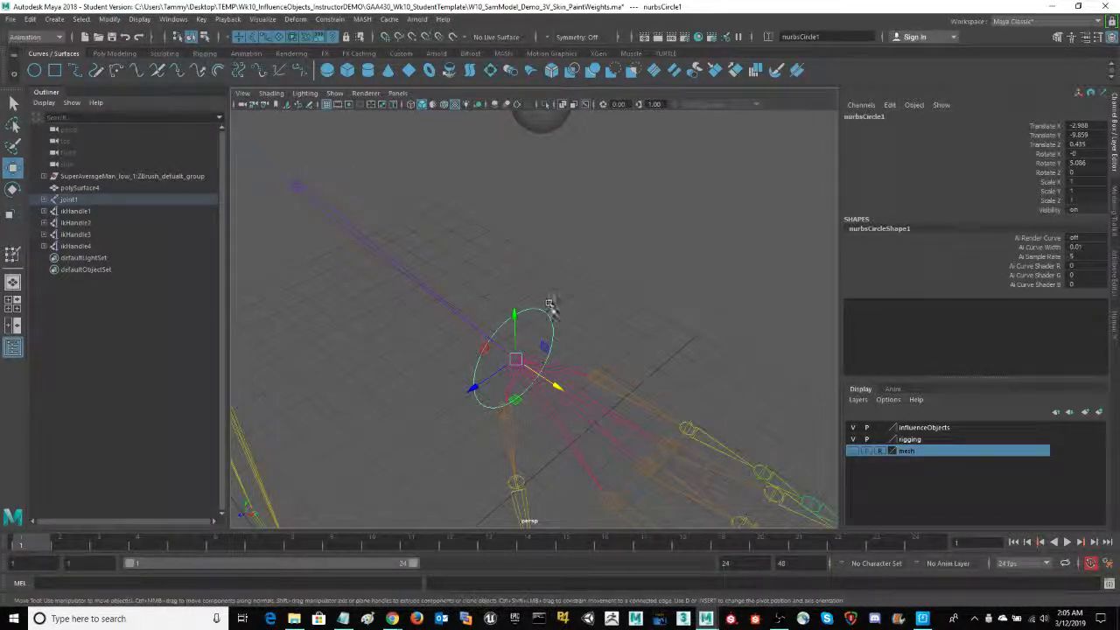
{"action": "left_click", "coordinate": [110, 20]}
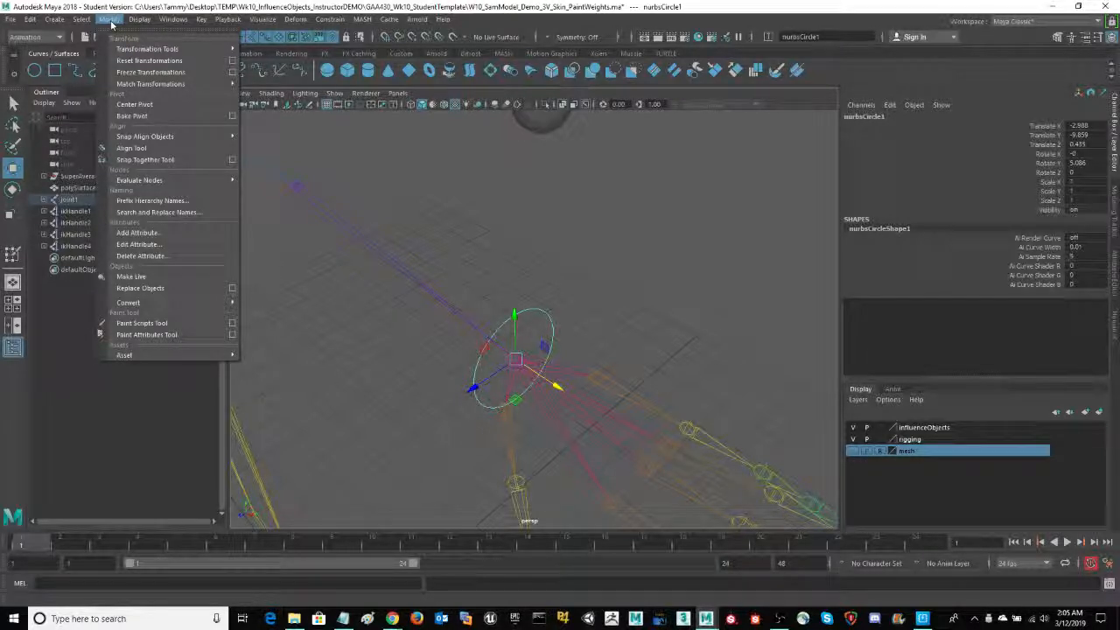
{"action": "left_click", "coordinate": [155, 233]}
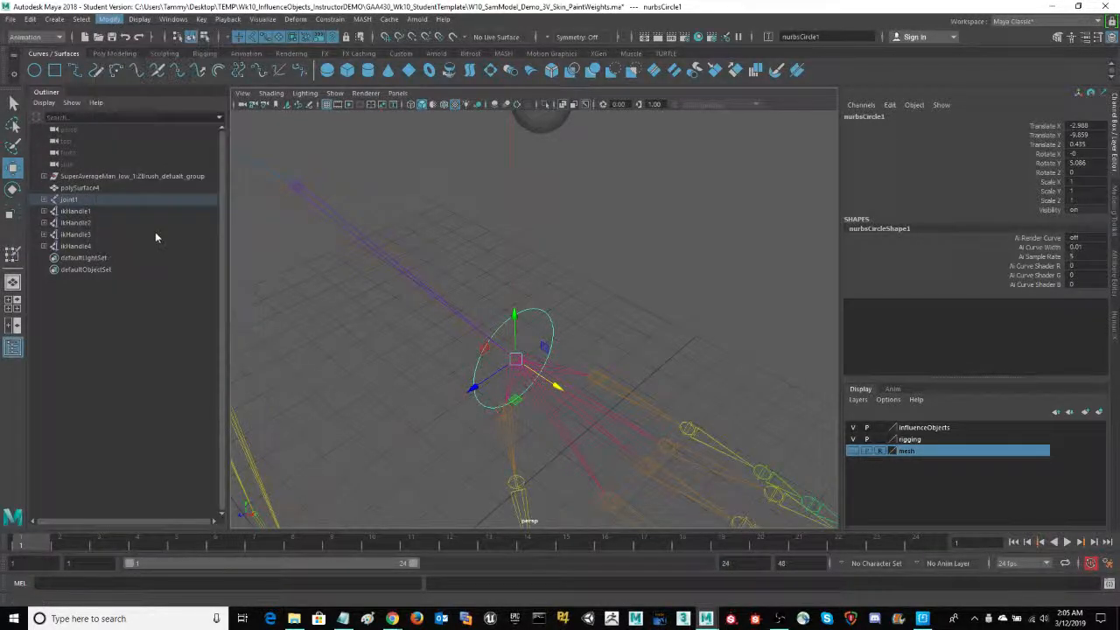
{"action": "left_click_drag", "start_coordinate": [324, 185], "coordinate": [285, 172]}
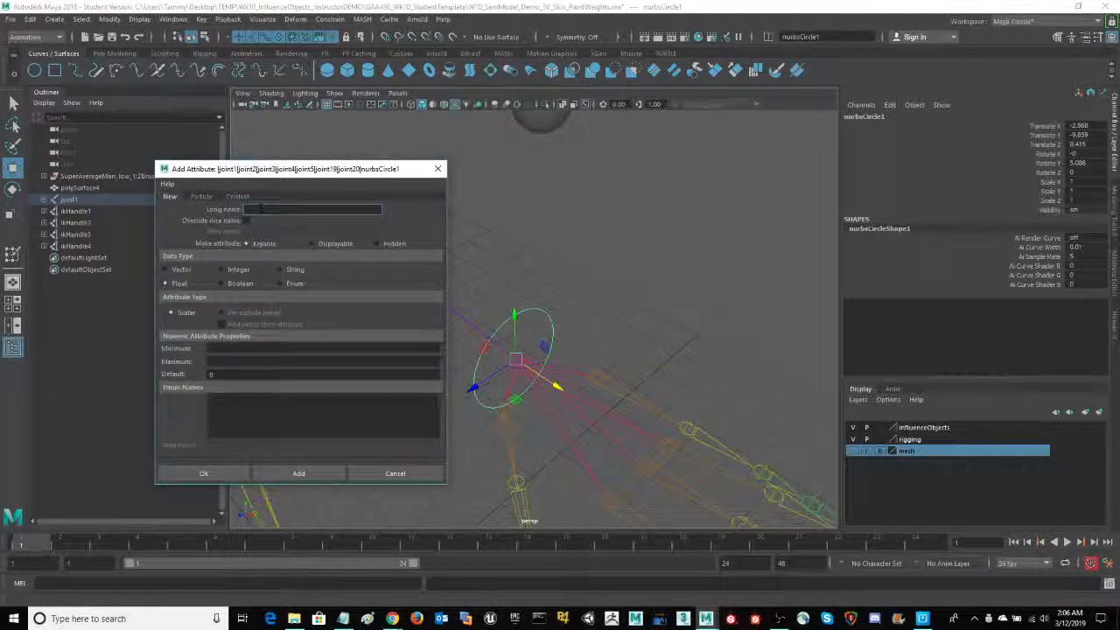
{"action": "type", "text": "Curl"}
{"action": "key", "text": "BackSpace"}
{"action": "key", "text": "BackSpace"}
{"action": "key", "text": "BackSpace"}
{"action": "key", "text": "BackSpace"}
{"action": "type", "text": "Hand_FiST_"}
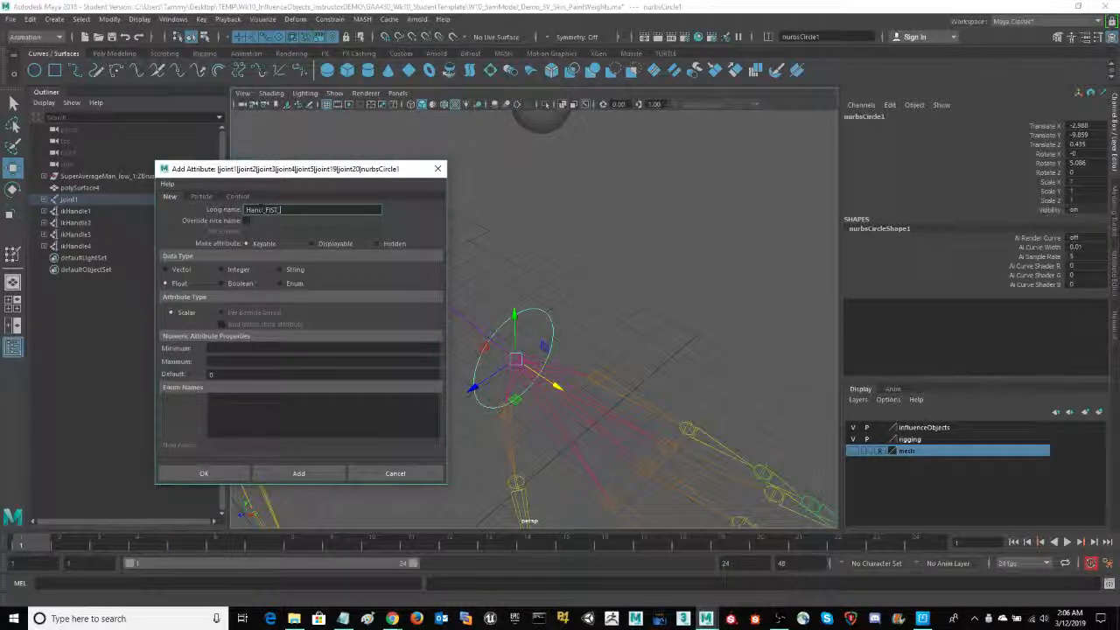
{"action": "type", "text": "CNTL"}
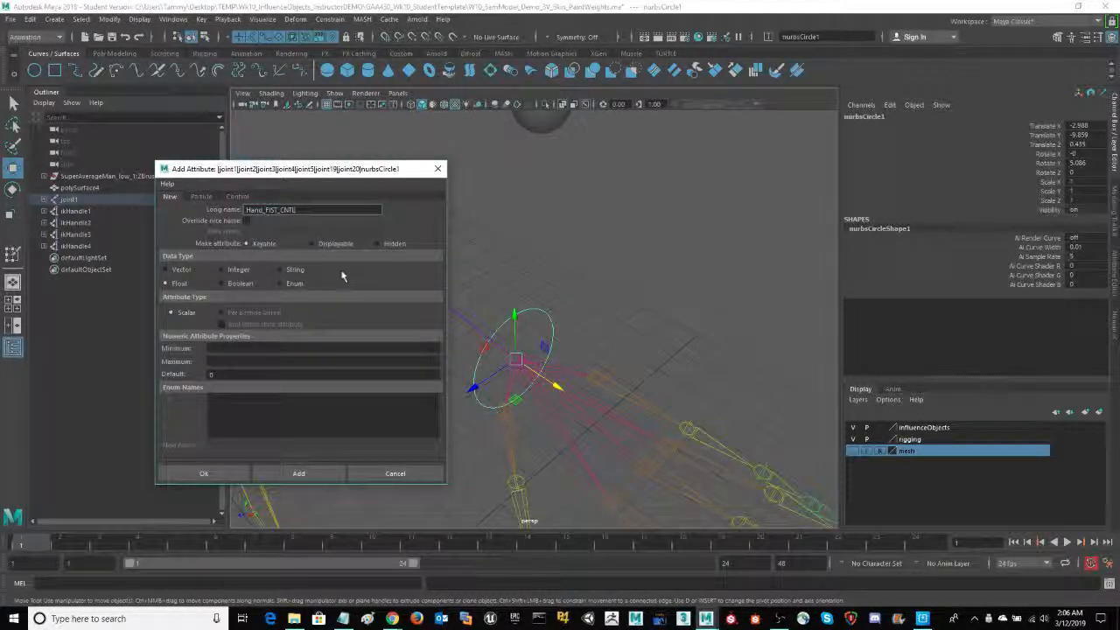
- Limit the new attribute to a minimum of -10 and a maximum of 90, and create it
{"action": "left_click", "coordinate": [230, 348]}
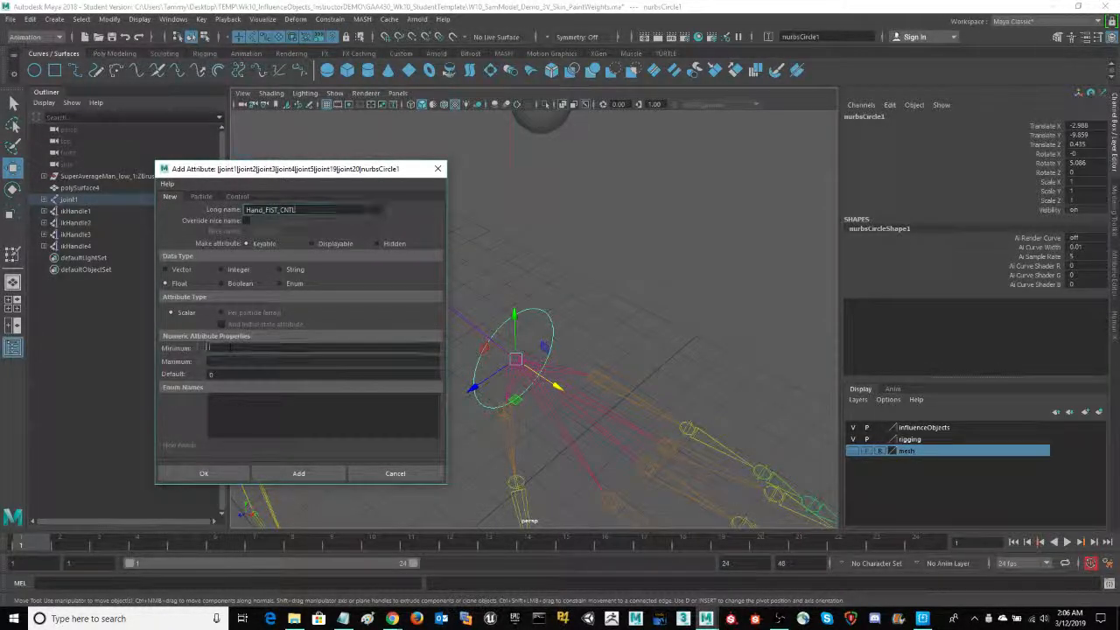
{"action": "type", "text": "-10"}
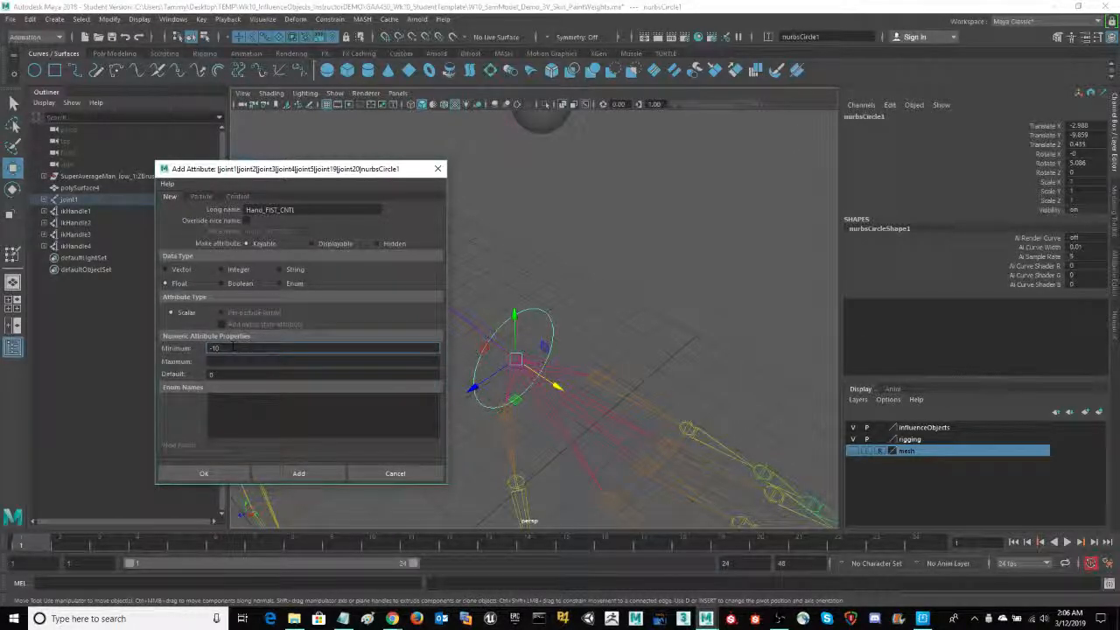
{"action": "left_click", "coordinate": [238, 360]}
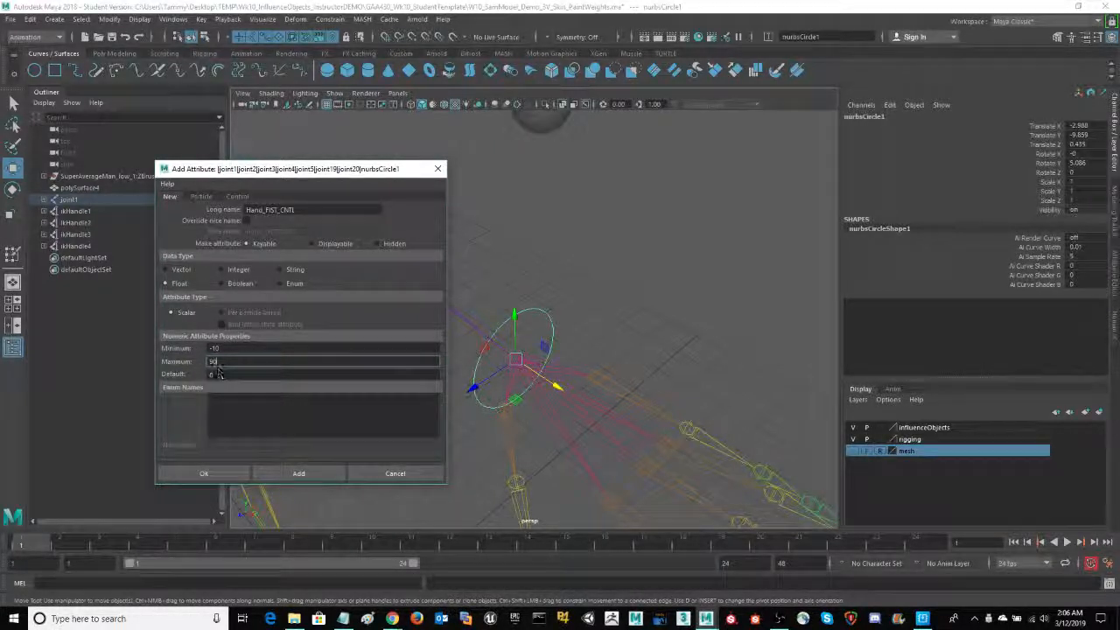
{"action": "left_click", "coordinate": [220, 473]}
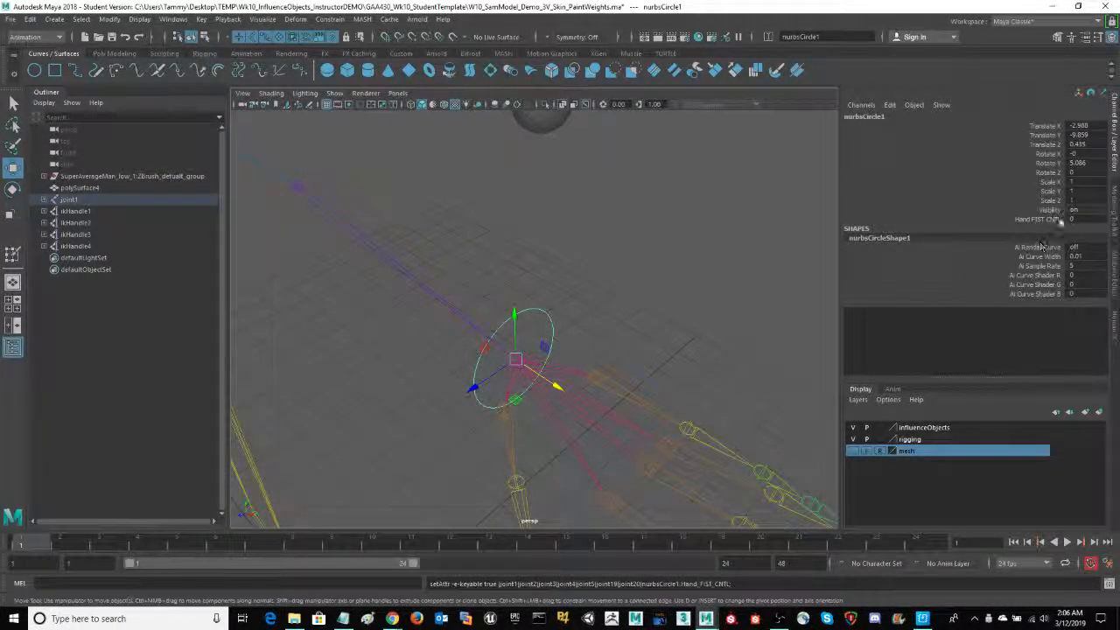
- Select the wrist circle's Hand FIST CNTL attribute and open the Set Driven Key editor
{"action": "left_click", "coordinate": [1041, 219]}
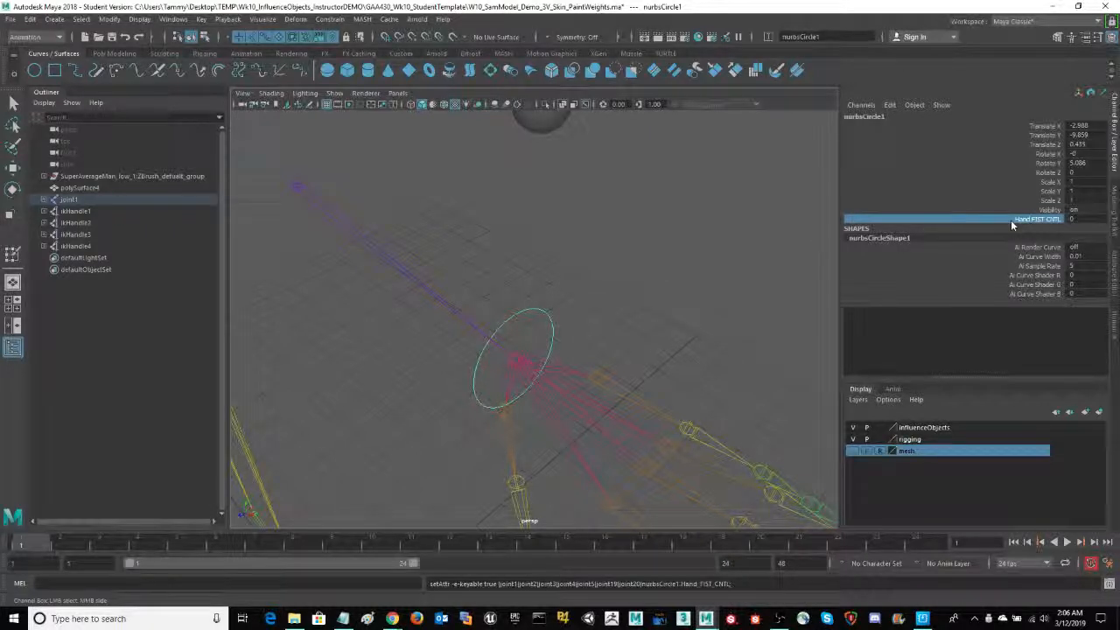
{"action": "mouse_move", "coordinate": [670, 242]}
{"action": "left_mouse_down", "text": "alt"}
{"action": "mouse_move", "coordinate": [686, 245]}
{"action": "mouse_move", "coordinate": [677, 268]}
{"action": "mouse_move", "coordinate": [657, 230]}
{"action": "mouse_move", "coordinate": [680, 237]}
{"action": "mouse_move", "coordinate": [670, 289]}
{"action": "mouse_move", "coordinate": [675, 254]}
{"action": "left_mouse_up", "text": "alt"}
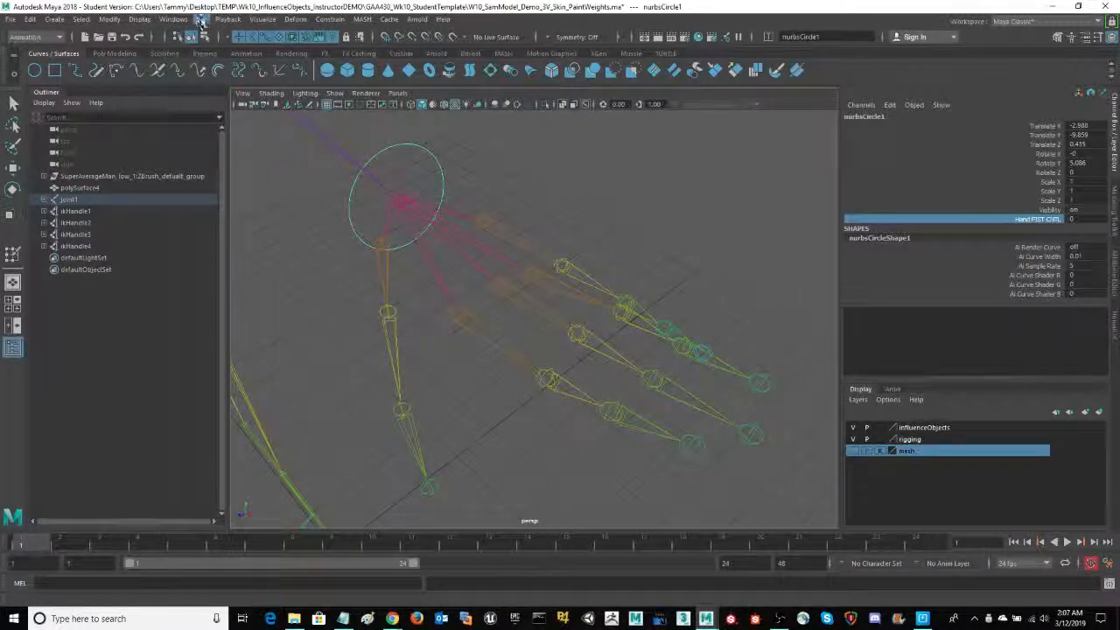
{"action": "left_click", "coordinate": [46, 38]}
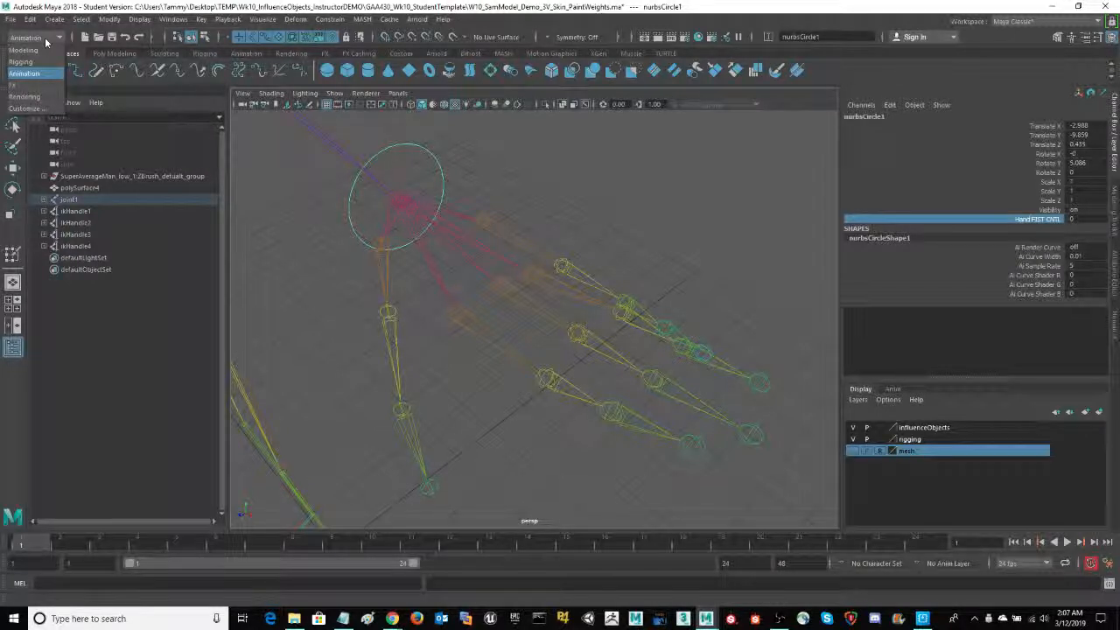
{"action": "left_click", "coordinate": [201, 21]}
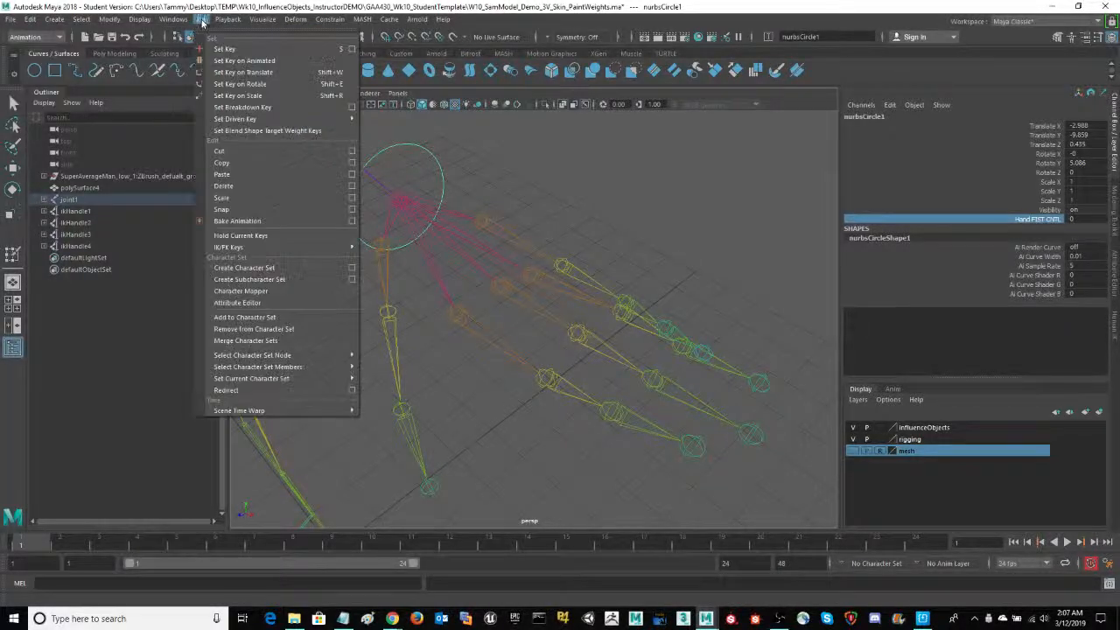
{"action": "mouse_move", "coordinate": [269, 119]}
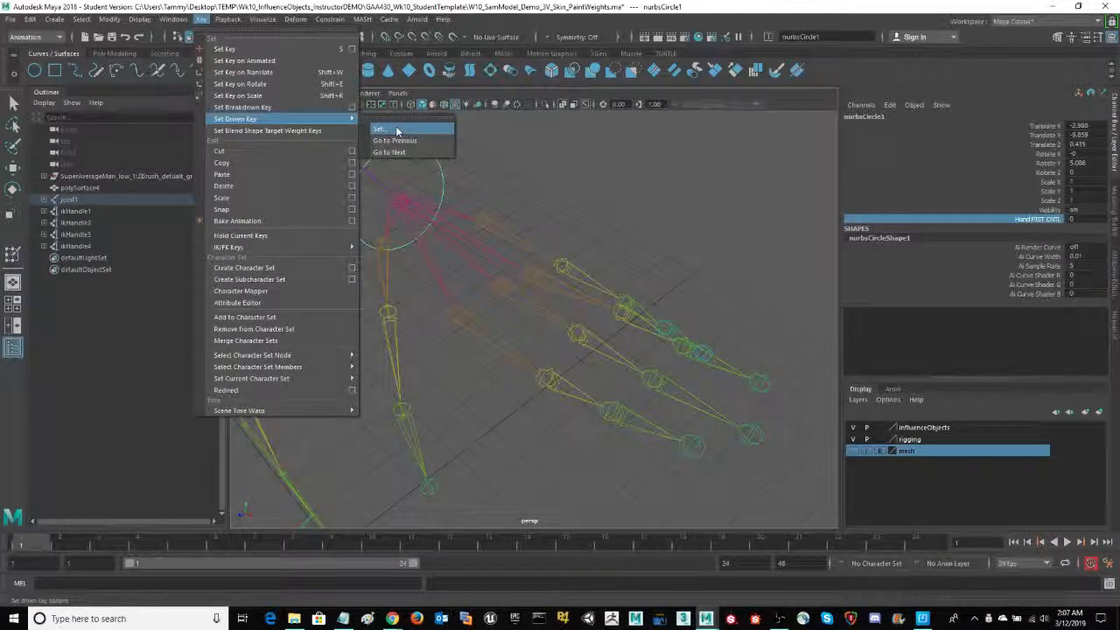
{"action": "left_click", "coordinate": [396, 130]}
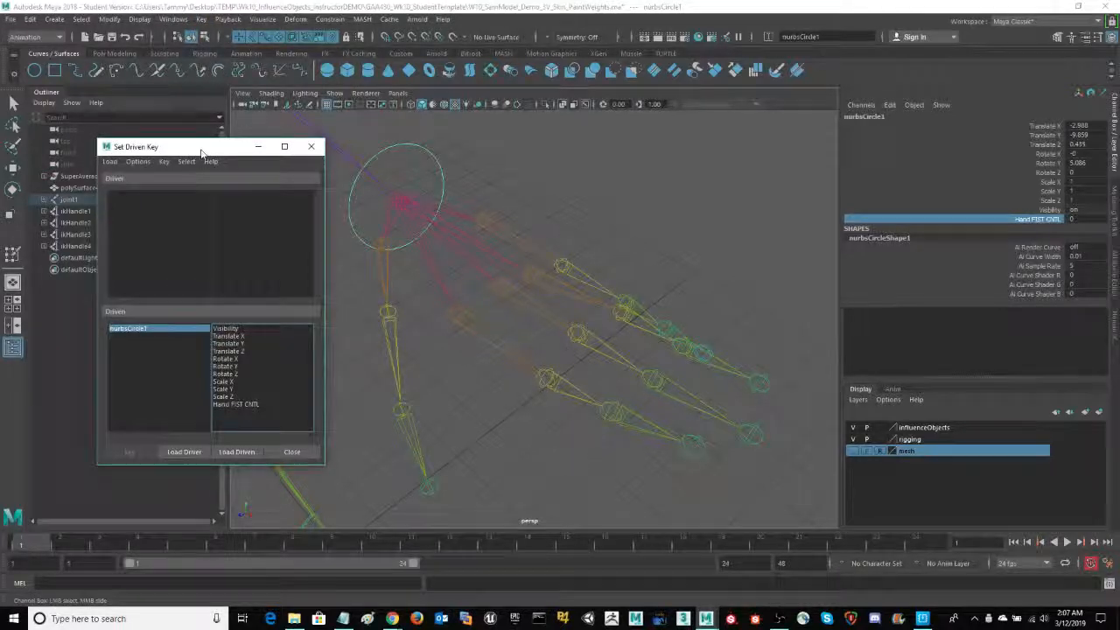
{"action": "left_click_drag", "start_coordinate": [197, 145], "coordinate": [201, 149]}
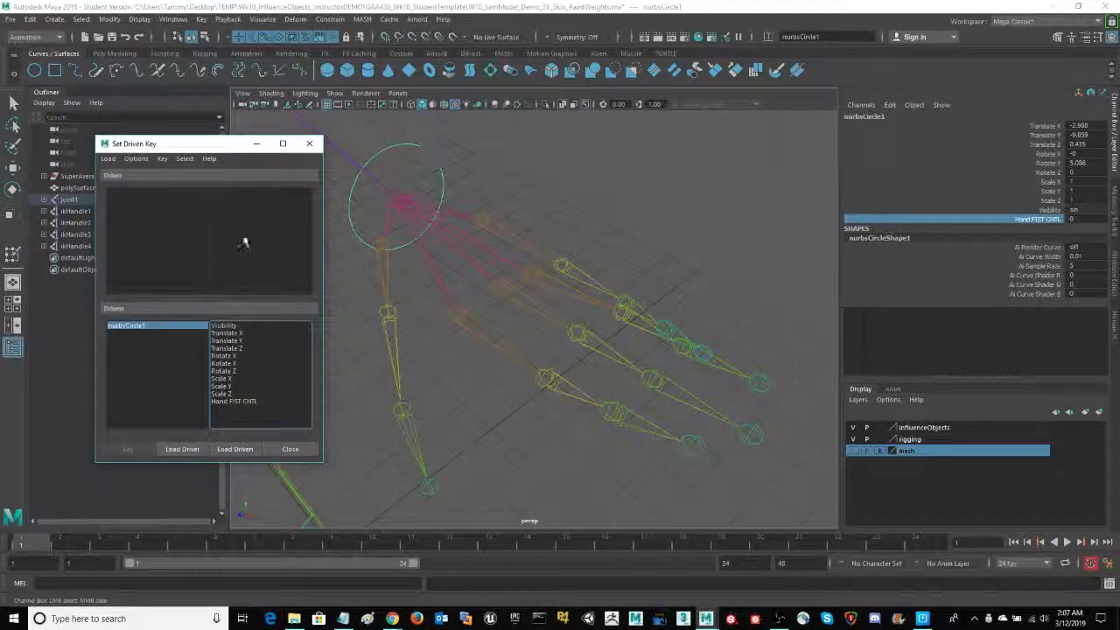
- Load the wrist circle as the driver and choose Hand FIST CNTL as its driving attribute
{"action": "left_click", "coordinate": [184, 451]}
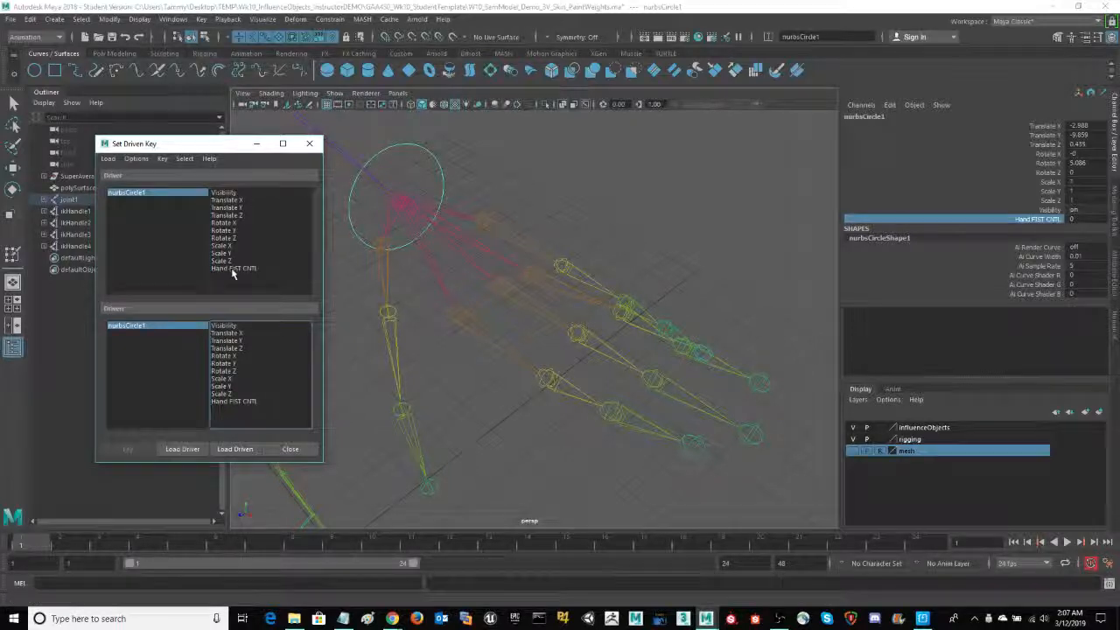
{"action": "left_click", "coordinate": [233, 270]}
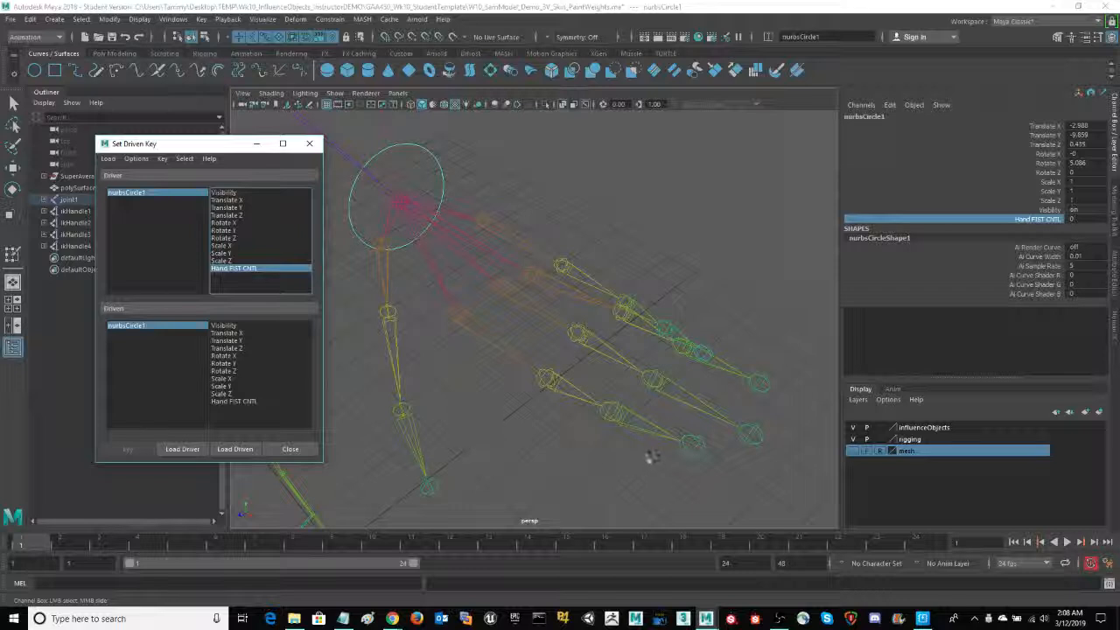
{"action": "mouse_move", "coordinate": [664, 300]}
{"action": "left_mouse_down", "text": "alt"}
{"action": "mouse_move", "coordinate": [670, 291]}
{"action": "mouse_move", "coordinate": [640, 342]}
{"action": "mouse_move", "coordinate": [658, 294]}
{"action": "left_mouse_up", "text": "alt"}
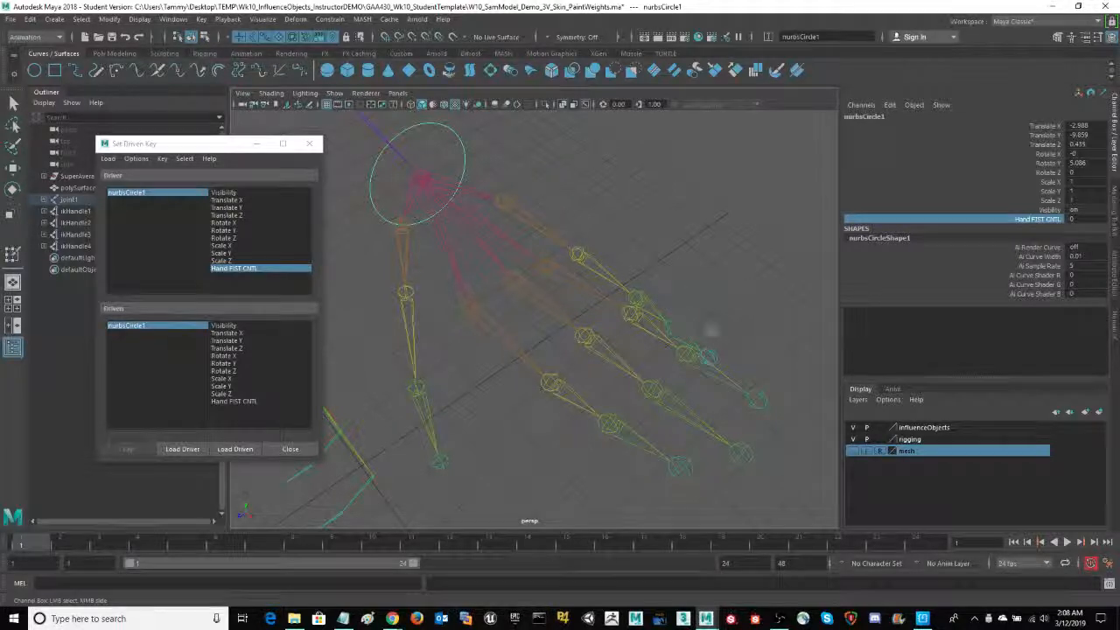
- Select the joints of the pinky, ring and middle fingers, from the fingertips back to the knuckles
{"action": "left_click_drag", "start_coordinate": [697, 321], "coordinate": [683, 343]}
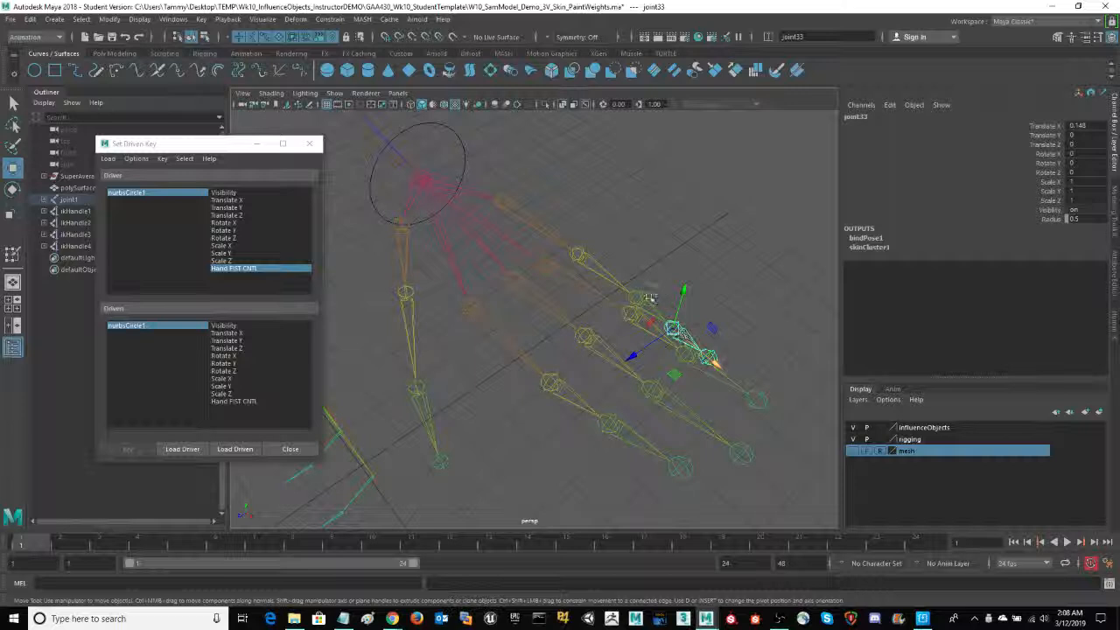
{"action": "left_click", "coordinate": [580, 255]}
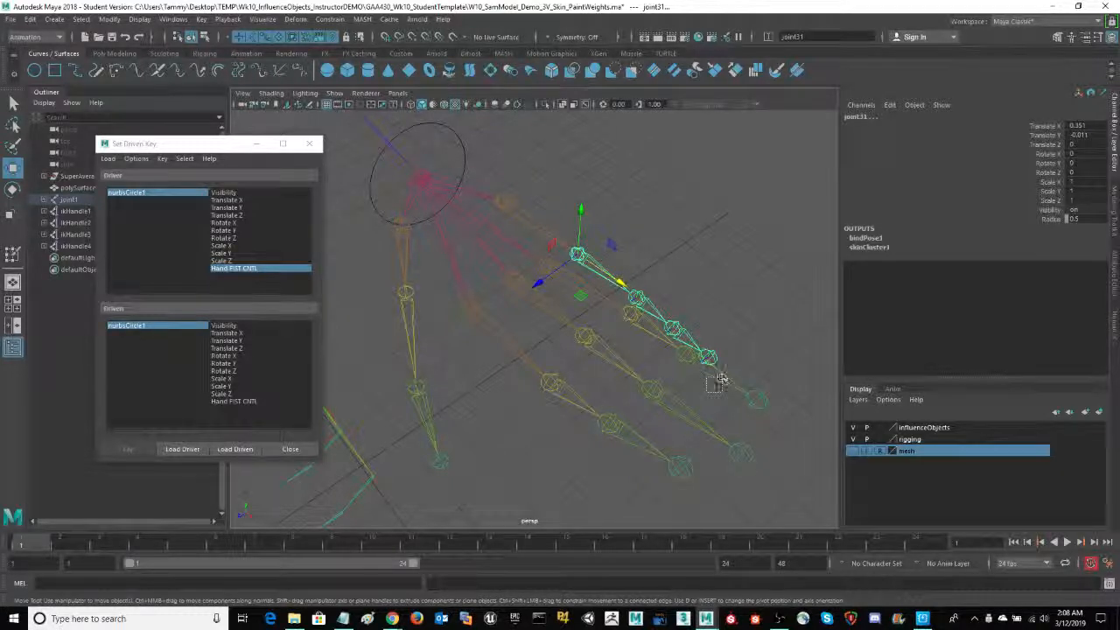
{"action": "left_click", "coordinate": [636, 298]}
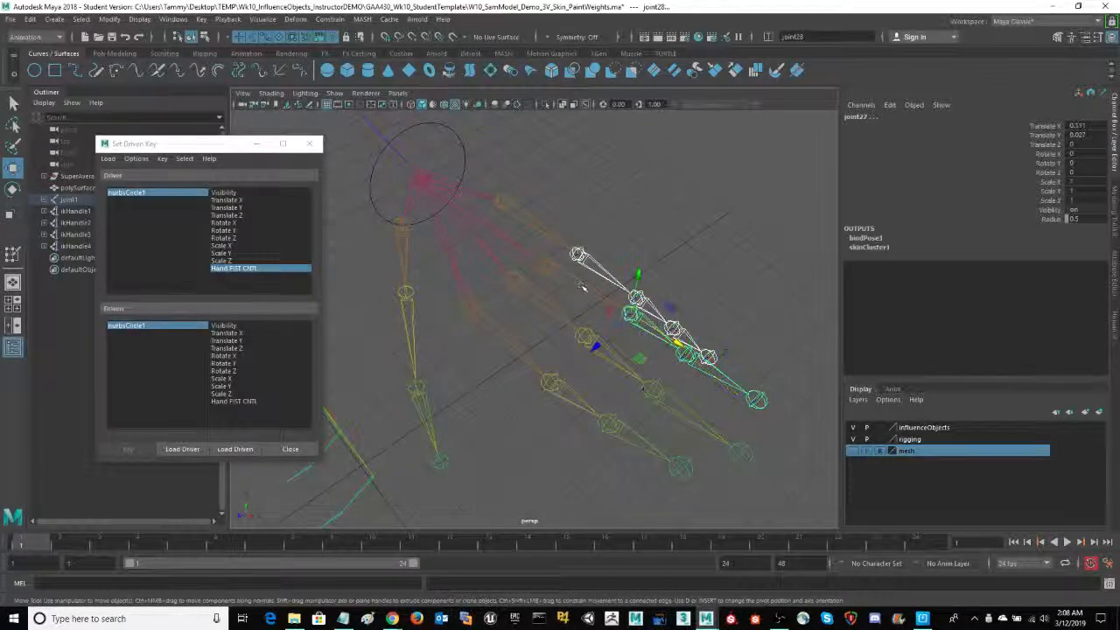
{"action": "left_click", "coordinate": [573, 278]}
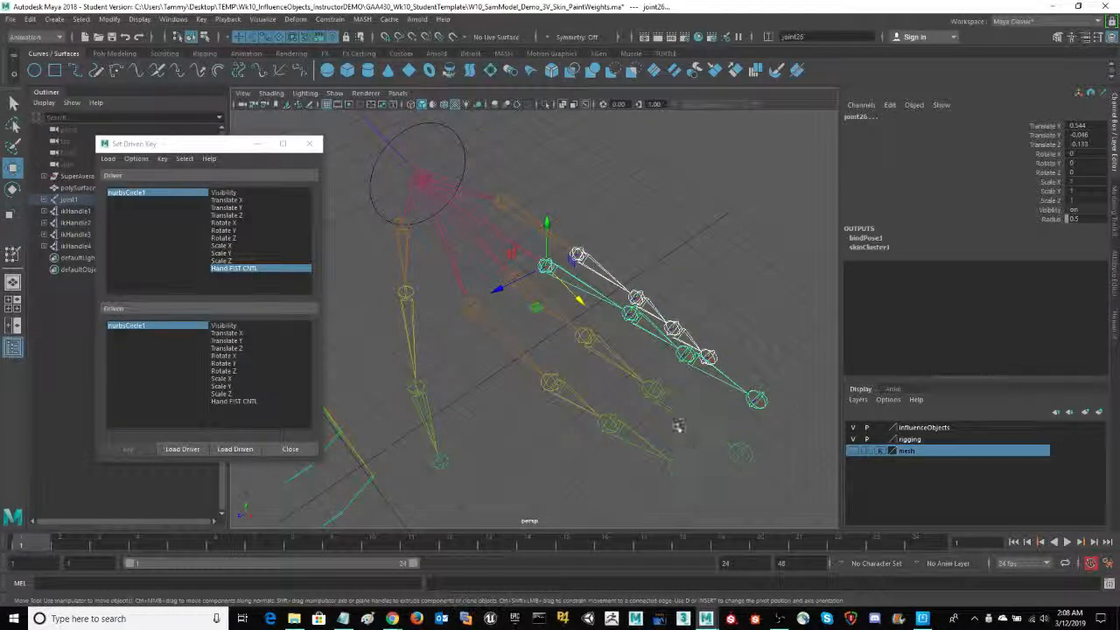
{"action": "left_click", "coordinate": [658, 376], "text": "shift"}
{"action": "left_click", "coordinate": [600, 353], "text": "shift"}
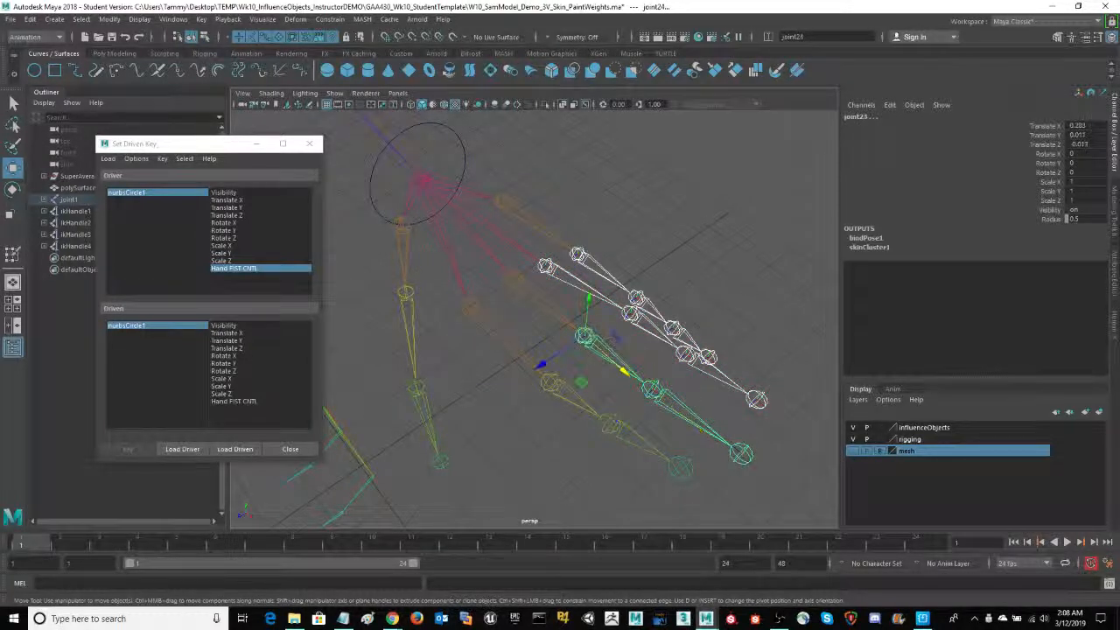
{"action": "left_click", "coordinate": [544, 300], "text": "shift"}
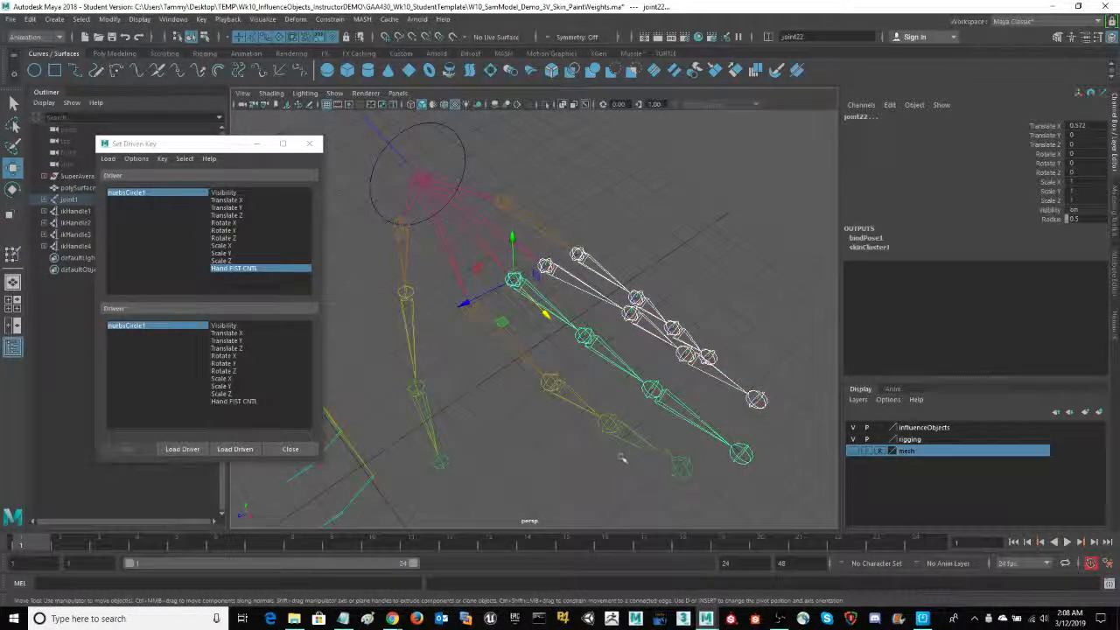
- Add the index finger and thumb joints to the selection and load all selected joints as driven objects
{"action": "left_click_drag", "start_coordinate": [621, 457], "coordinate": [644, 441], "text": "shift"}
{"action": "left_click", "coordinate": [572, 399], "text": "shift"}
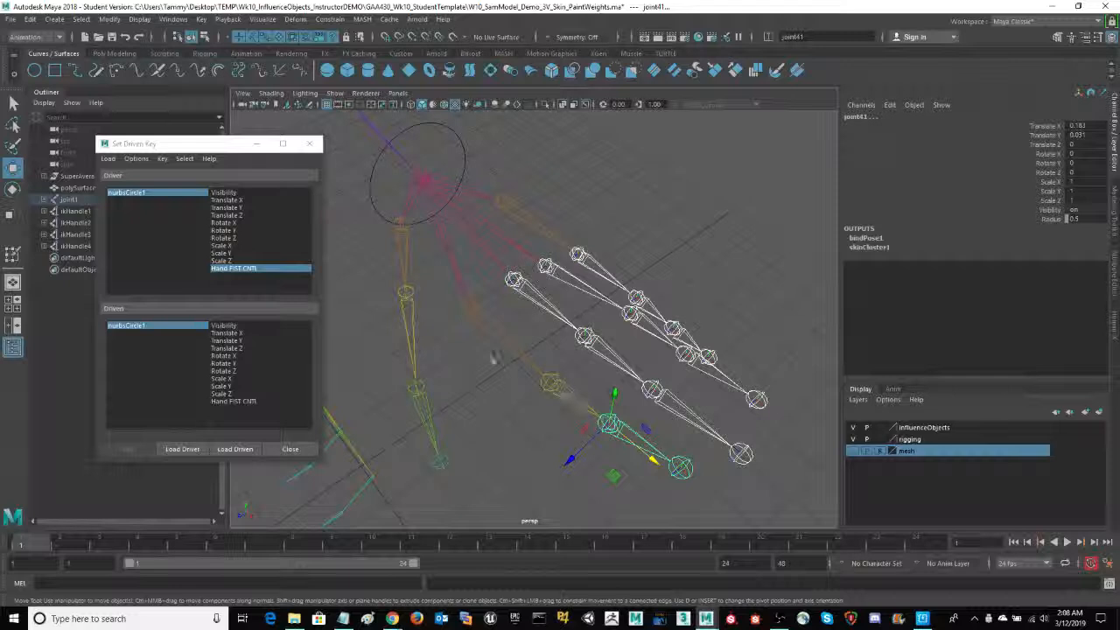
{"action": "left_click", "coordinate": [486, 327], "text": "shift"}
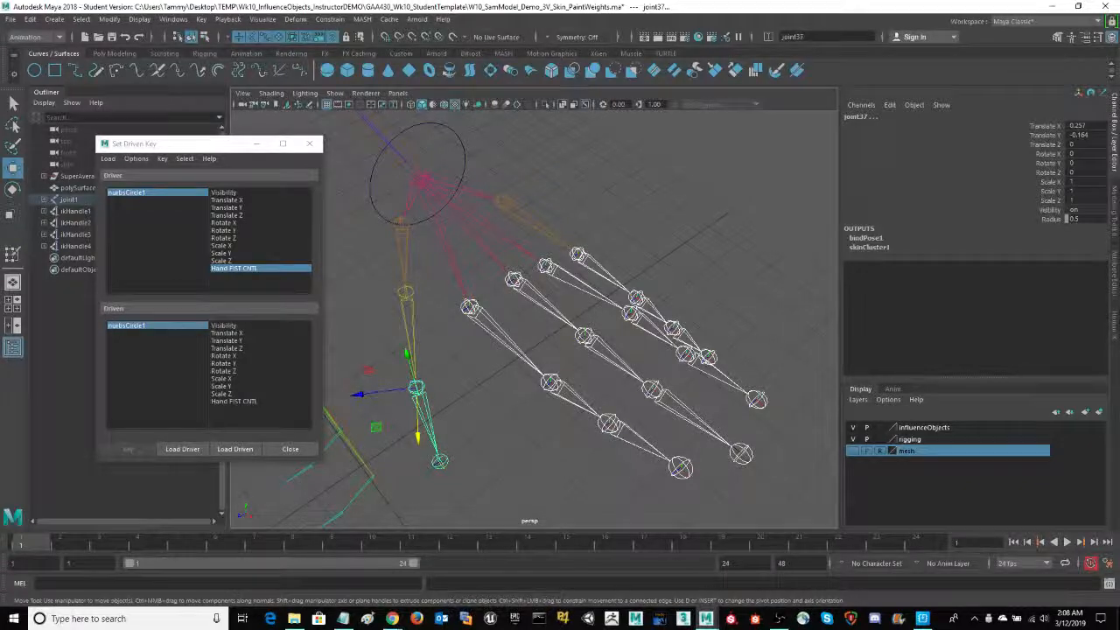
{"action": "left_click", "coordinate": [406, 295]}
{"action": "left_click", "coordinate": [402, 231], "text": "shift"}
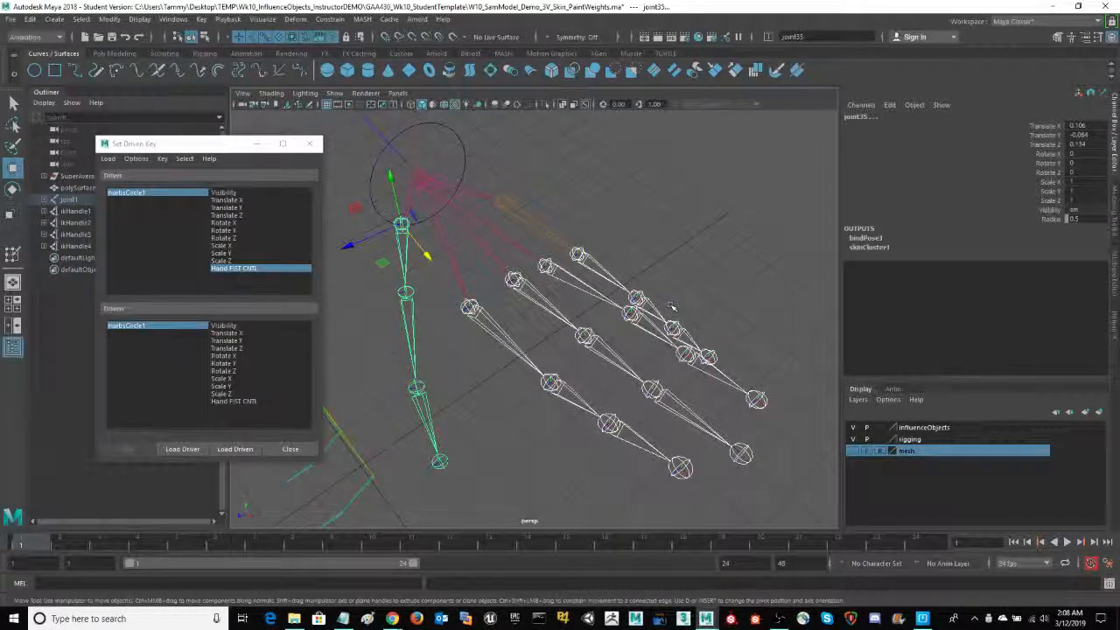
{"action": "left_click", "coordinate": [243, 450]}
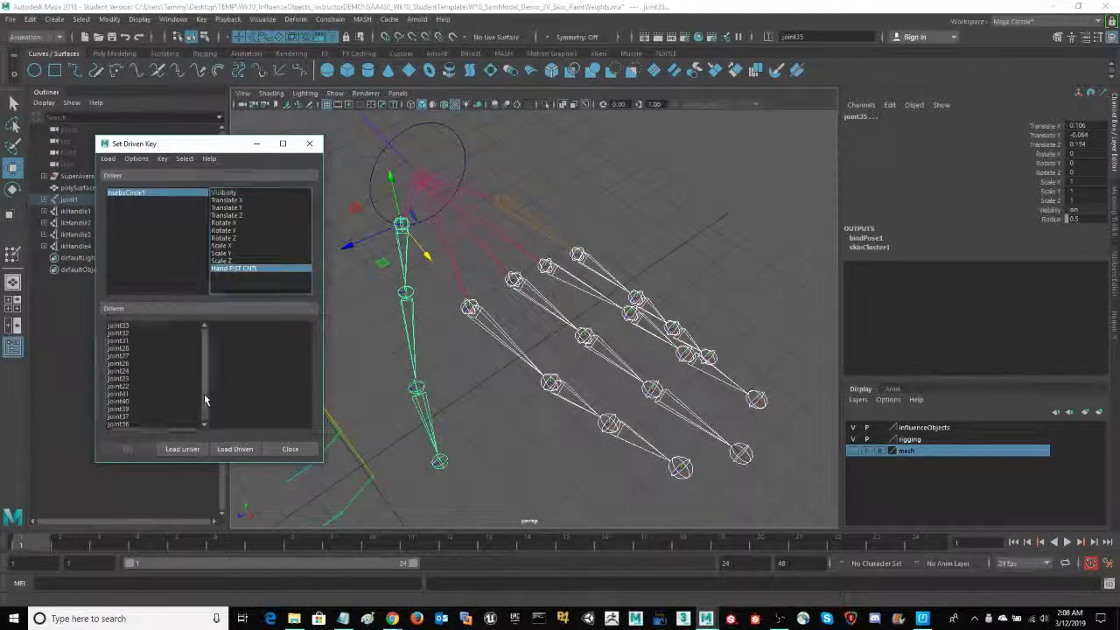
- Highlight all the driven joints, from joint33 to joint35, and choose Rotate X, Rotate Y and Rotate Z as their driven attributes
{"action": "left_click", "coordinate": [140, 326]}
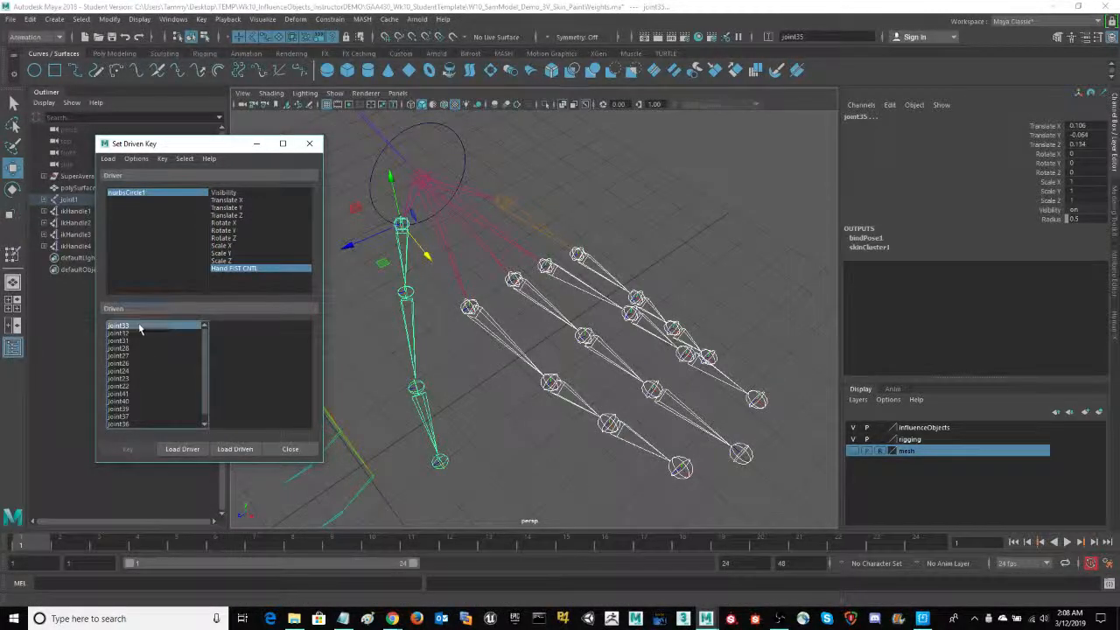
{"action": "left_click", "coordinate": [203, 423]}
{"action": "left_click", "coordinate": [129, 424], "text": "shift"}
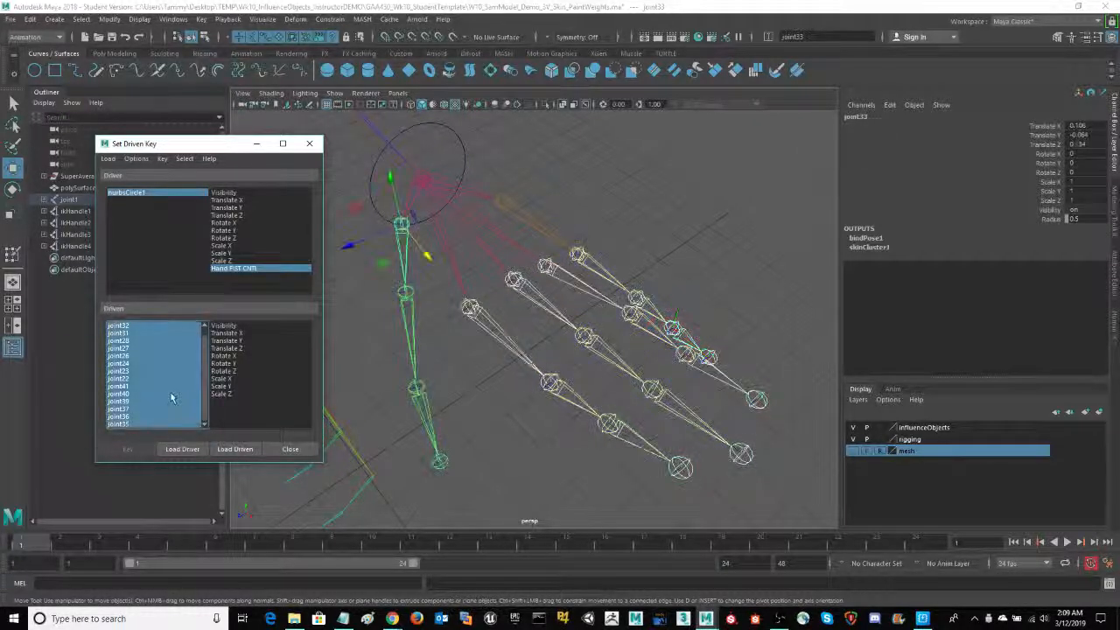
{"action": "scroll", "coordinate": [204, 344], "scroll_direction": "up", "scroll_amount": 1}
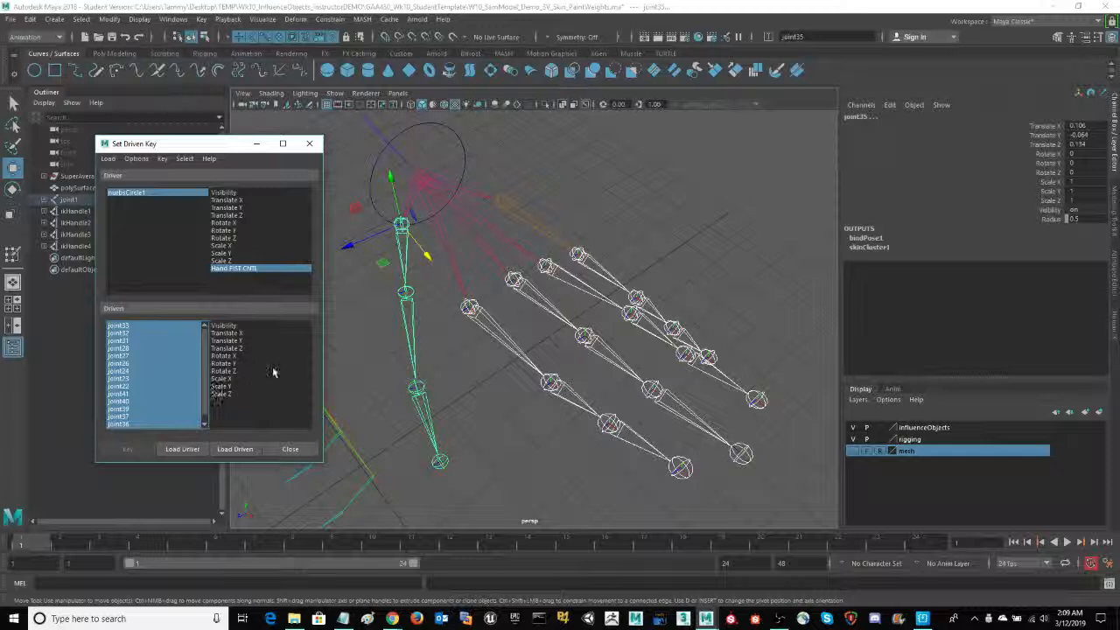
{"action": "left_click", "coordinate": [235, 356]}
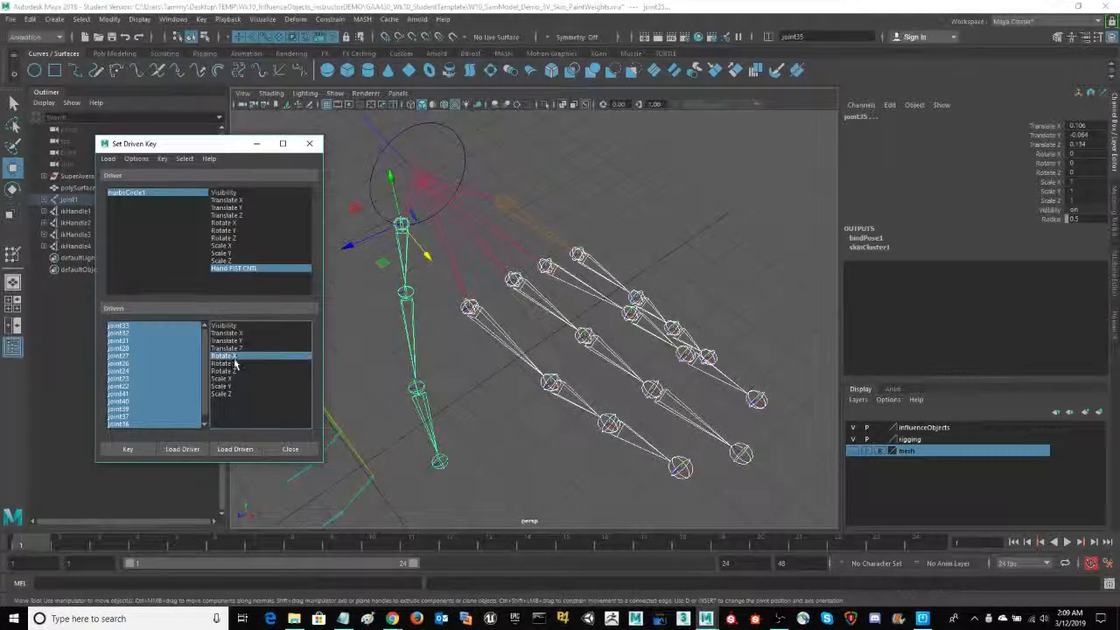
{"action": "left_click_drag", "start_coordinate": [239, 368], "coordinate": [240, 372]}
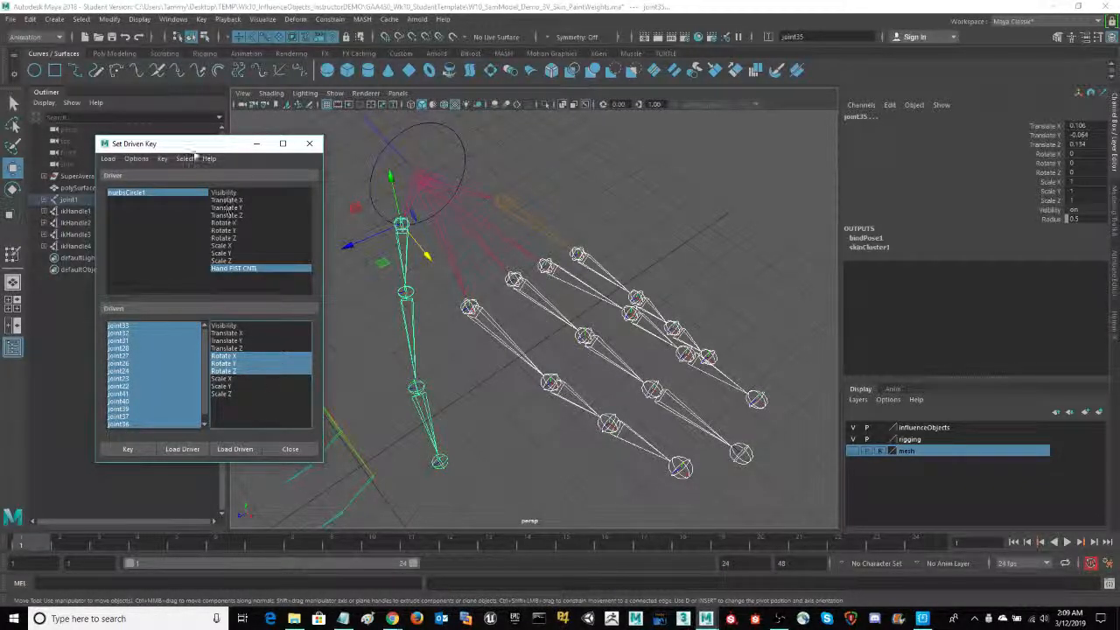
- Select the wrist circle and set a driven key for the finger and thumb rotations in the open-hand pose
{"action": "mouse_move", "coordinate": [195, 148]}
{"action": "left_mouse_down"}
{"action": "mouse_move", "coordinate": [209, 146]}
{"action": "mouse_move", "coordinate": [202, 140]}
{"action": "left_mouse_up"}
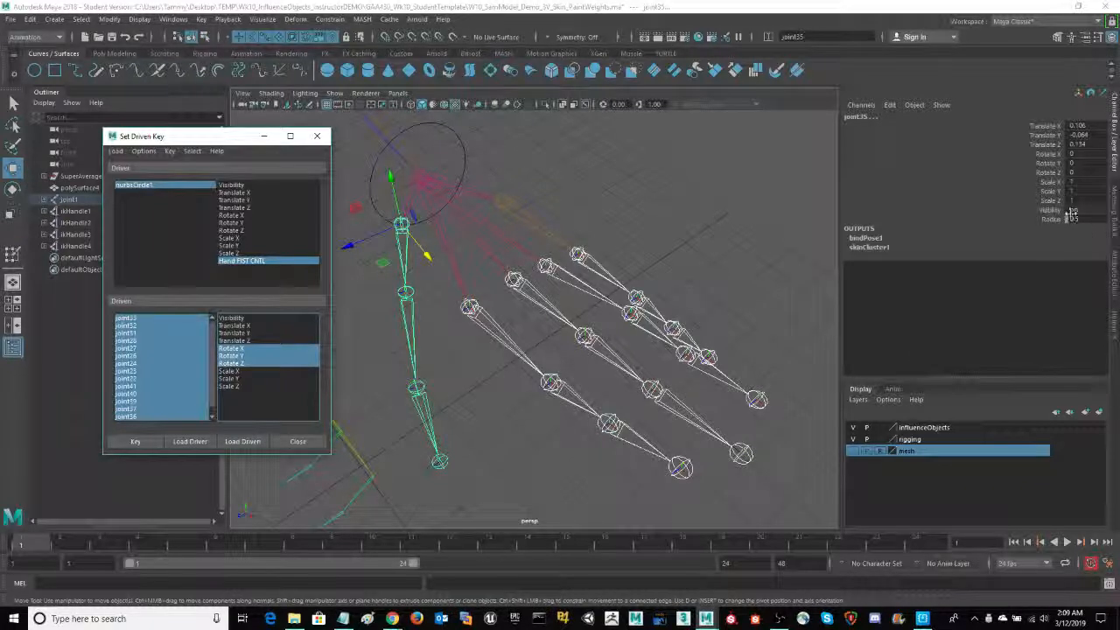
{"action": "left_click", "coordinate": [462, 141]}
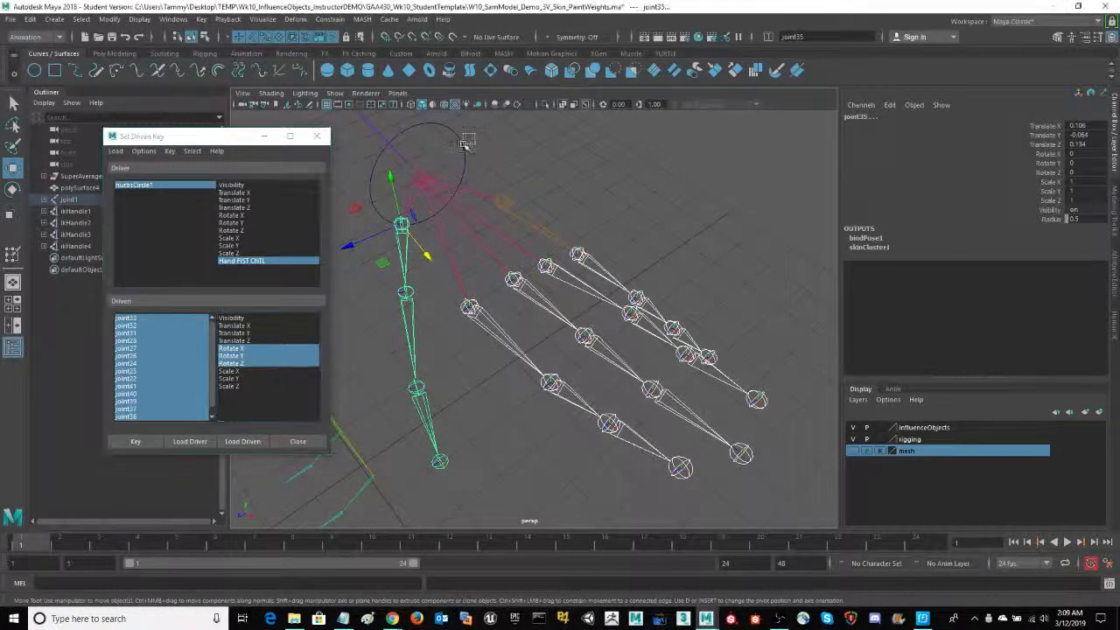
{"action": "left_click", "coordinate": [462, 142]}
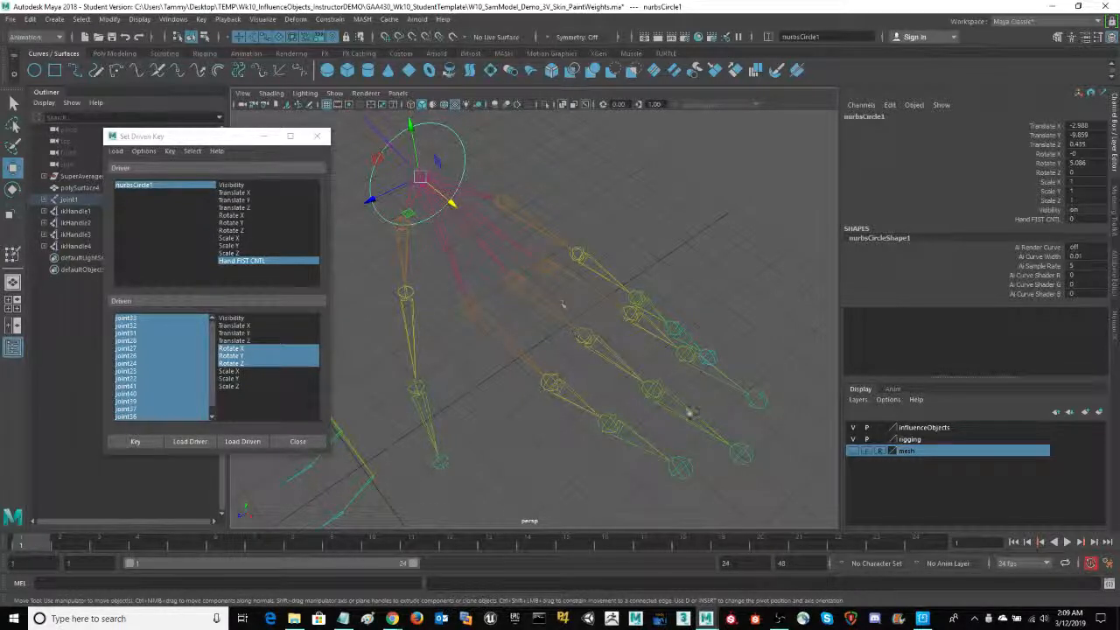
{"action": "left_click", "coordinate": [145, 444]}
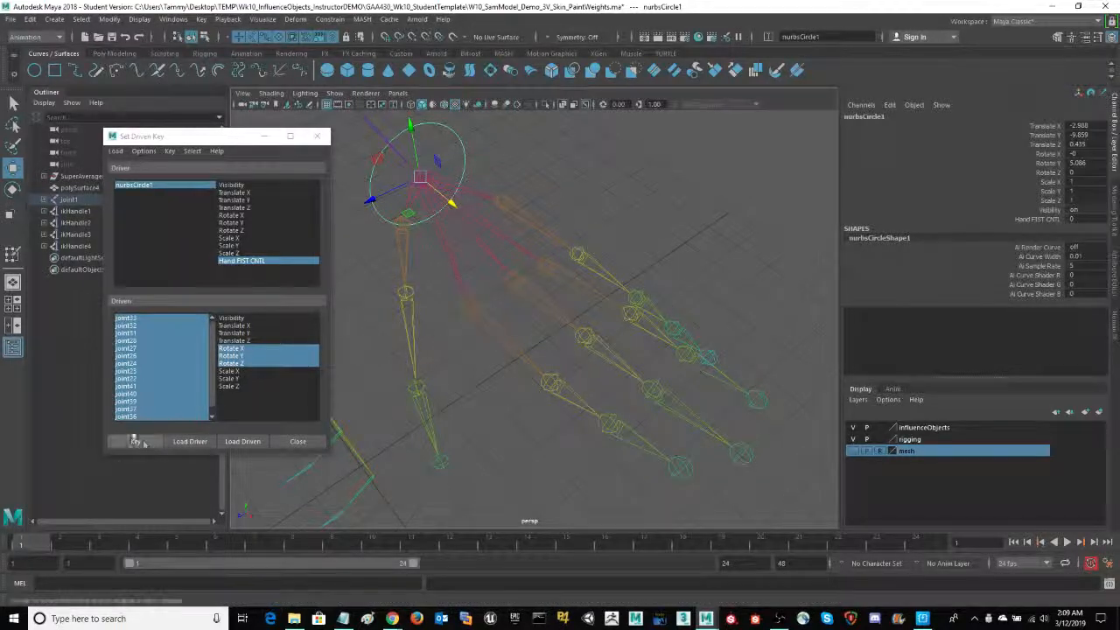
{"action": "left_click", "coordinate": [143, 442]}
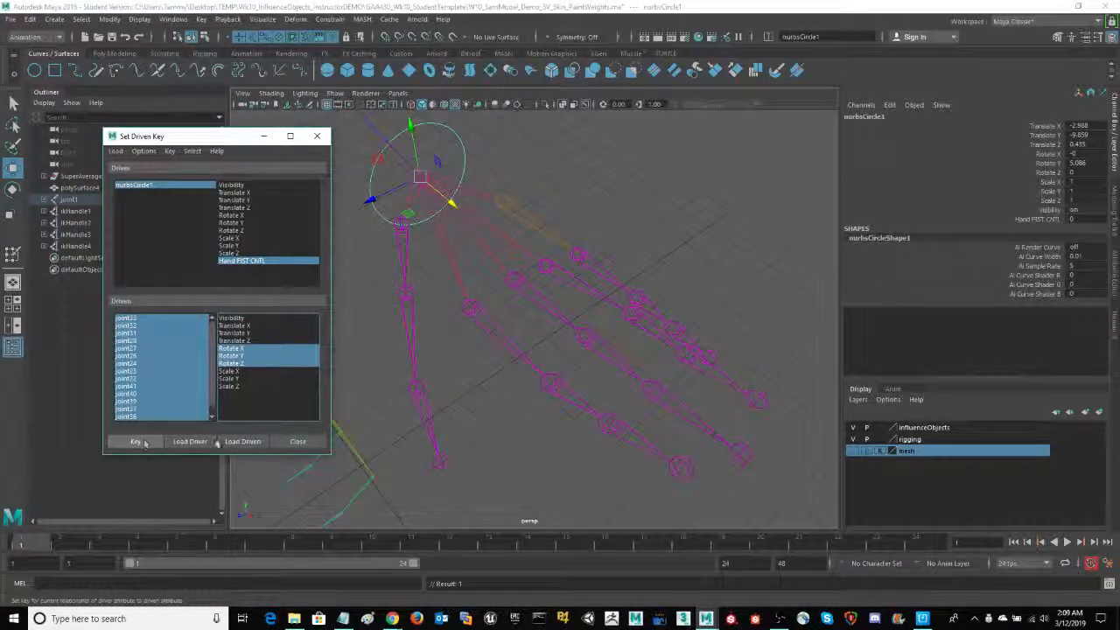
- Set the wrist circle's Hand FIST CNTL to 90 and select the joints of the four fingers for posing
{"action": "left_click", "coordinate": [1071, 219]}
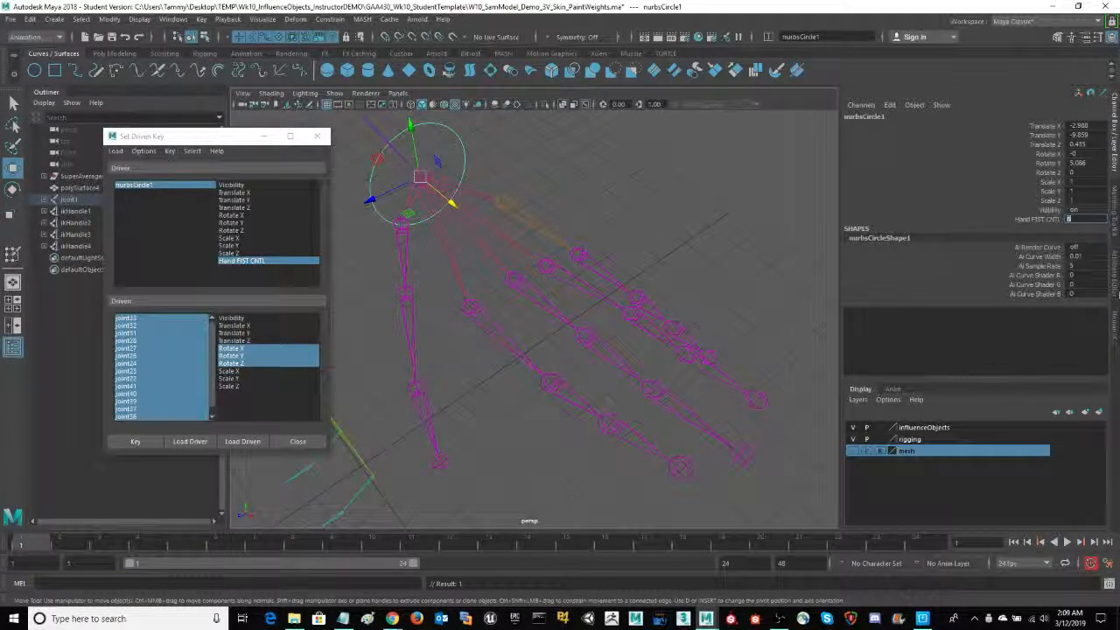
{"action": "type", "text": "90"}
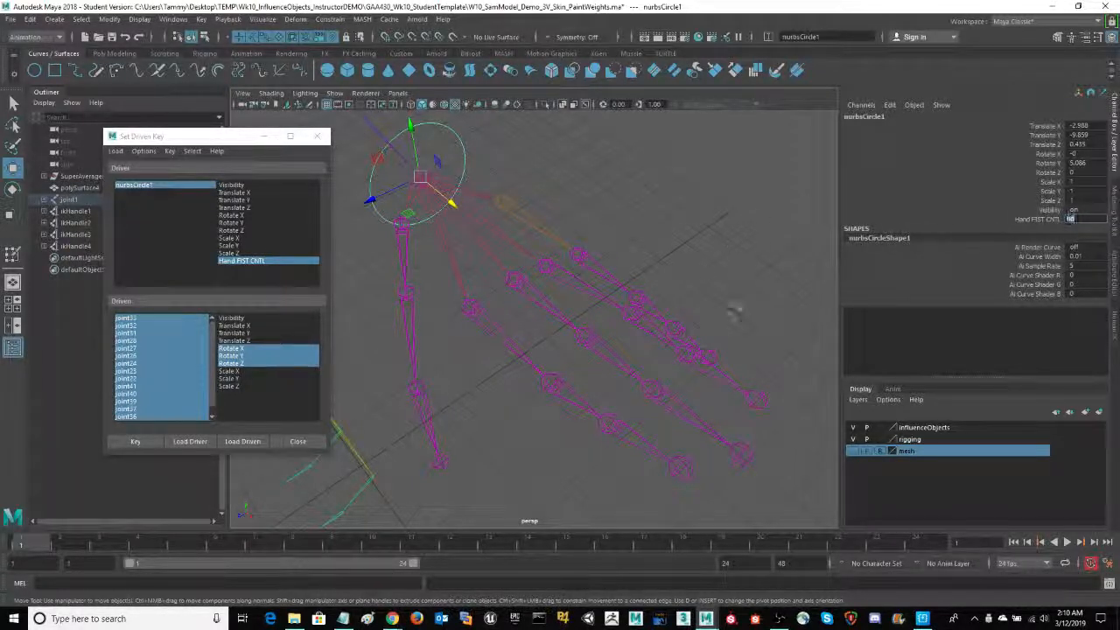
{"action": "left_click", "coordinate": [685, 332]}
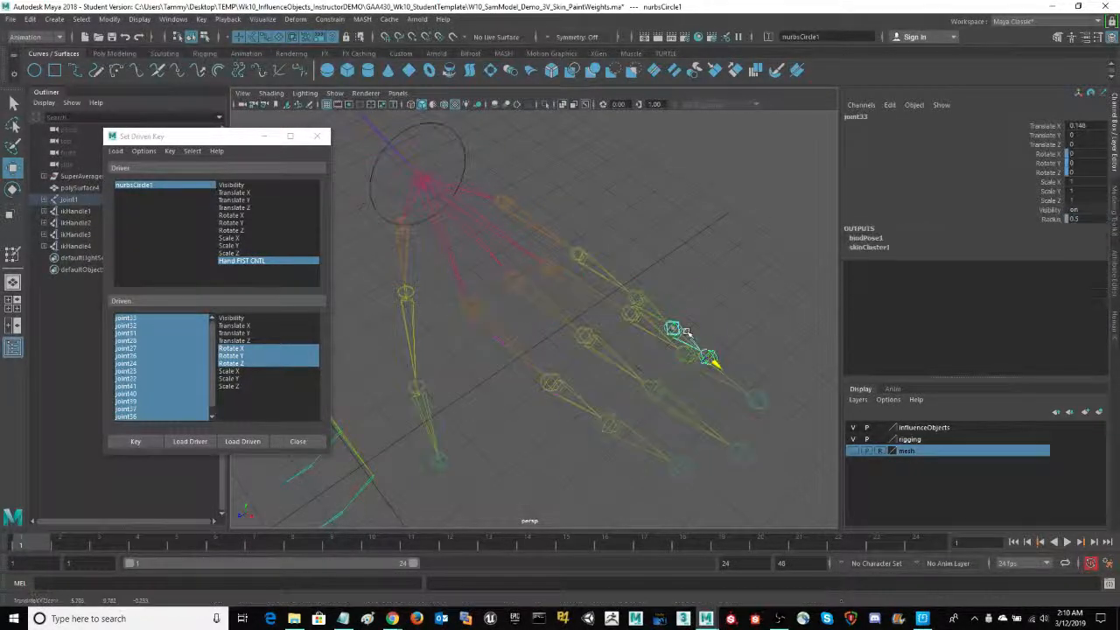
{"action": "left_click", "coordinate": [645, 297], "text": "shift"}
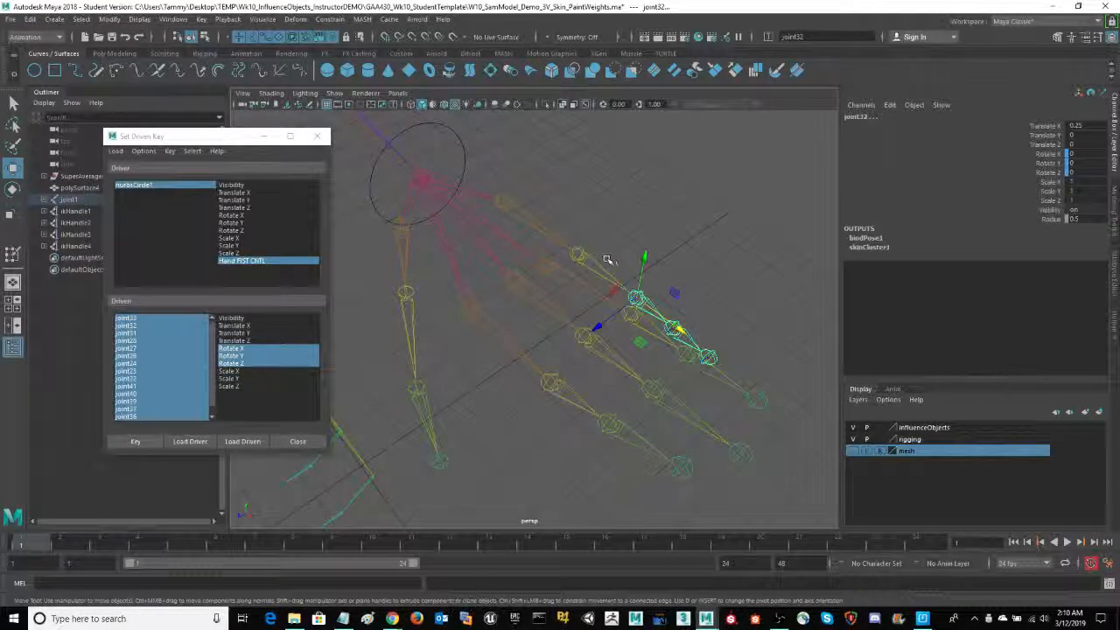
{"action": "left_click", "coordinate": [578, 254], "text": "shift"}
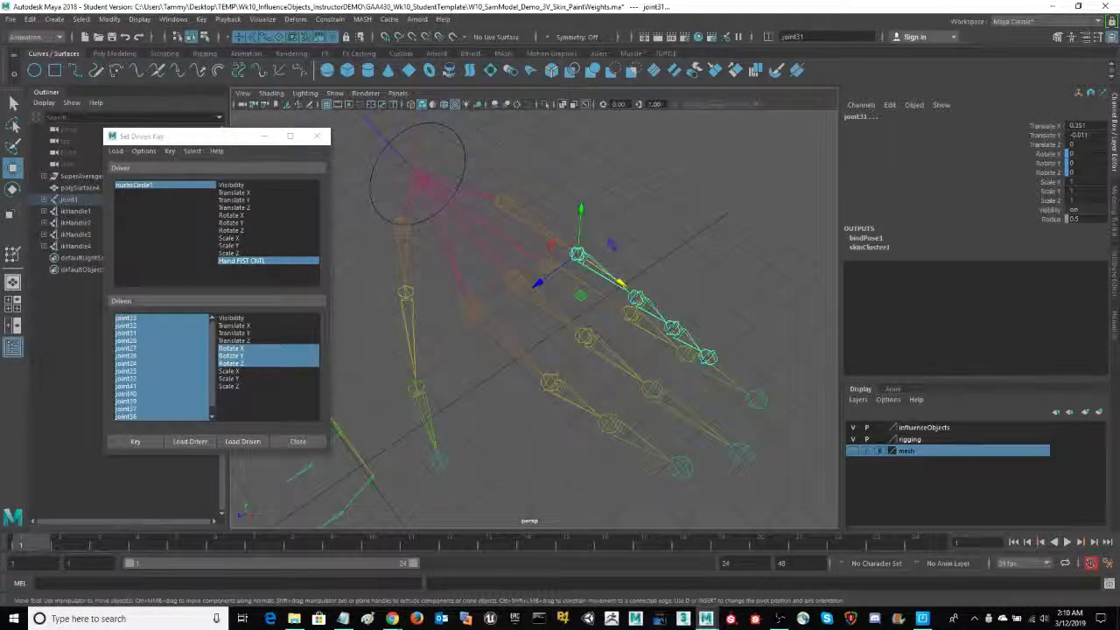
{"action": "left_click", "coordinate": [628, 340], "text": "shift"}
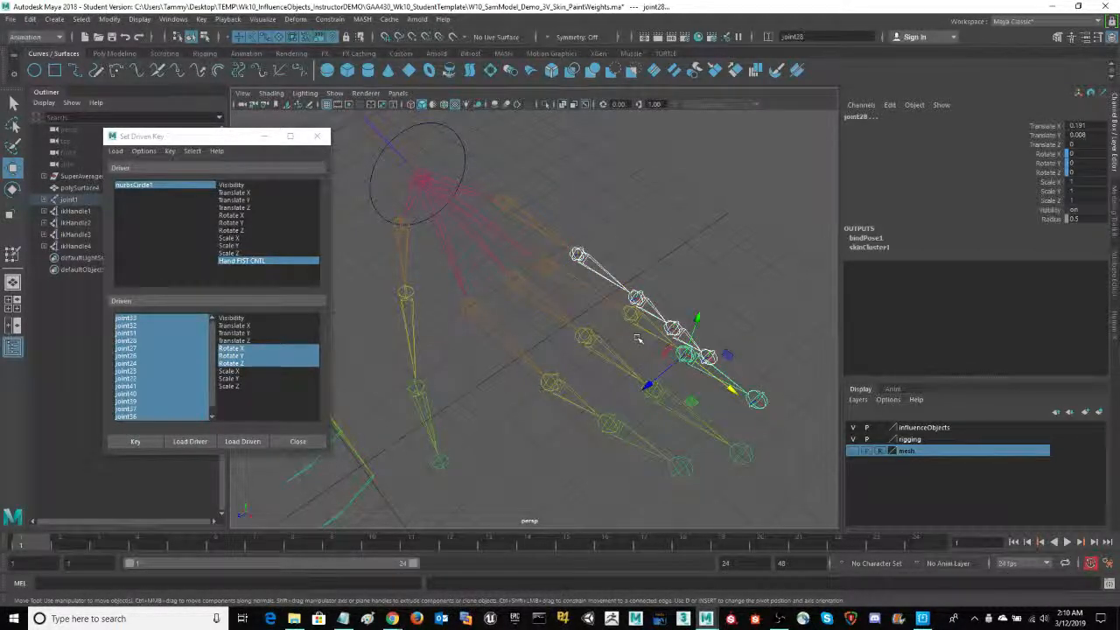
{"action": "left_click", "coordinate": [545, 266], "text": "shift"}
{"action": "left_click", "coordinate": [652, 389], "text": "shift"}
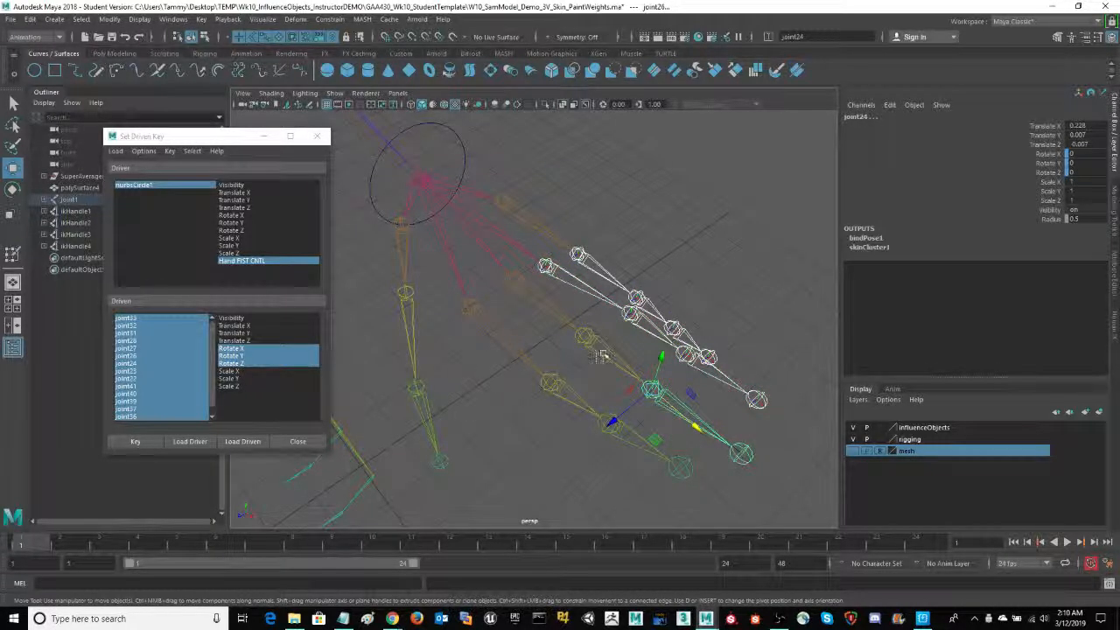
{"action": "left_click", "coordinate": [515, 281], "text": "shift"}
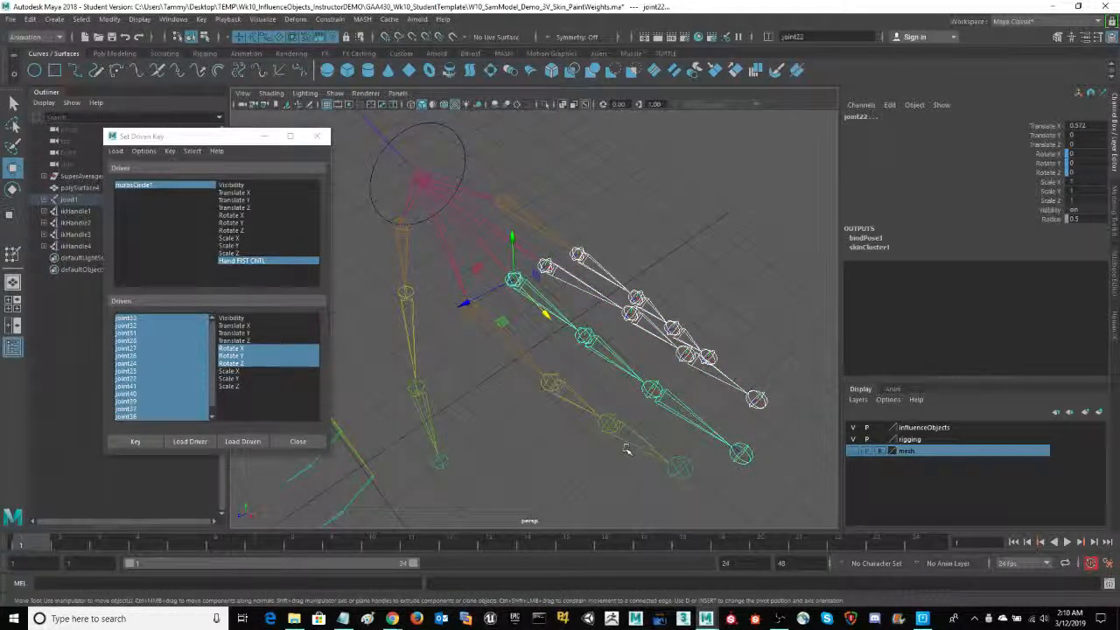
{"action": "left_click", "coordinate": [564, 401], "text": "shift"}
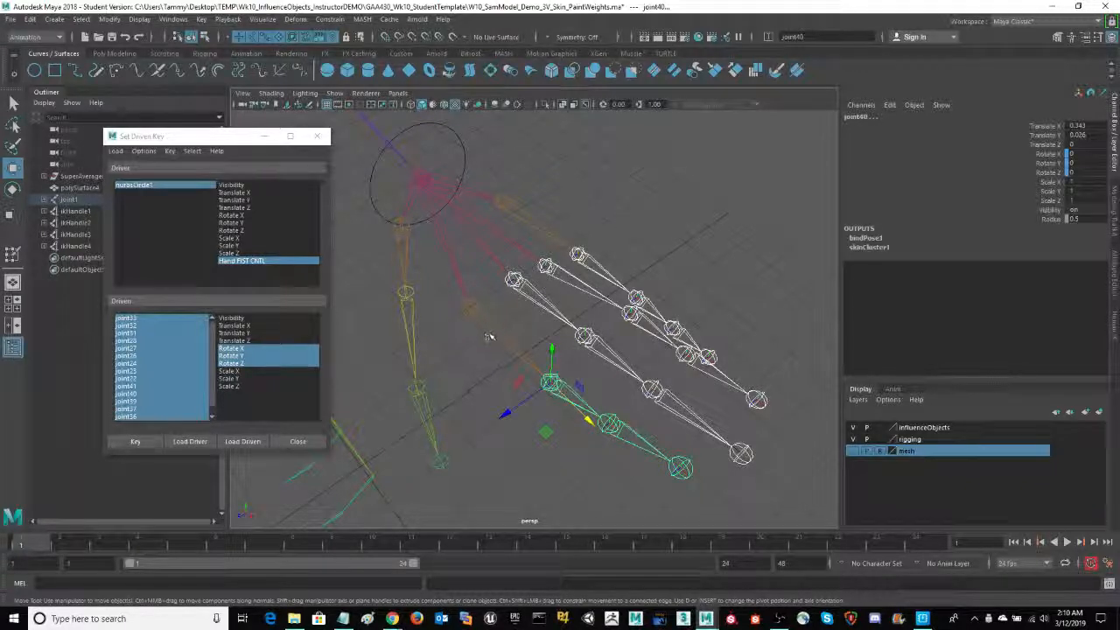
{"action": "left_click", "coordinate": [421, 411], "text": "shift"}
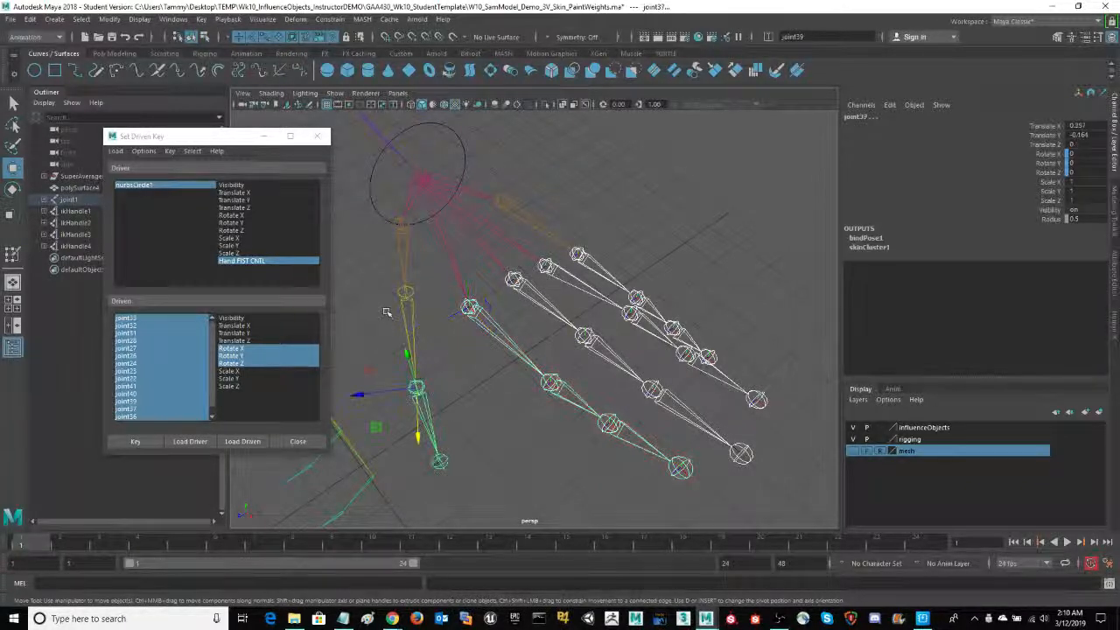
{"action": "left_click", "coordinate": [386, 236], "text": "shift"}
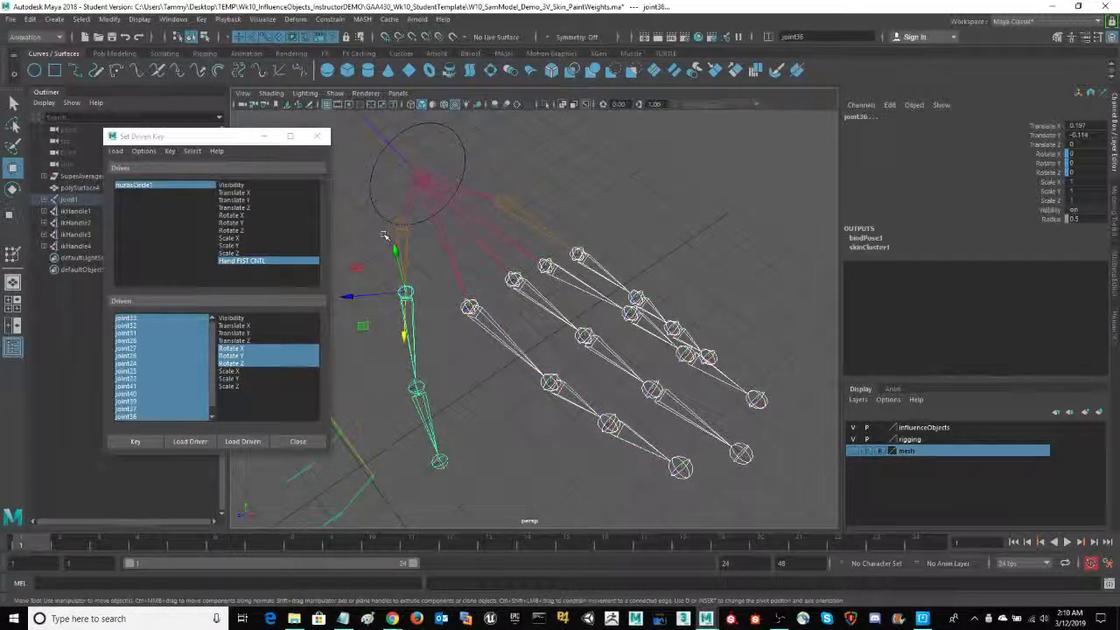
{"action": "middle_click_drag", "start_coordinate": [387, 231], "coordinate": [383, 162]}
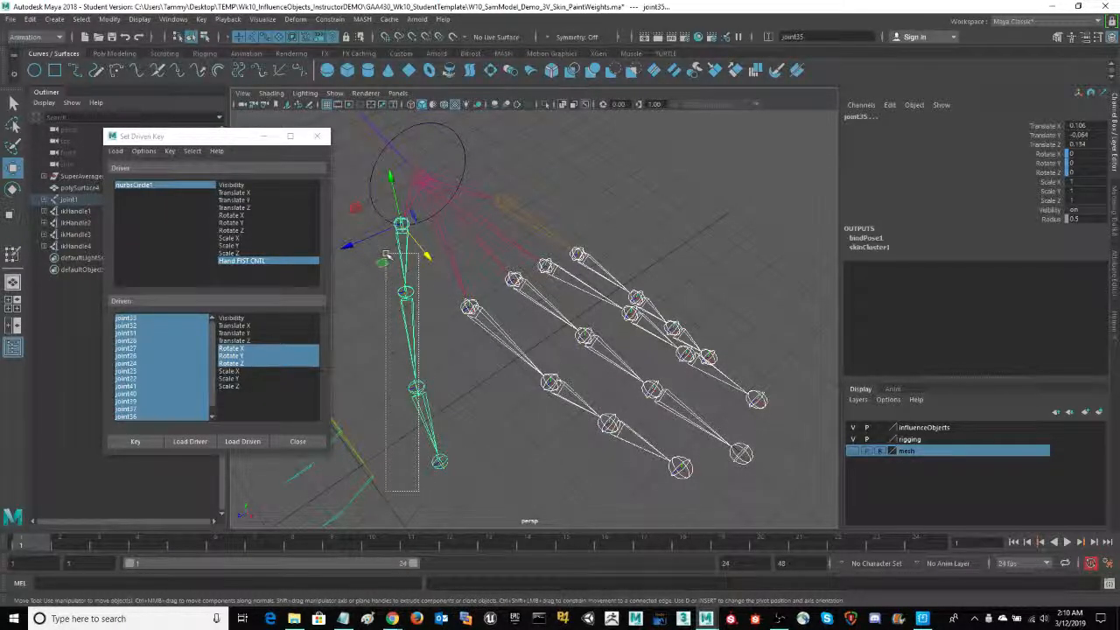
{"action": "key", "text": "ctrl+z"}
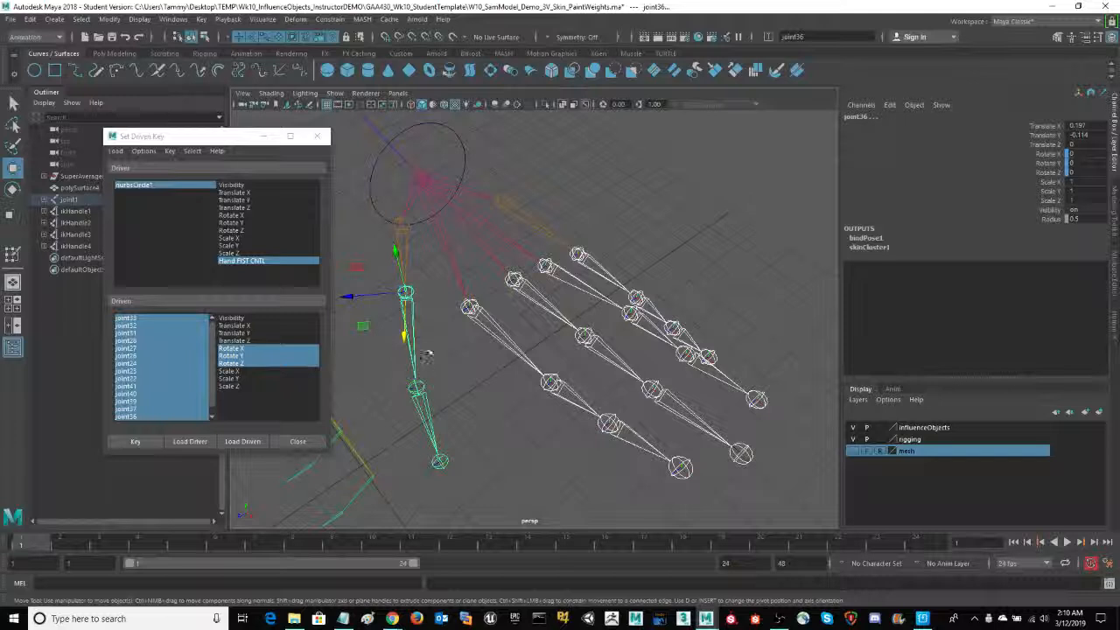
{"action": "key", "text": "Right"}
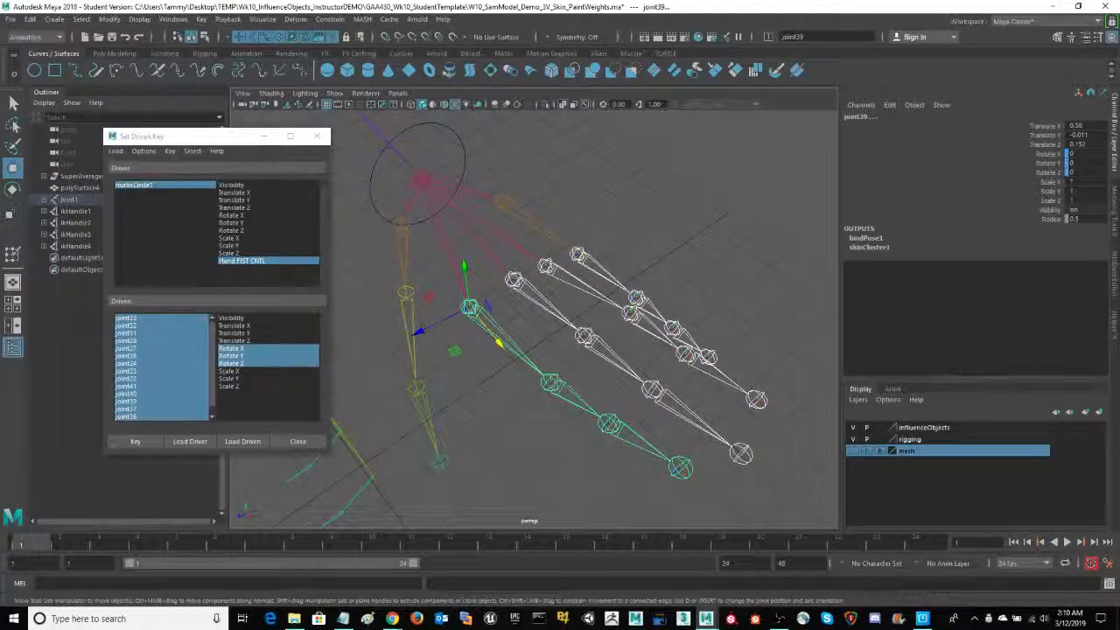
- Rotate the selected finger joints to about -76.8 degrees around Z, curling the four fingers into a fist
{"action": "key", "text": "space"}
{"action": "left_click", "coordinate": [546, 461]}
{"action": "key", "text": "e"}
{"action": "left_click_drag", "start_coordinate": [483, 294], "coordinate": [682, 375]}
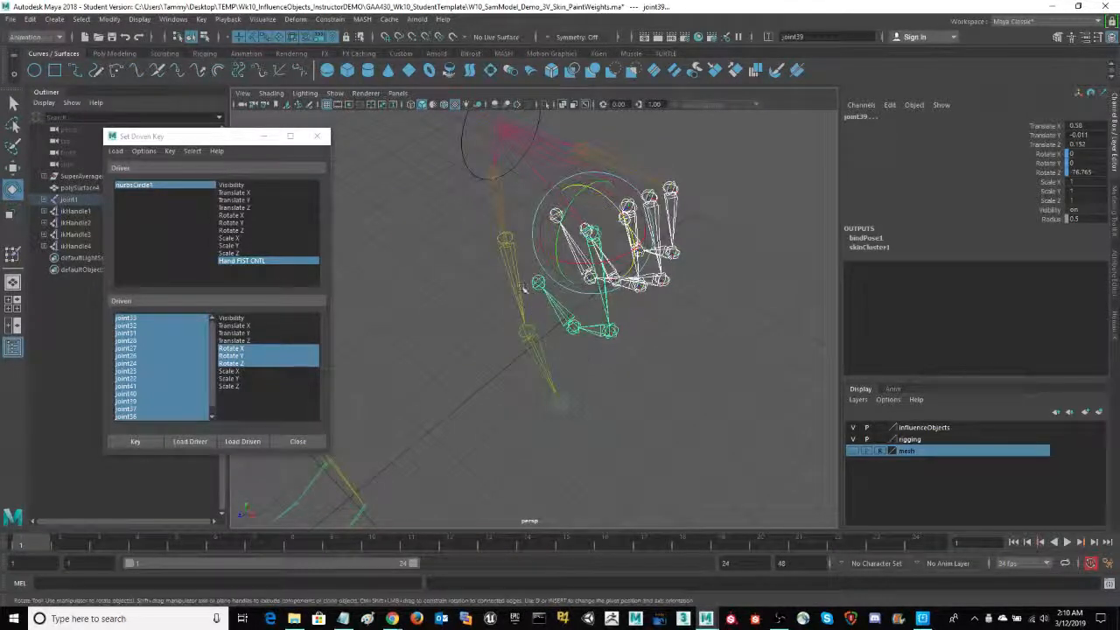
- Rotate the thumb's two outer joints, joint36 and joint37, to about 23.6, 2.2 and -72.9 degrees in X, Y and Z, folding the thumb in
{"action": "left_click", "coordinate": [528, 333]}
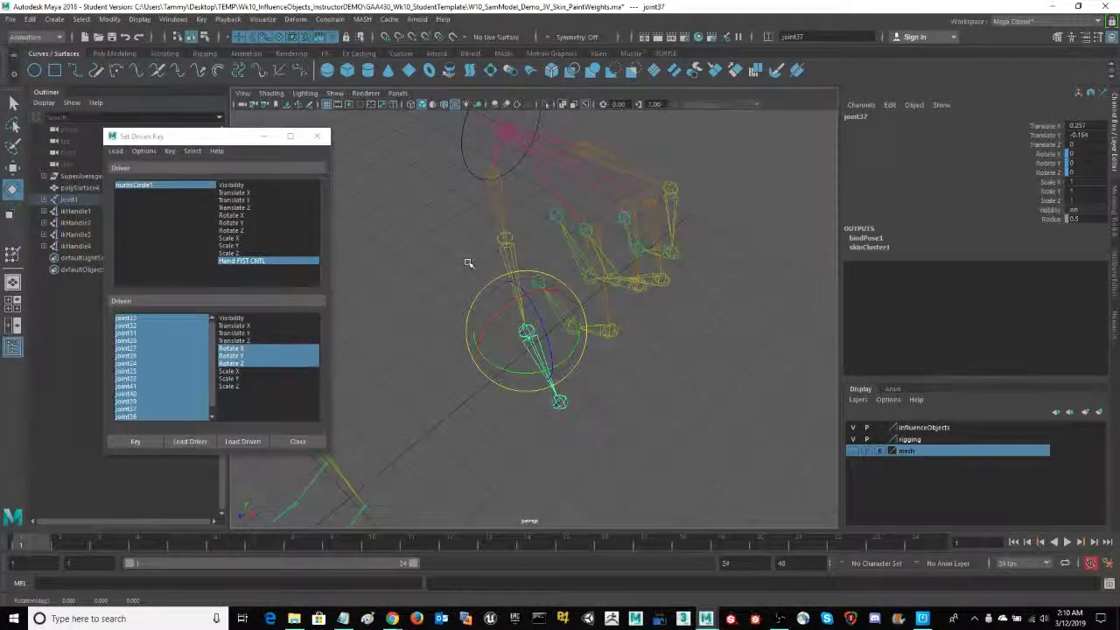
{"action": "left_click", "coordinate": [506, 243]}
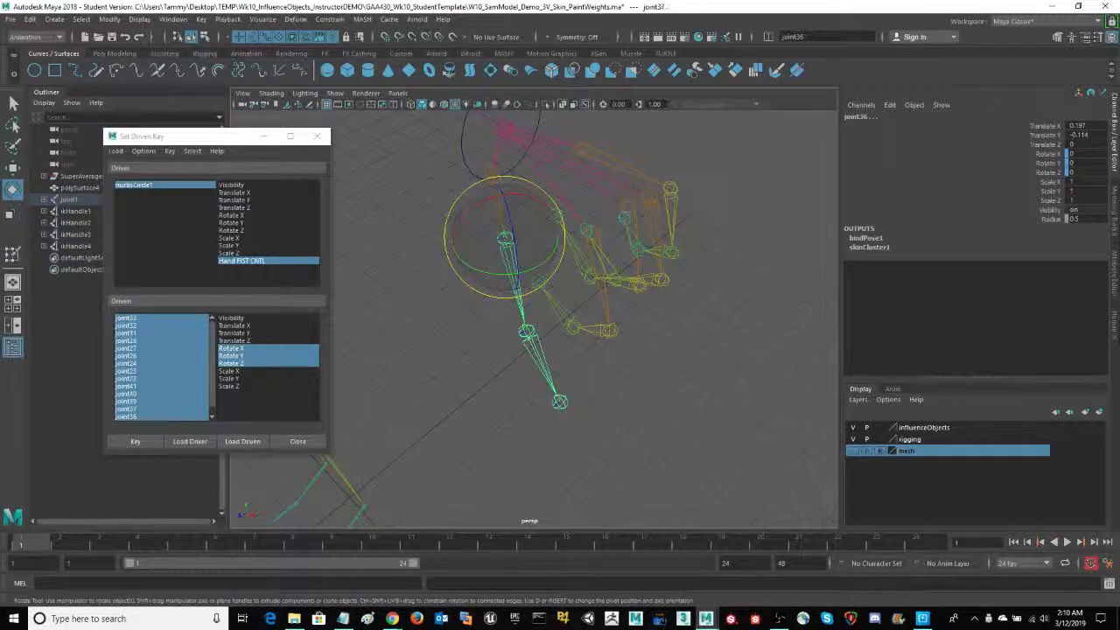
{"action": "mouse_move", "coordinate": [513, 219]}
{"action": "left_mouse_down"}
{"action": "mouse_move", "coordinate": [528, 272]}
{"action": "mouse_move", "coordinate": [535, 257]}
{"action": "mouse_move", "coordinate": [516, 253]}
{"action": "mouse_move", "coordinate": [493, 221]}
{"action": "left_mouse_up"}
{"action": "mouse_move", "coordinate": [519, 412]}
{"action": "left_mouse_down", "text": "alt"}
{"action": "mouse_move", "coordinate": [475, 418]}
{"action": "mouse_move", "coordinate": [514, 409]}
{"action": "left_mouse_up", "text": "alt"}
{"action": "left_click_drag", "start_coordinate": [511, 275], "coordinate": [508, 269]}
{"action": "left_click_drag", "start_coordinate": [669, 412], "coordinate": [706, 393], "text": "alt"}
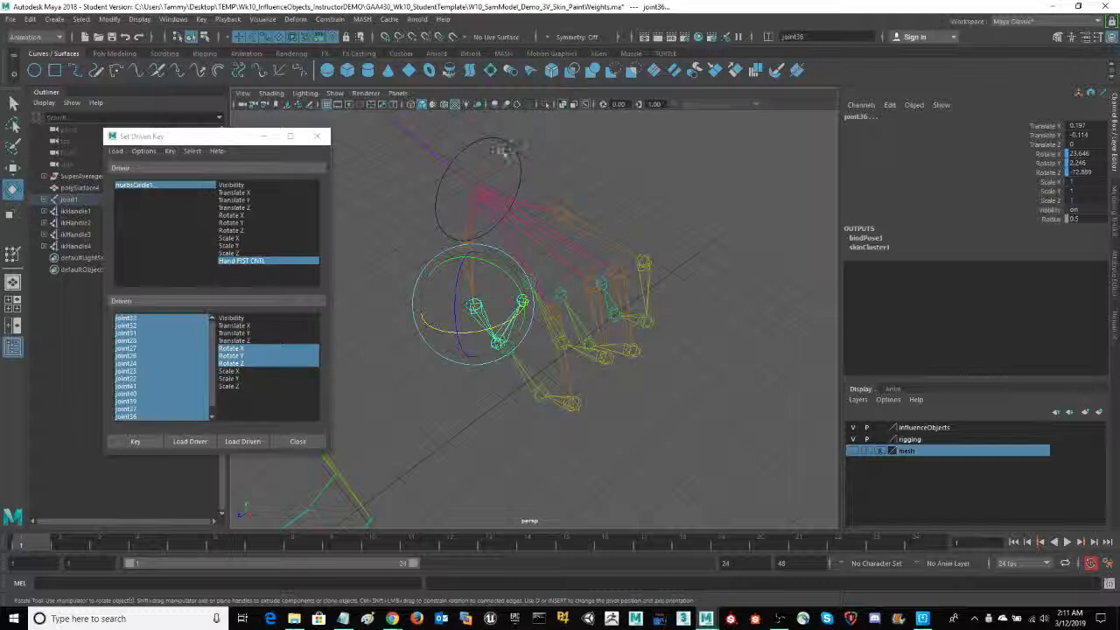
- Select the wrist circle and set a driven key for the fist pose with Hand FIST CNTL at 90
{"action": "left_click", "coordinate": [499, 143]}
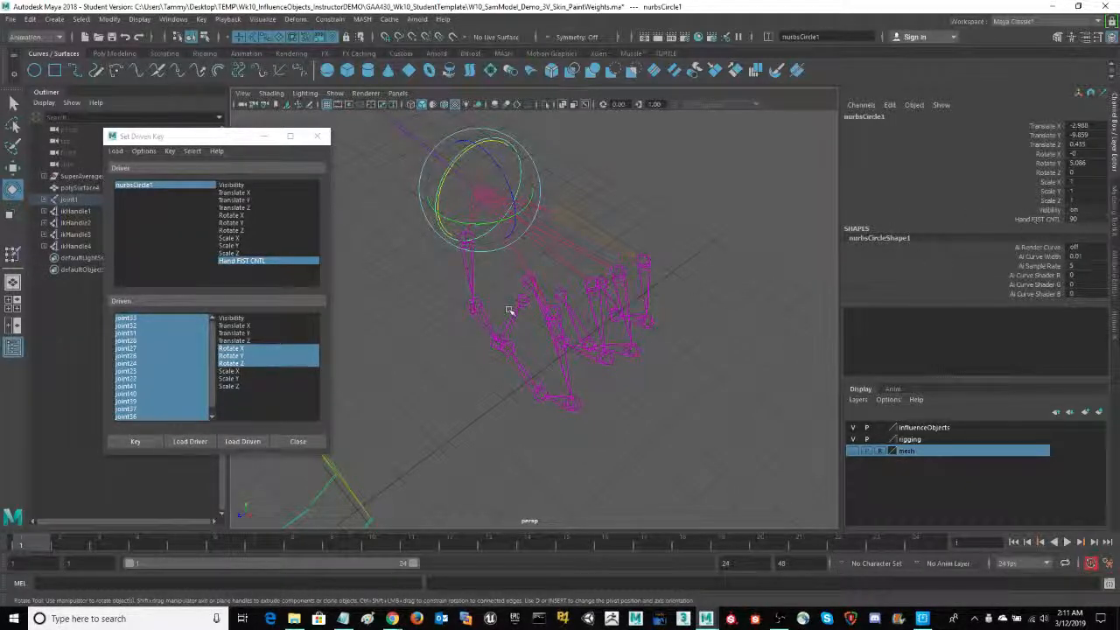
{"action": "left_click", "coordinate": [136, 443]}
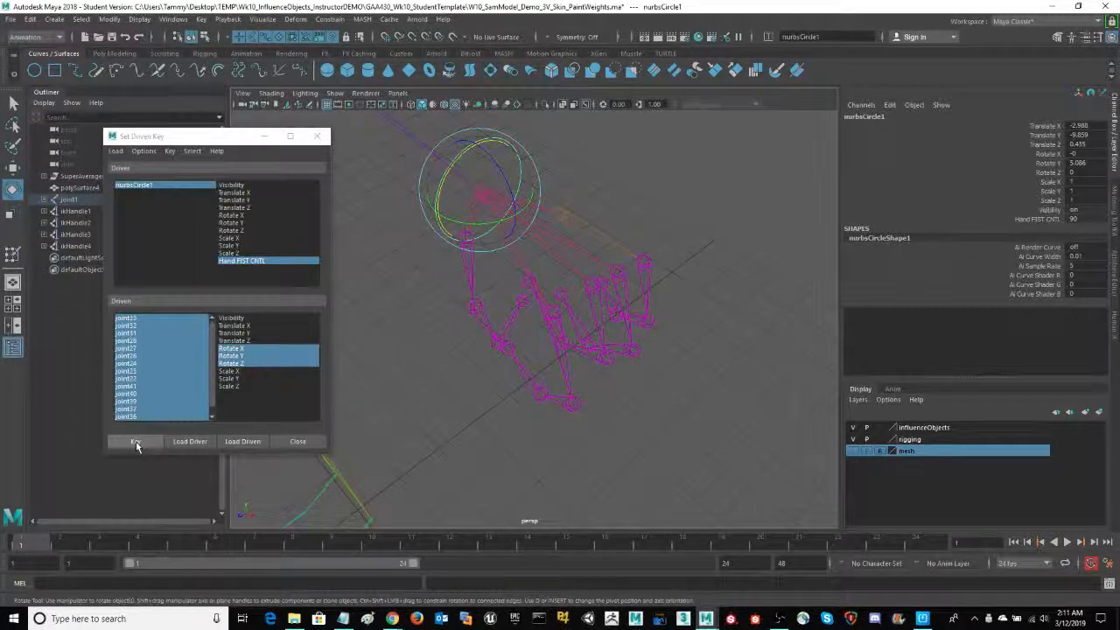
{"action": "left_click", "coordinate": [136, 444]}
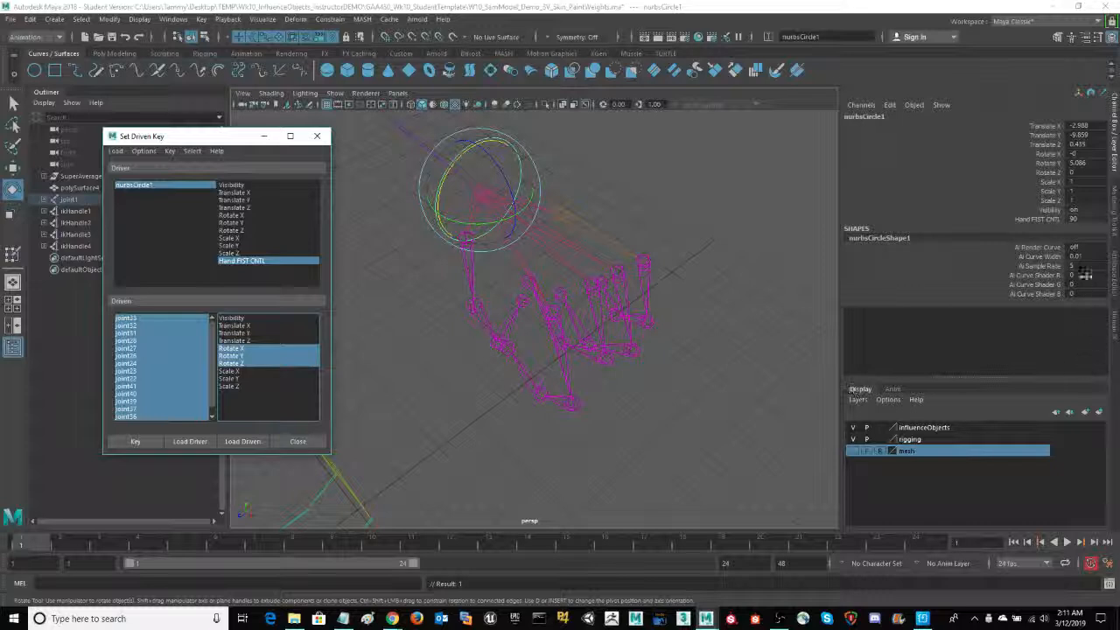
- Scrub the wrist circle's Hand FIST CNTL value to test how the hand opens and closes between the keyed poses
{"action": "left_click", "coordinate": [1038, 218]}
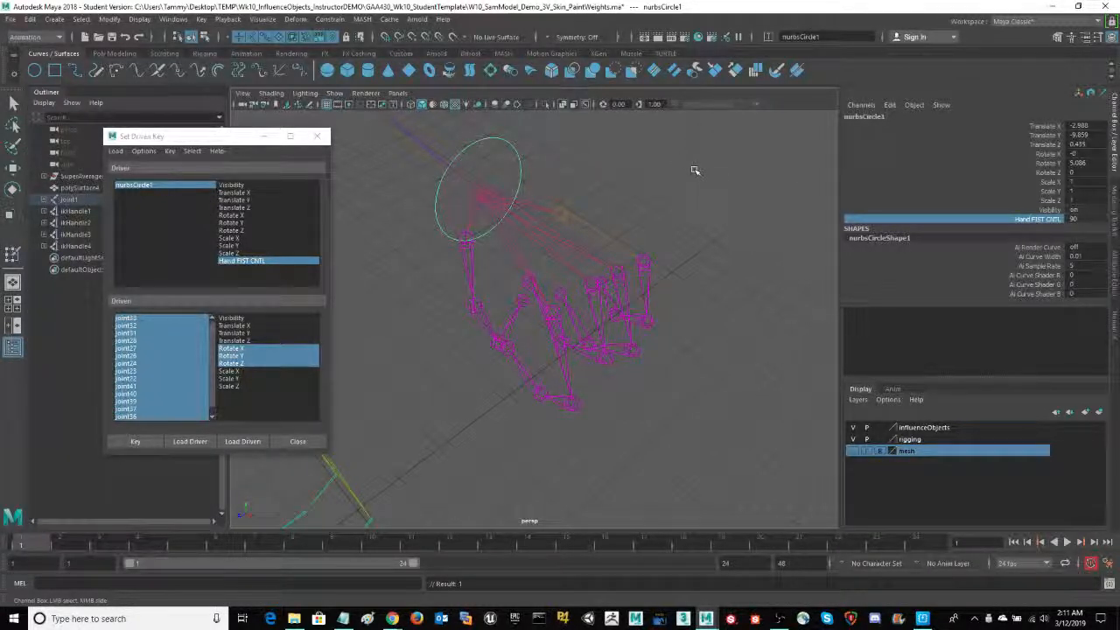
{"action": "middle_click_drag", "start_coordinate": [694, 170], "coordinate": [605, 170]}
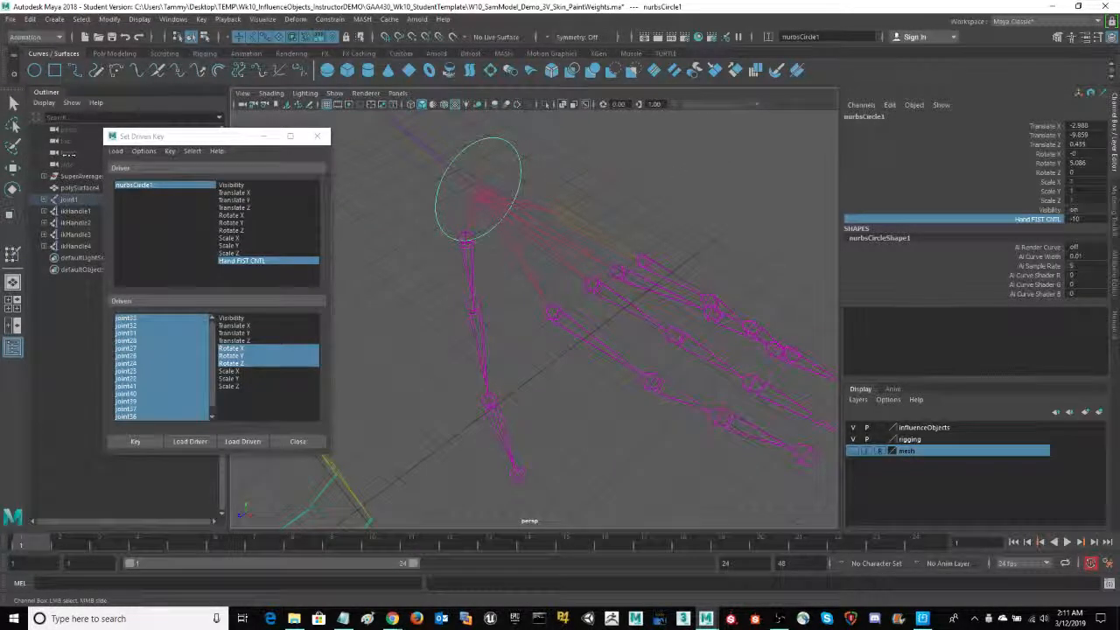
{"action": "middle_click_drag", "start_coordinate": [514, 171], "coordinate": [297, 175]}
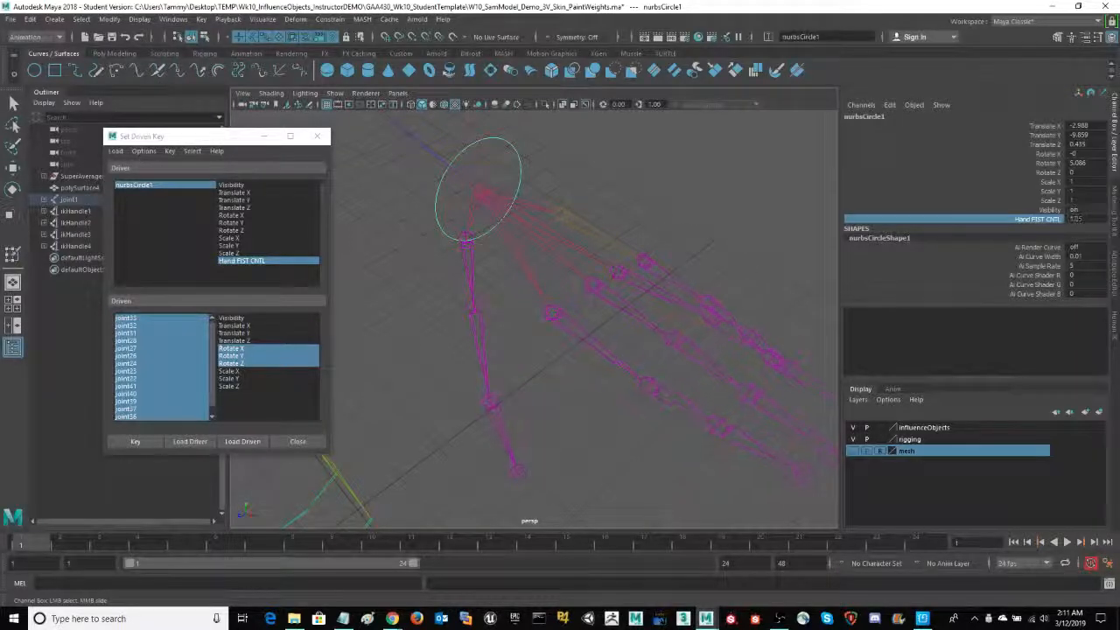
{"action": "middle_click_drag", "start_coordinate": [502, 219], "coordinate": [163, 158]}
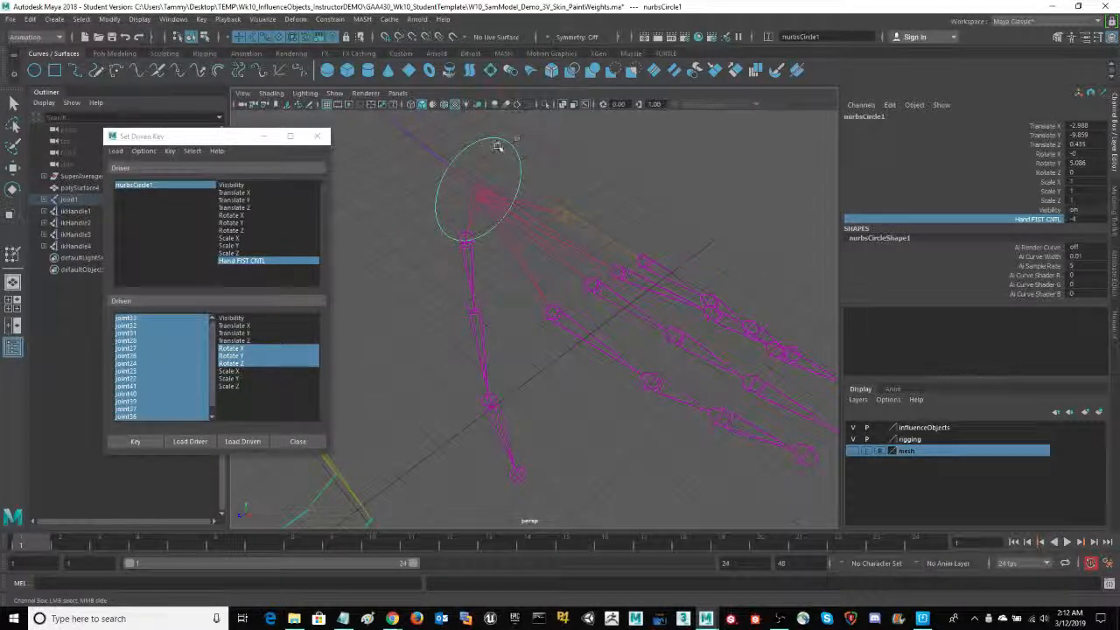
{"action": "scroll", "coordinate": [743, 226], "scroll_direction": "down", "scroll_amount": 3}
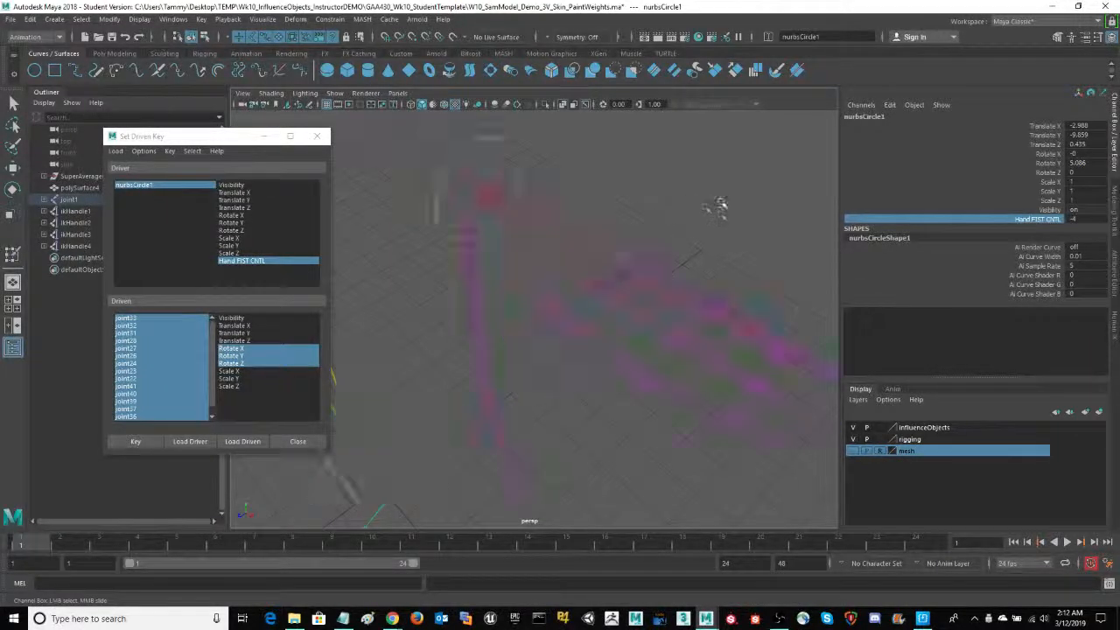
{"action": "scroll", "coordinate": [701, 226], "scroll_direction": "up", "scroll_amount": 3}
{"action": "scroll", "coordinate": [702, 226], "scroll_direction": "down", "scroll_amount": 3}
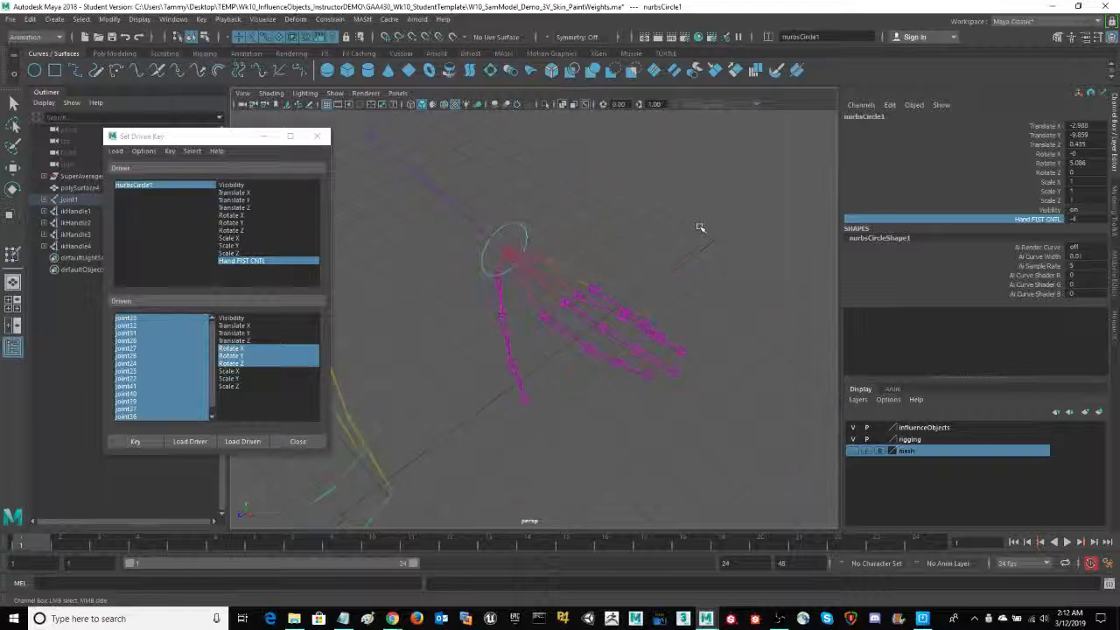
{"action": "right_click_drag", "start_coordinate": [682, 231], "coordinate": [710, 229], "text": "alt"}
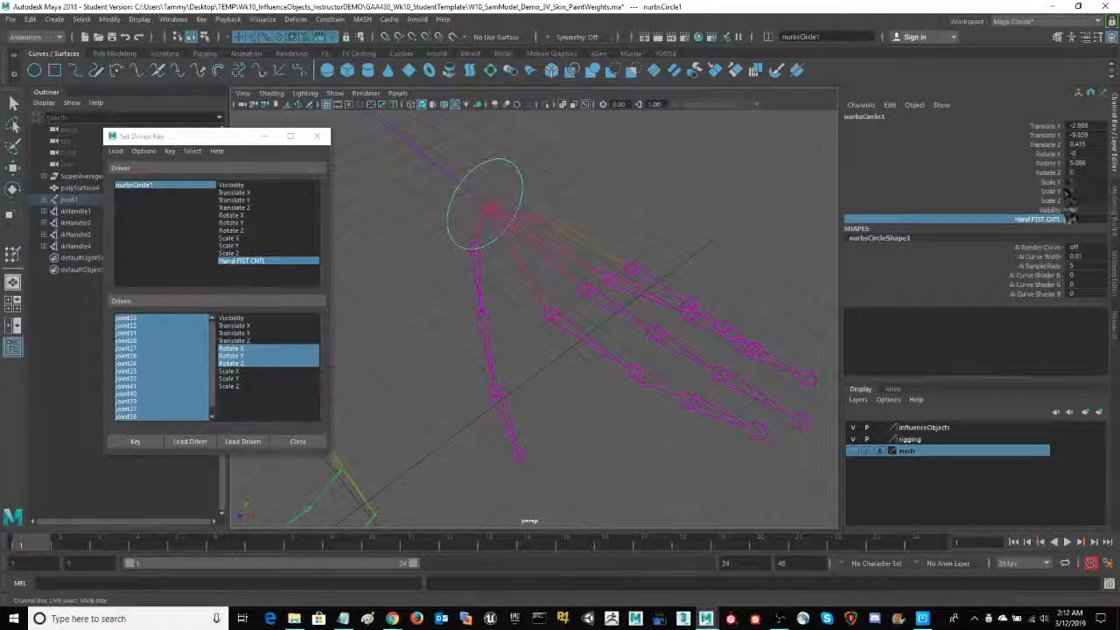
- Set the wrist circle's Hand FIST CNTL to -10 for an extended-hand pose
{"action": "double_click", "coordinate": [1081, 218]}
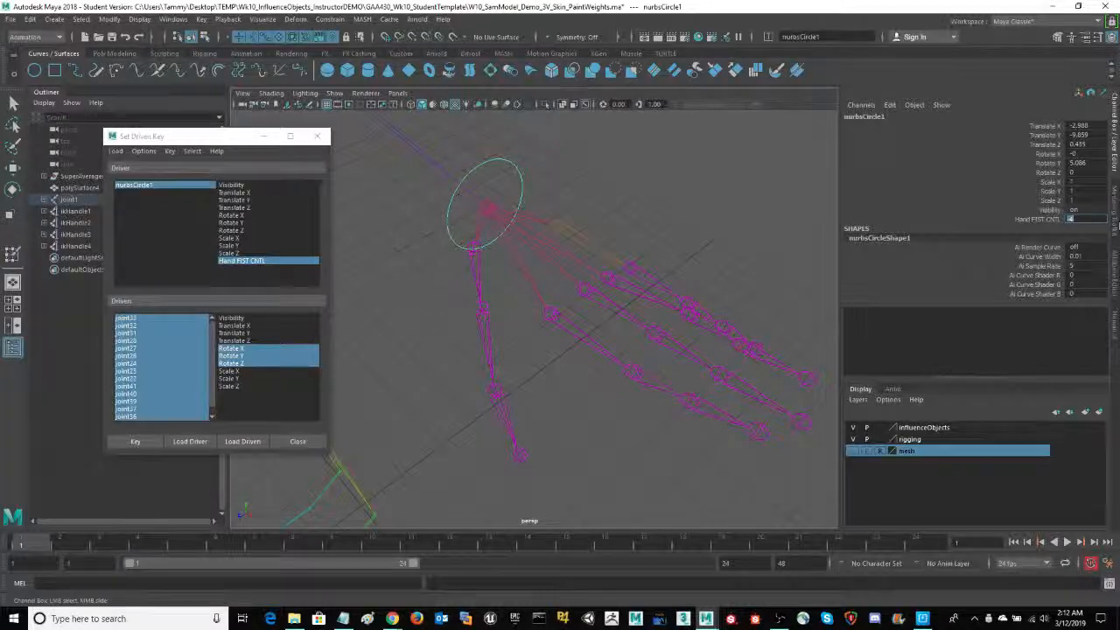
{"action": "type", "text": "0"}
{"action": "key", "text": "Return"}
{"action": "left_click_drag", "start_coordinate": [692, 241], "coordinate": [682, 246], "text": "alt"}
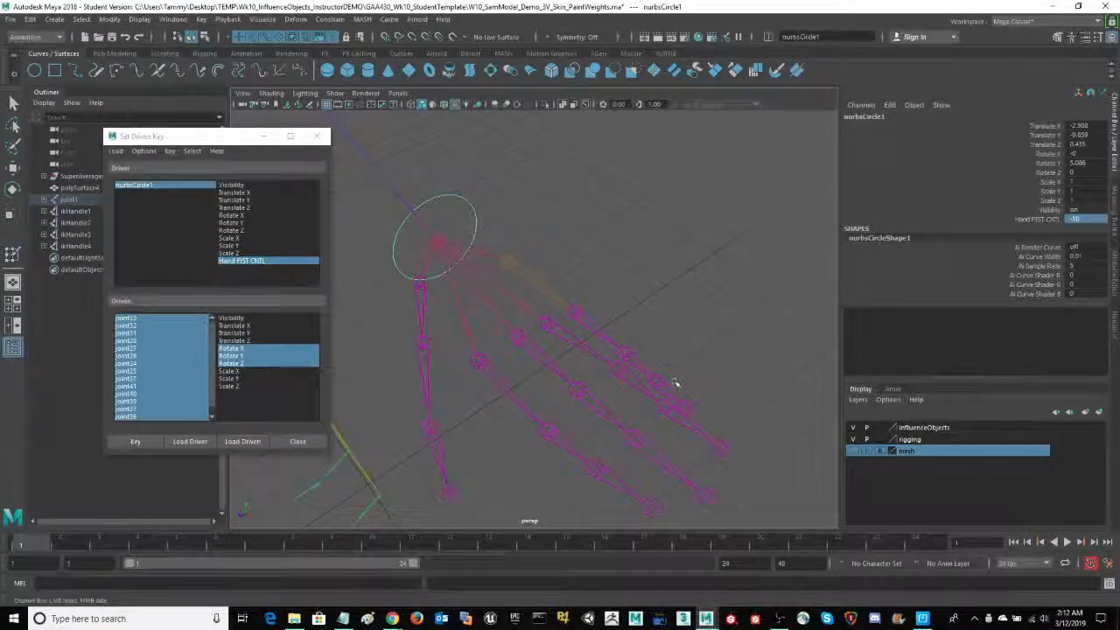
- Select the base, middle and end joints of all four fingers together for posing
{"action": "left_click", "coordinate": [666, 387]}
{"action": "key", "text": "e"}
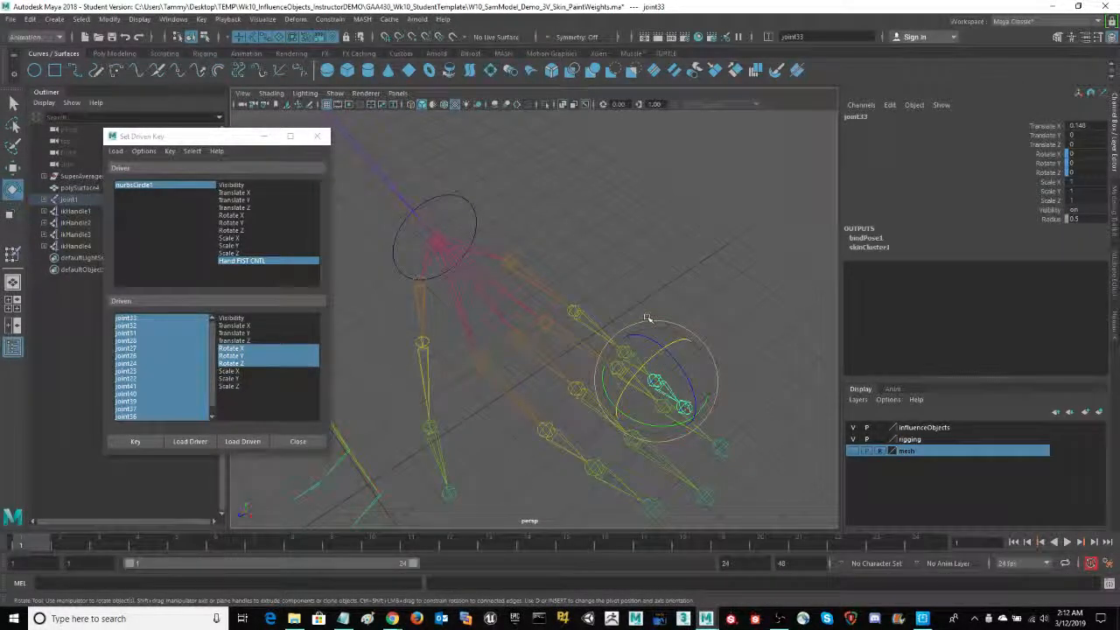
{"action": "key", "text": "w"}
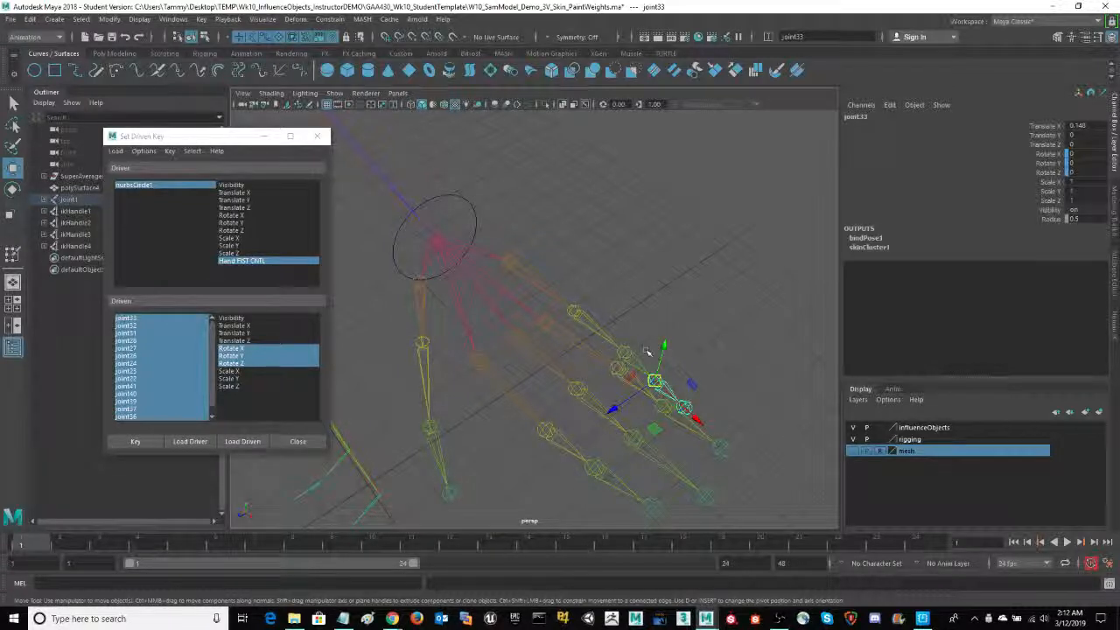
{"action": "middle_click_drag", "start_coordinate": [638, 362], "coordinate": [617, 313]}
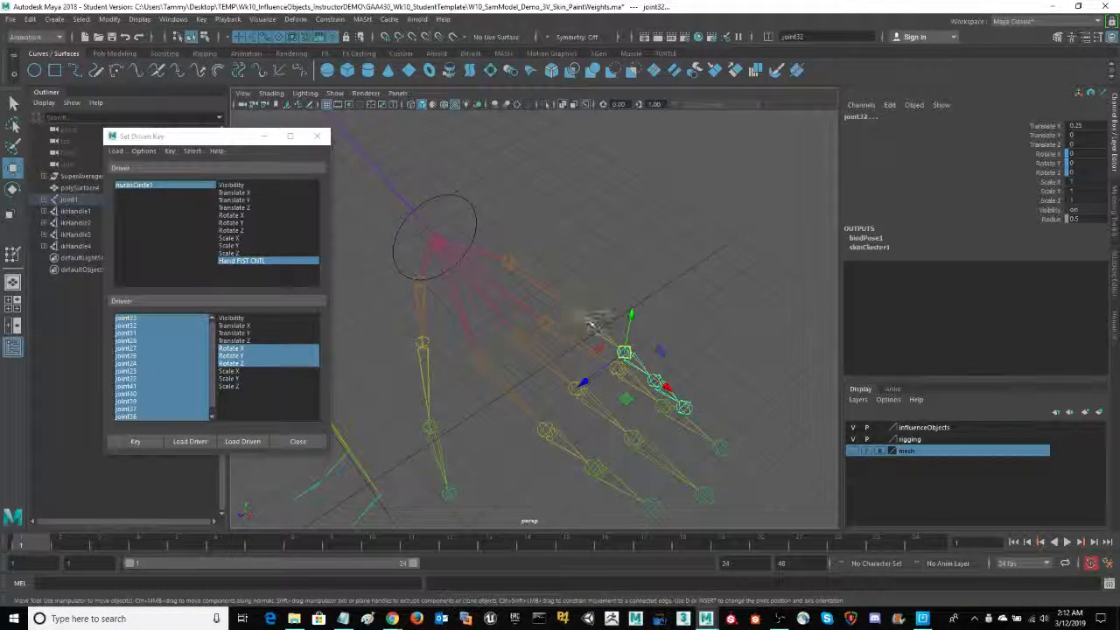
{"action": "left_click", "coordinate": [593, 325], "text": "shift"}
{"action": "left_click", "coordinate": [617, 369]}
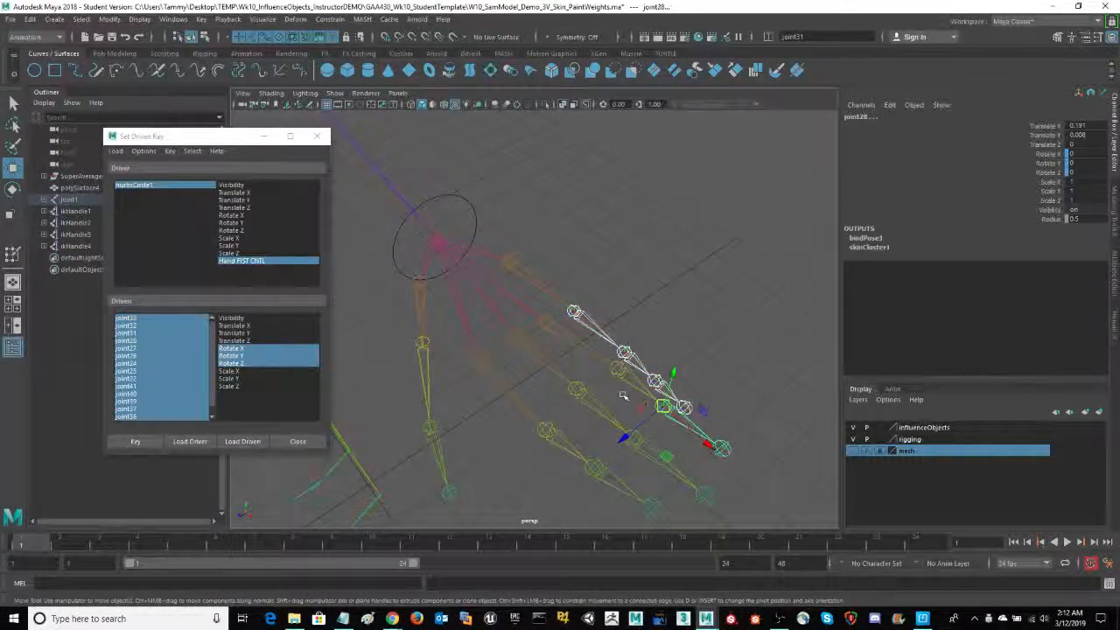
{"action": "left_click", "coordinate": [572, 343]}
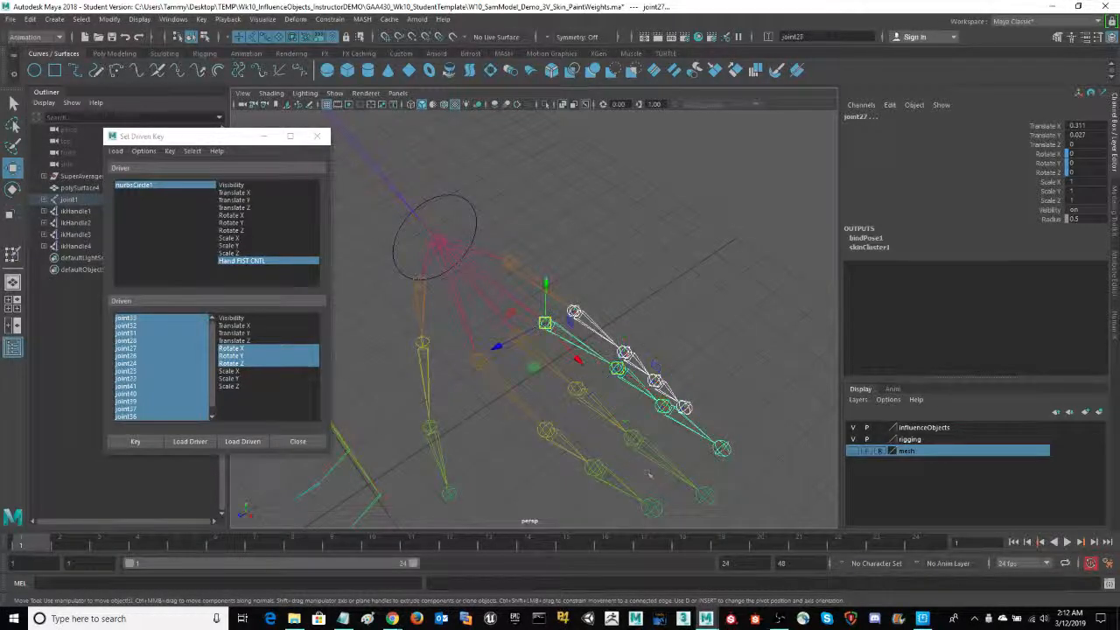
{"action": "left_click", "coordinate": [612, 431]}
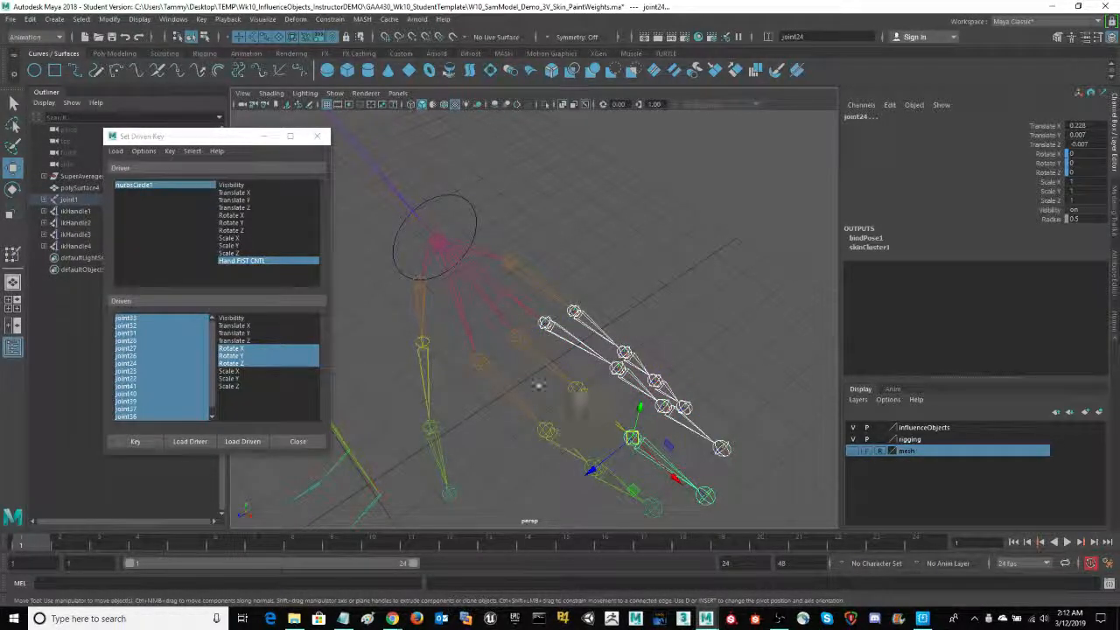
{"action": "left_click", "coordinate": [529, 351]}
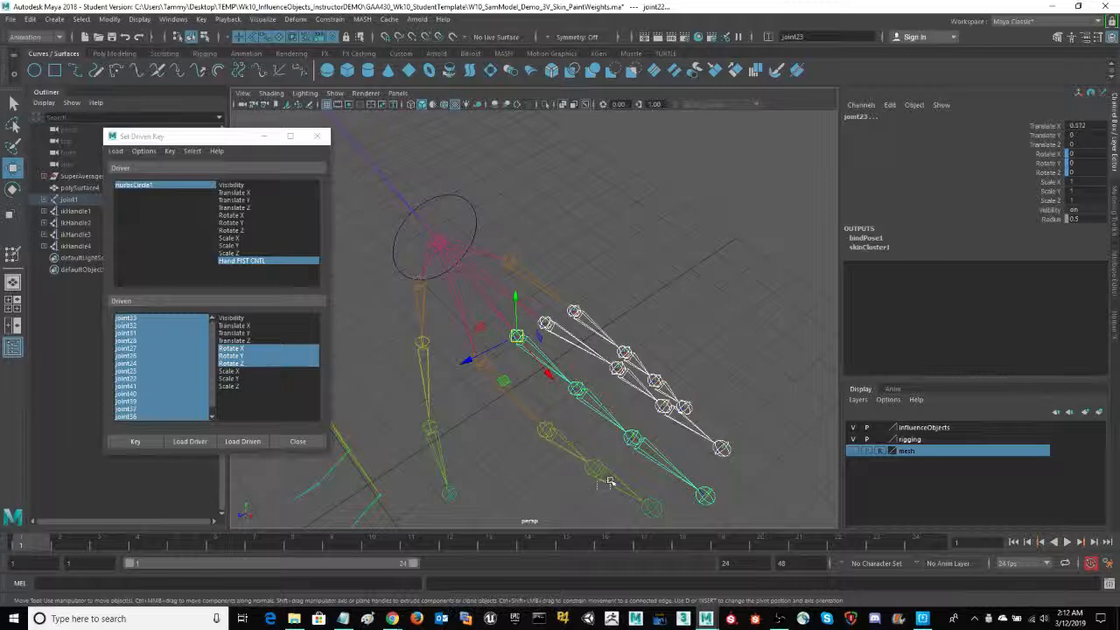
{"action": "left_click", "coordinate": [607, 479]}
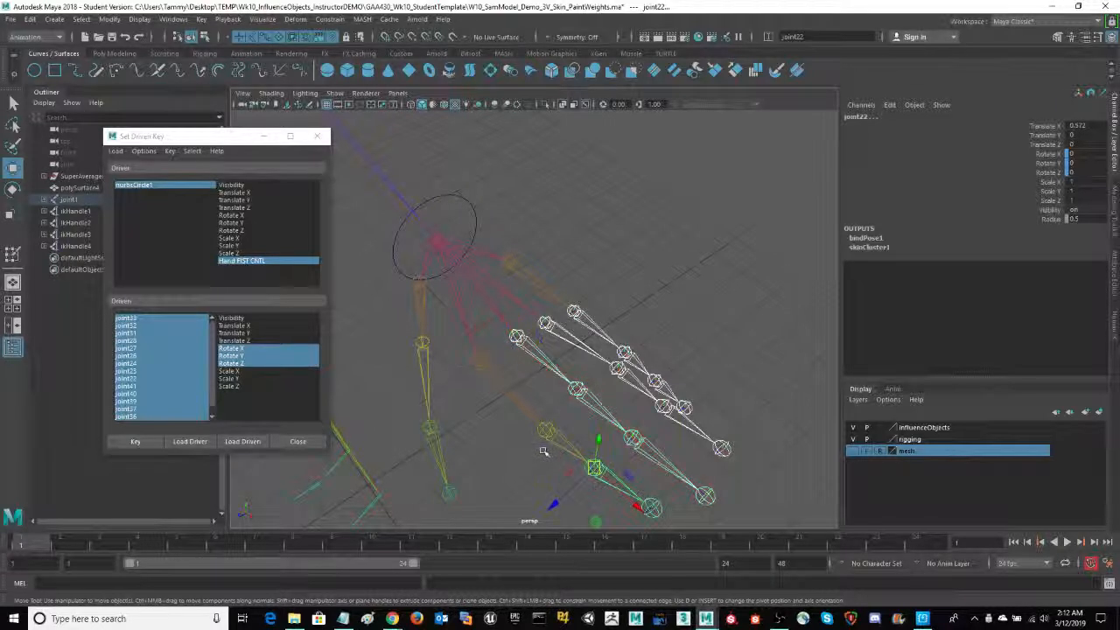
{"action": "left_click", "coordinate": [481, 379]}
- Rotate the selected finger joints to about 7.4 degrees around Z, bending the four fingers slightly backward
{"action": "left_click_drag", "start_coordinate": [680, 325], "coordinate": [668, 352], "text": "alt"}
{"action": "key", "text": "e"}
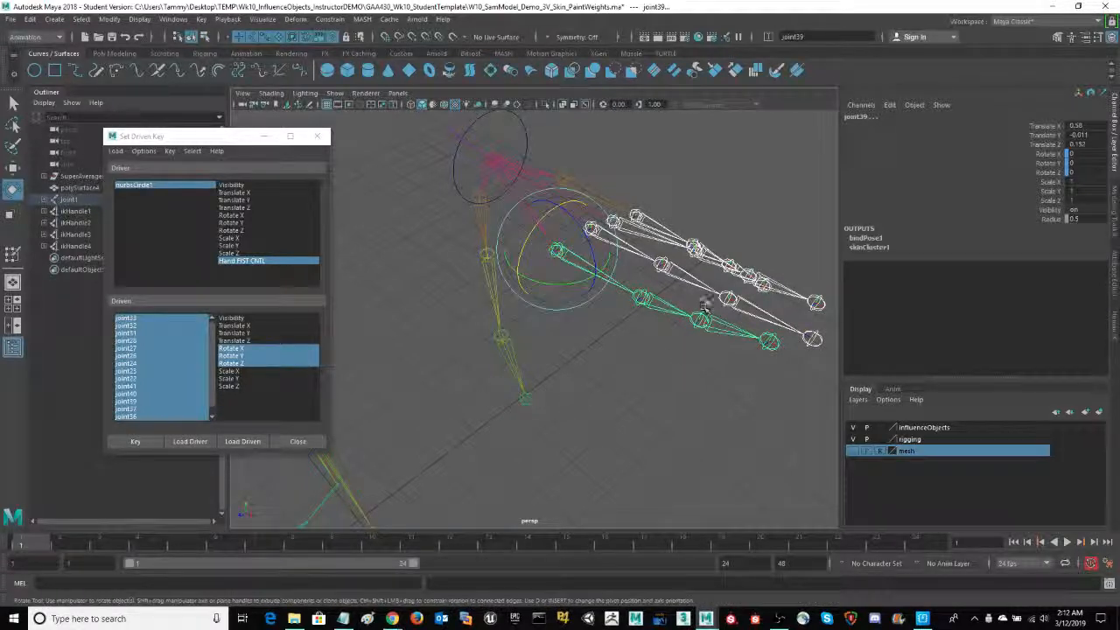
{"action": "left_click_drag", "start_coordinate": [584, 252], "coordinate": [587, 237]}
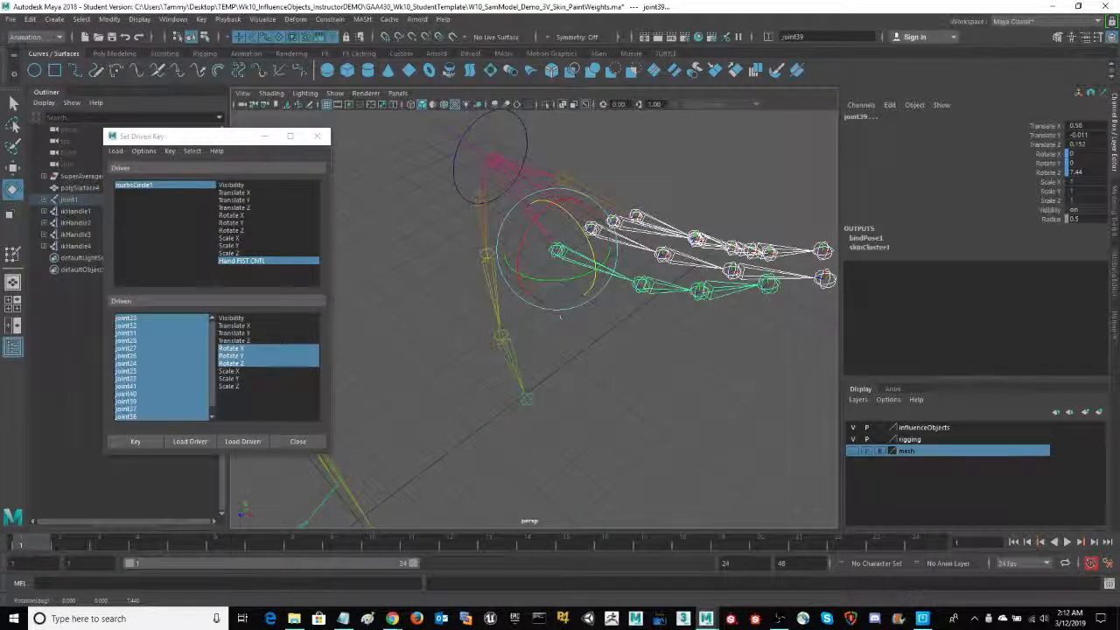
- Rotate the thumb's two outer joints, joint36 and joint37, to about -2.3, -0.5 and 16.2 degrees in X, Y and Z
{"action": "left_click", "coordinate": [501, 336]}
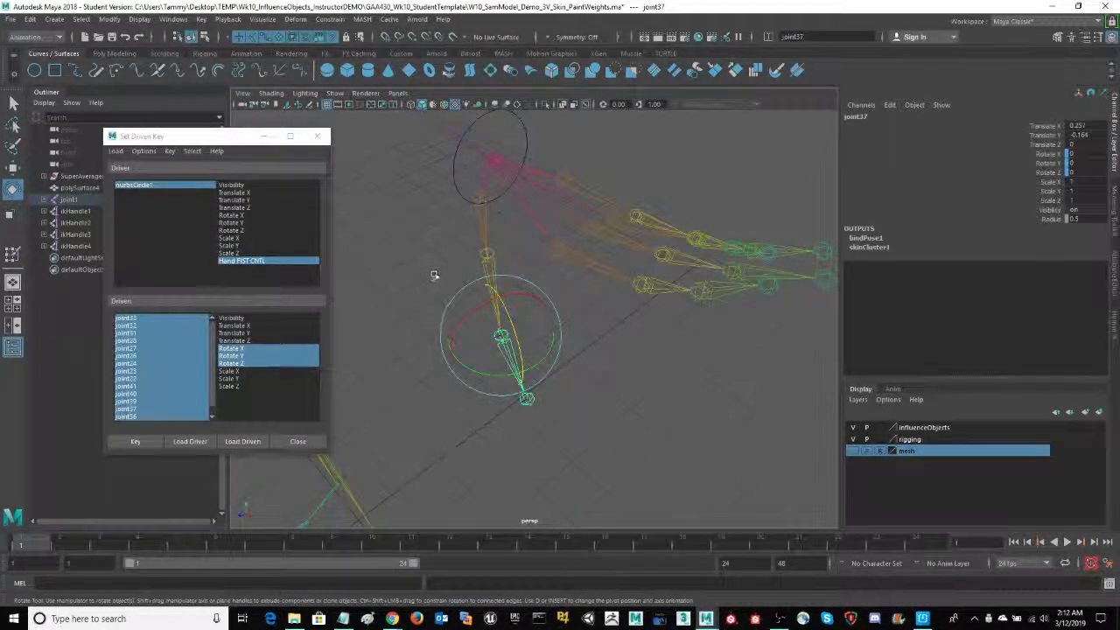
{"action": "left_click", "coordinate": [494, 272]}
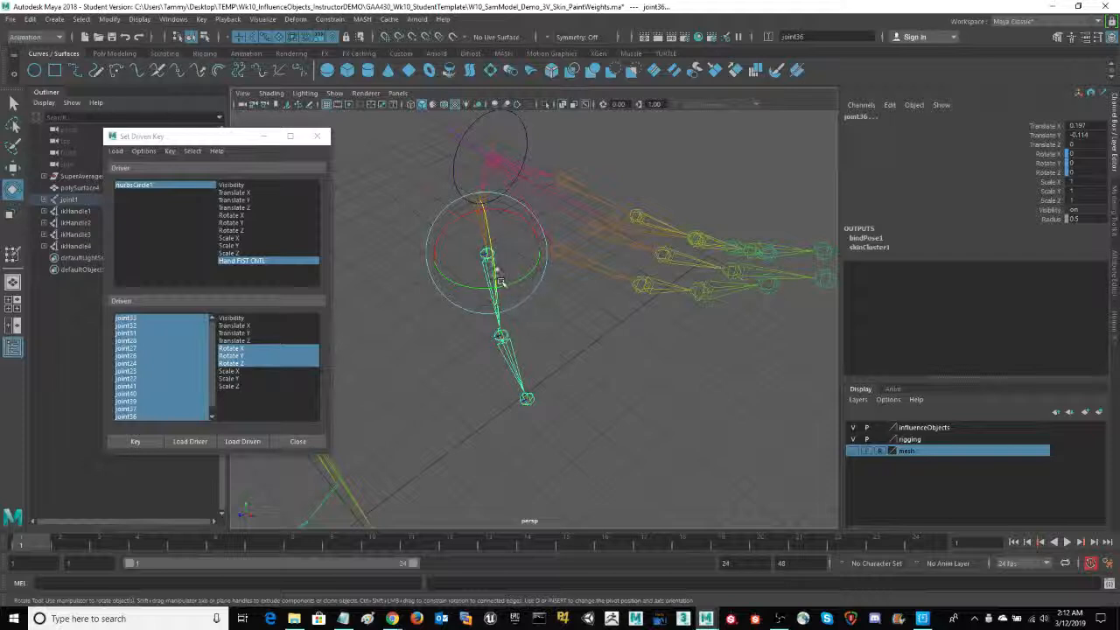
{"action": "left_click_drag", "start_coordinate": [499, 279], "coordinate": [507, 272]}
{"action": "left_click_drag", "start_coordinate": [434, 226], "coordinate": [436, 224]}
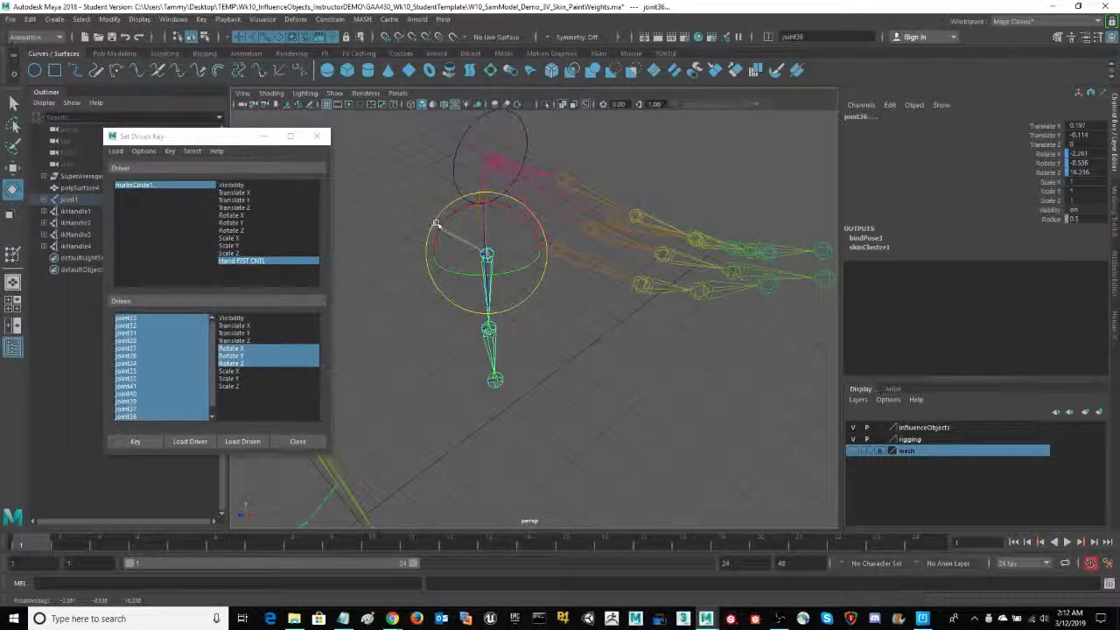
{"action": "left_click", "coordinate": [522, 282]}
- Rotate the thumb's base joint, joint35, to about -11.2 degrees around Y, spreading the thumb away from the fingers
{"action": "left_click", "coordinate": [481, 227]}
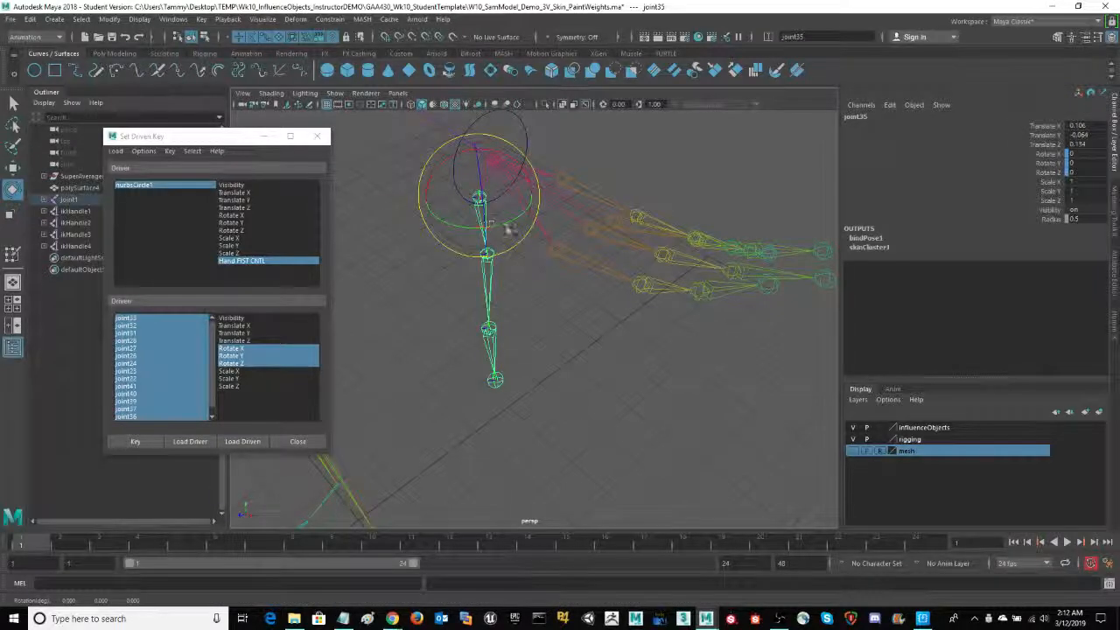
{"action": "left_click_drag", "start_coordinate": [510, 227], "coordinate": [532, 238]}
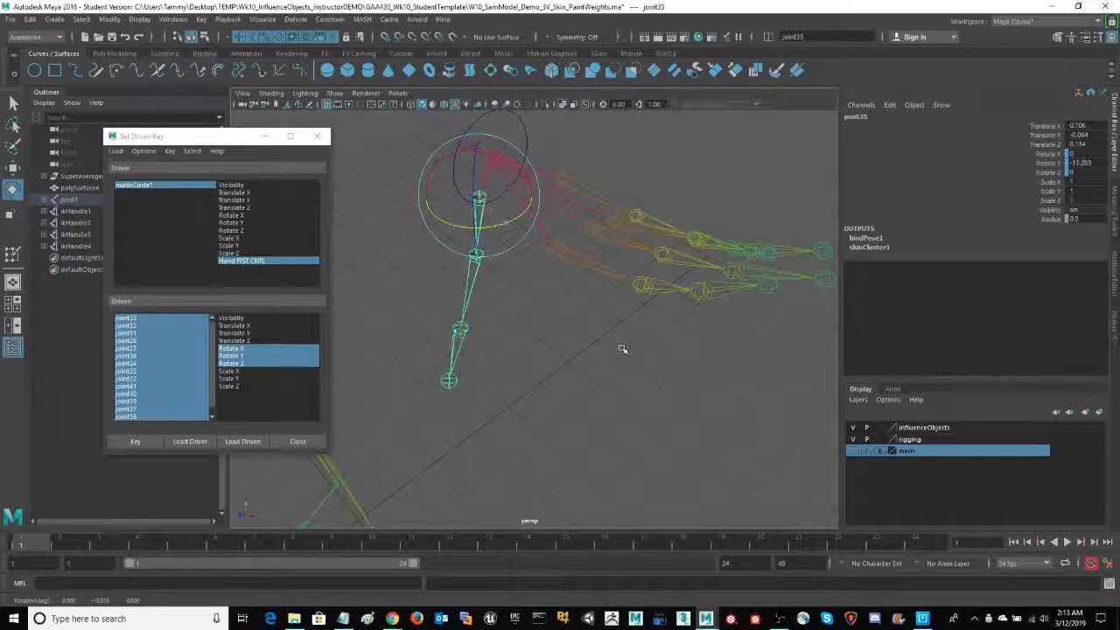
{"action": "left_click_drag", "start_coordinate": [622, 349], "coordinate": [603, 346], "text": "alt"}
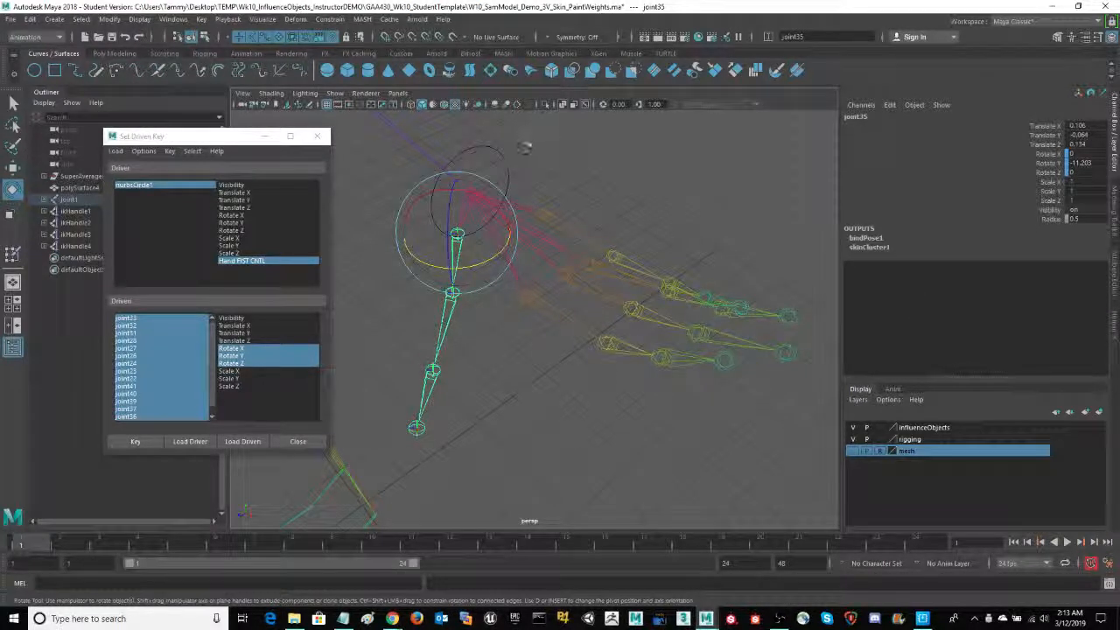
- Select the wrist circle and set a driven key for the backward-stretched hand pose at Hand FIST CNTL -10
{"action": "left_click", "coordinate": [500, 155]}
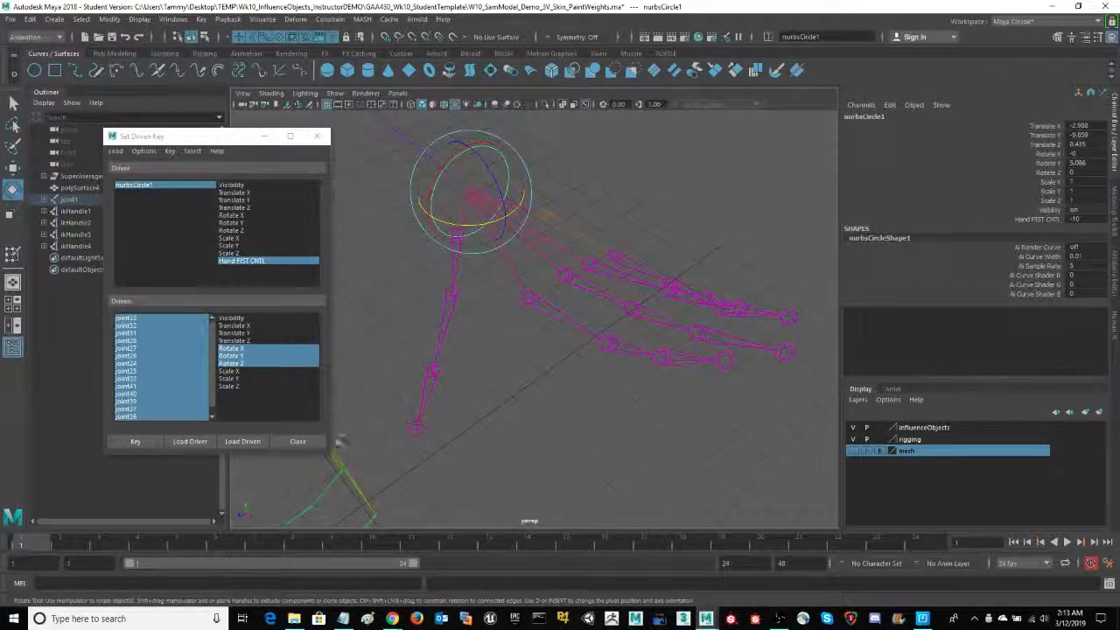
{"action": "left_click", "coordinate": [133, 444]}
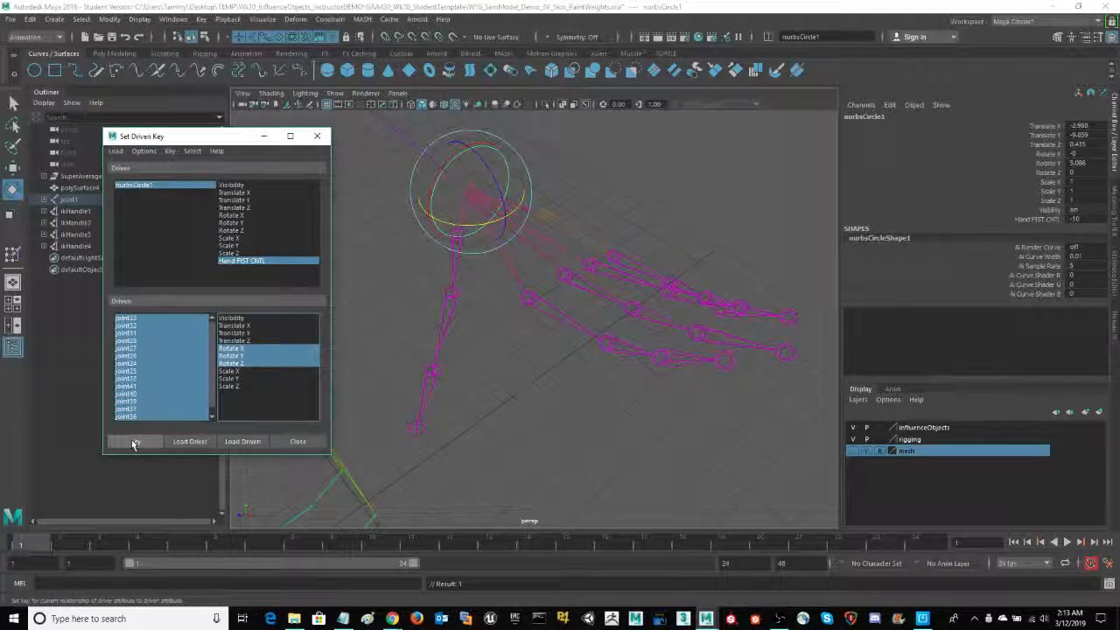
- Scrub Hand FIST CNTL up from -10 and back to check the hand's motion through the stretched, open and fist poses
{"action": "left_click", "coordinate": [1033, 217]}
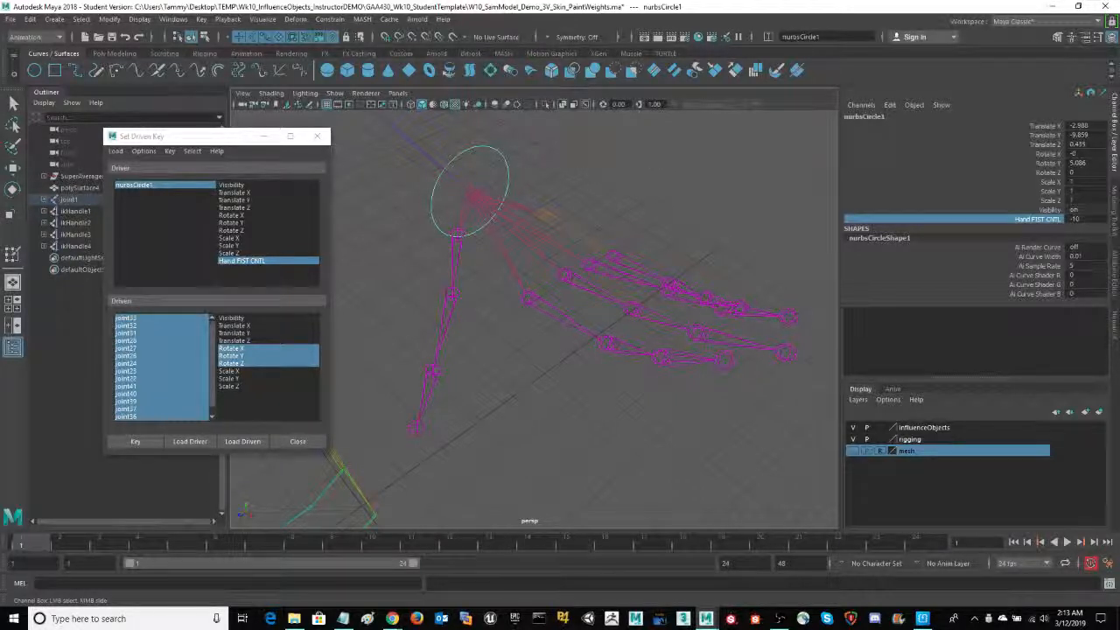
{"action": "mouse_move", "coordinate": [577, 411]}
{"action": "middle_mouse_down"}
{"action": "mouse_move", "coordinate": [700, 411]}
{"action": "mouse_move", "coordinate": [581, 411]}
{"action": "middle_mouse_up"}
{"action": "middle_click_drag", "start_coordinate": [691, 141], "coordinate": [919, 146]}
{"action": "middle_click_drag", "start_coordinate": [551, 149], "coordinate": [787, 150]}
{"action": "scroll", "coordinate": [610, 239], "scroll_direction": "down", "scroll_amount": 5}
{"action": "middle_click_drag", "start_coordinate": [612, 231], "coordinate": [651, 206], "text": "alt"}
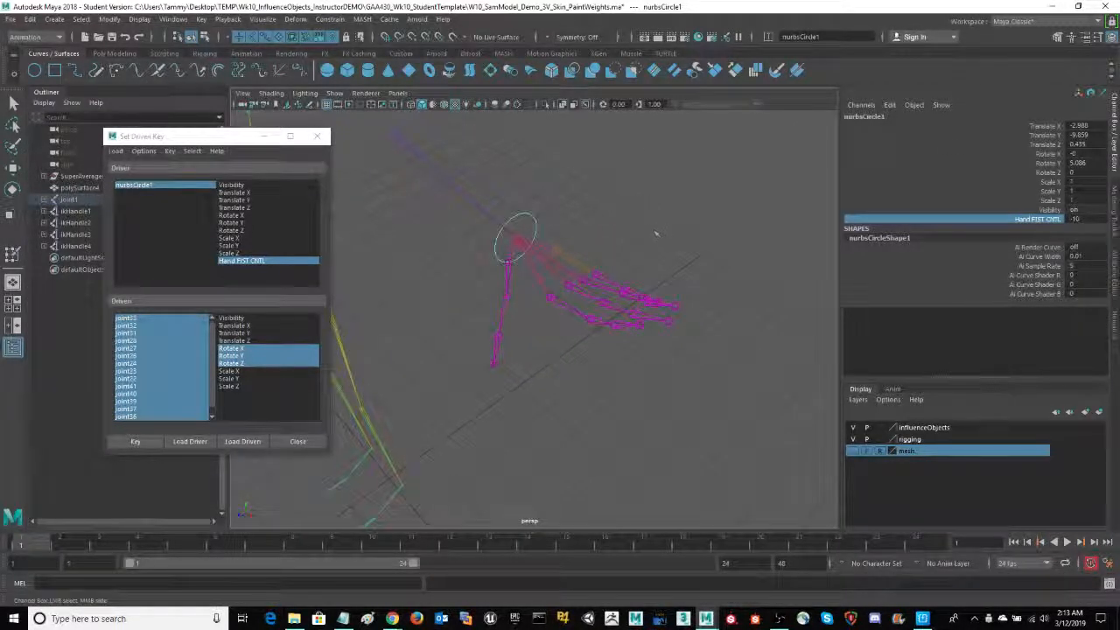
- Set the wrist circle's Hand FIST CNTL to 0 and keyframe that attribute at frame 1
{"action": "right_click_drag", "start_coordinate": [657, 230], "coordinate": [688, 227], "text": "alt"}
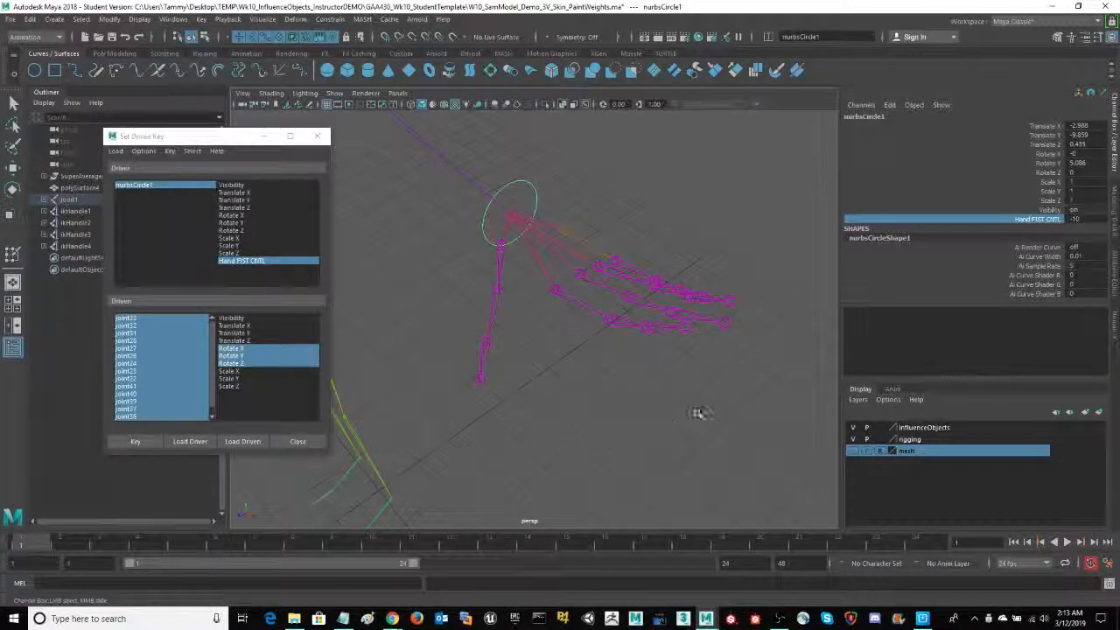
{"action": "left_click_drag", "start_coordinate": [630, 427], "coordinate": [680, 455], "text": "alt"}
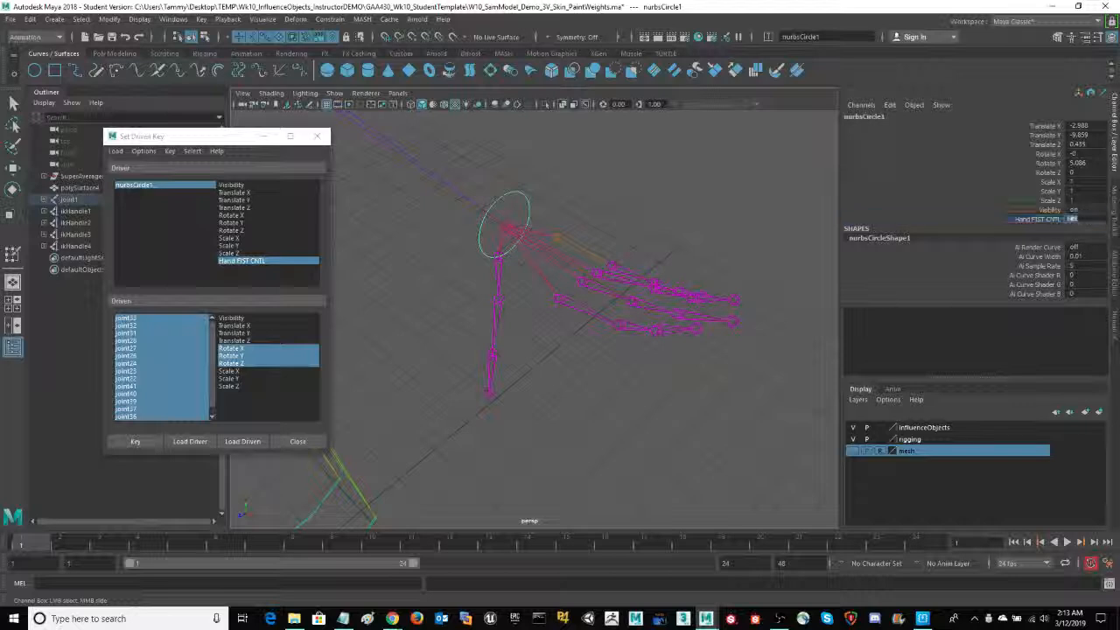
{"action": "double_click", "coordinate": [1075, 219]}
{"action": "type", "text": "0"}
{"action": "key", "text": "Return"}
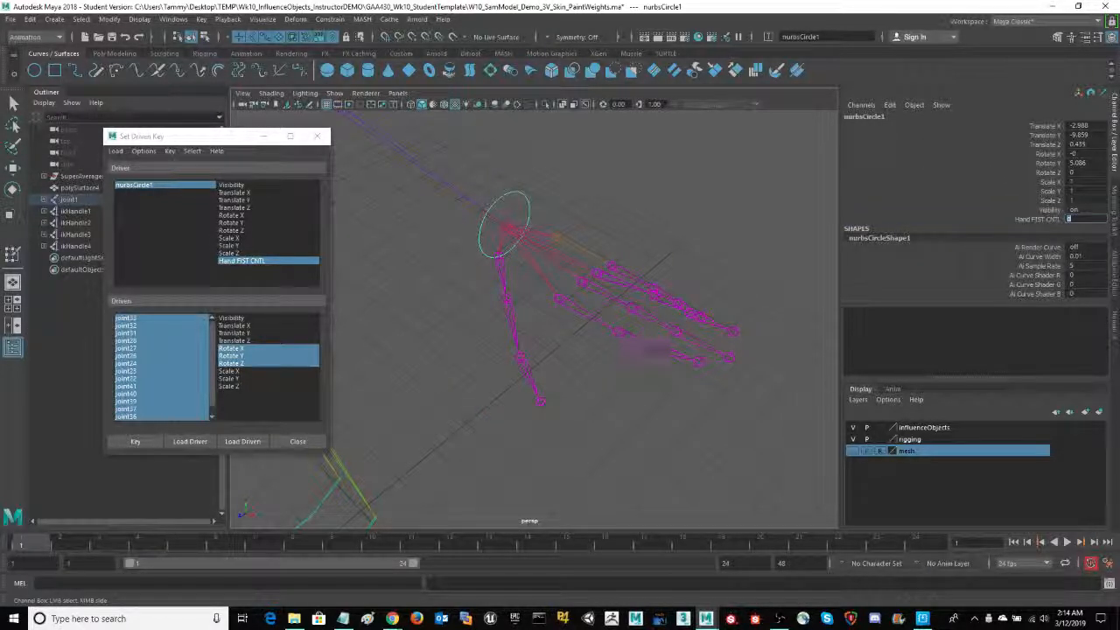
{"action": "left_click", "coordinate": [1033, 220]}
{"action": "right_click", "coordinate": [1028, 222]}
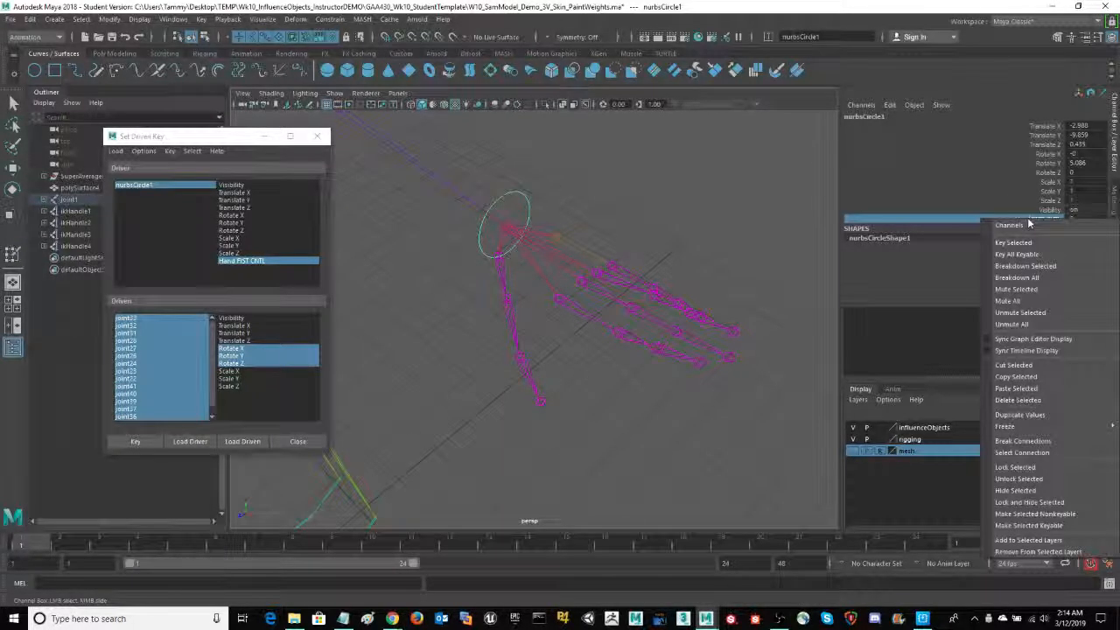
{"action": "left_click", "coordinate": [1028, 242]}
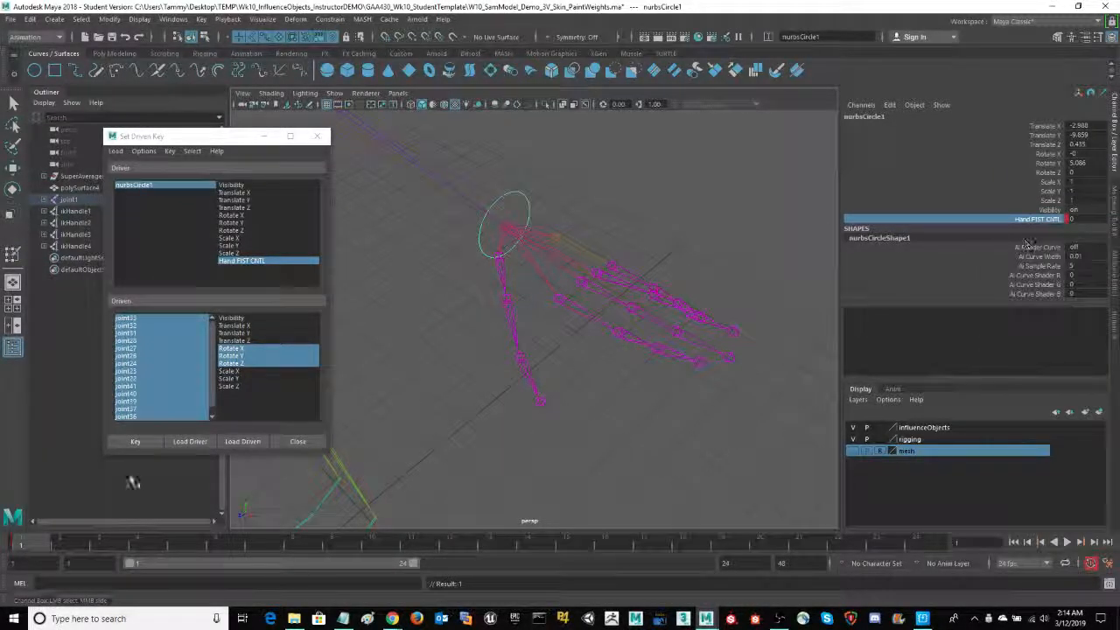
- Animate Hand FIST CNTL to about 51.5 at frame 5, about 29.4 at frame 10 and -10 at frame 15
{"action": "left_click_drag", "start_coordinate": [39, 549], "coordinate": [185, 554]}
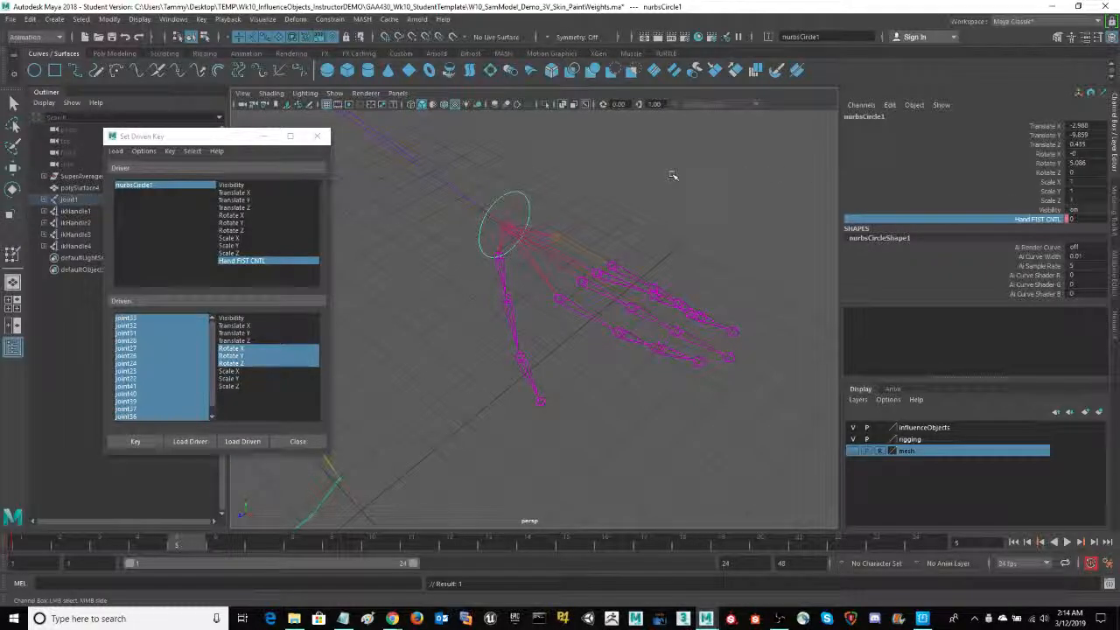
{"action": "middle_click_drag", "start_coordinate": [665, 179], "coordinate": [959, 169]}
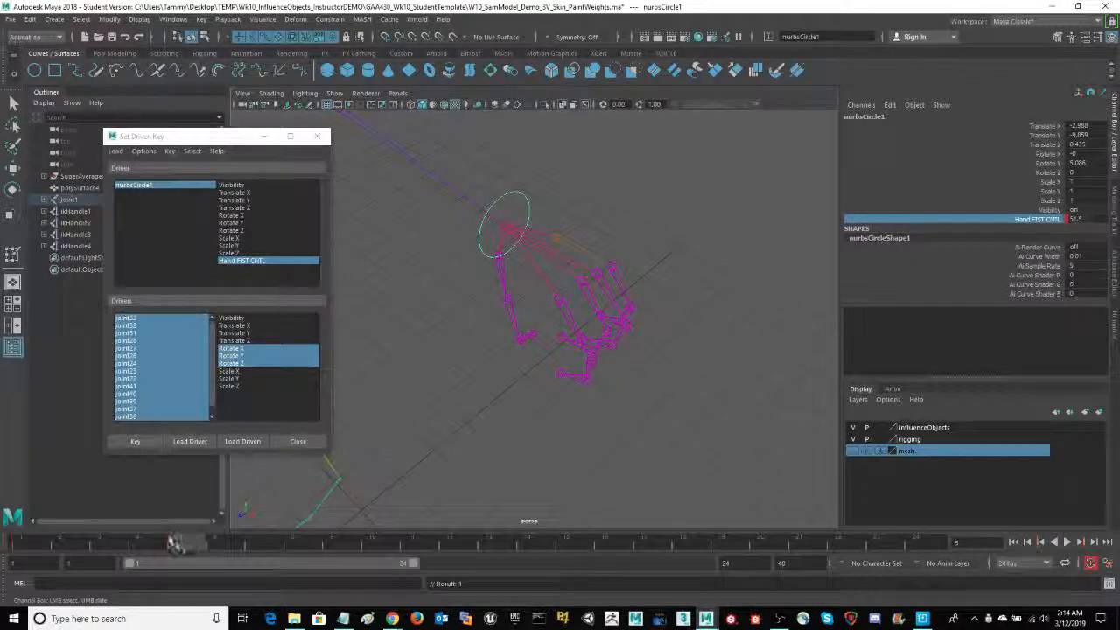
{"action": "left_click_drag", "start_coordinate": [179, 545], "coordinate": [374, 545]}
{"action": "middle_click_drag", "start_coordinate": [742, 191], "coordinate": [608, 200]}
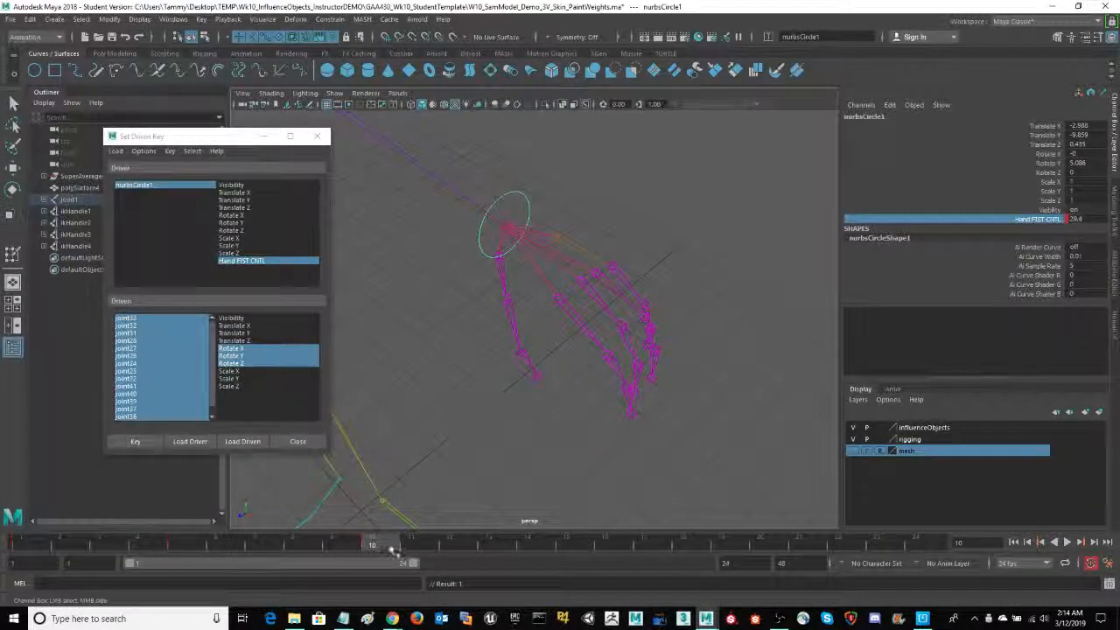
{"action": "left_click_drag", "start_coordinate": [385, 545], "coordinate": [584, 542]}
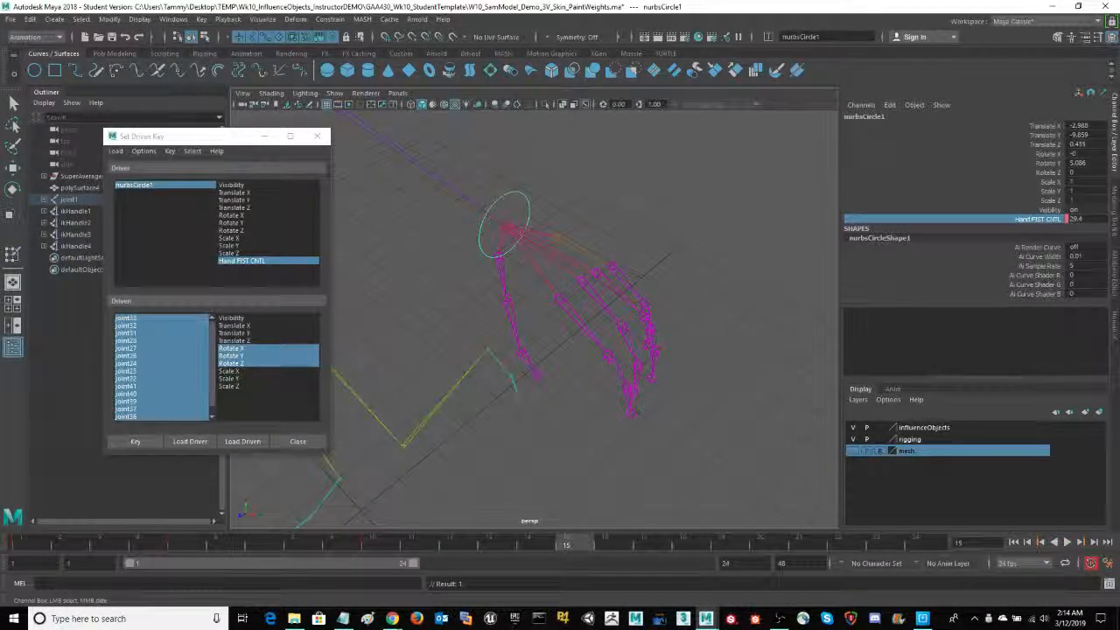
{"action": "middle_click_drag", "start_coordinate": [542, 420], "coordinate": [420, 416]}
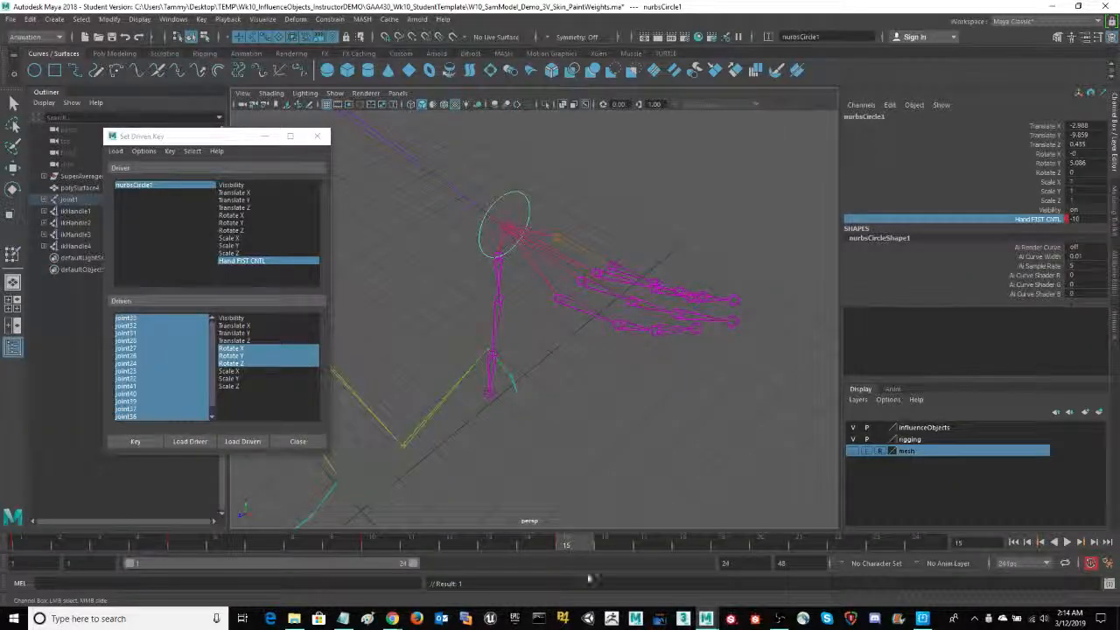
- Return to frame 1 and play back the animation to check the hand's motion between the keyed poses
{"action": "left_click_drag", "start_coordinate": [579, 544], "coordinate": [21, 544]}
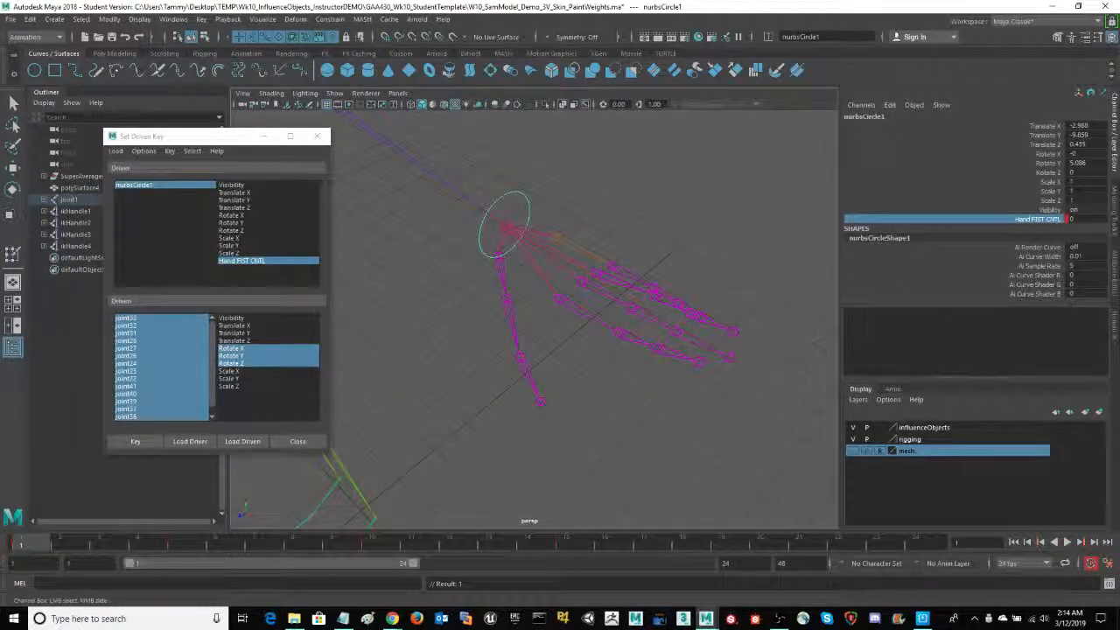
{"action": "left_click_drag", "start_coordinate": [634, 442], "coordinate": [644, 437], "text": "alt"}
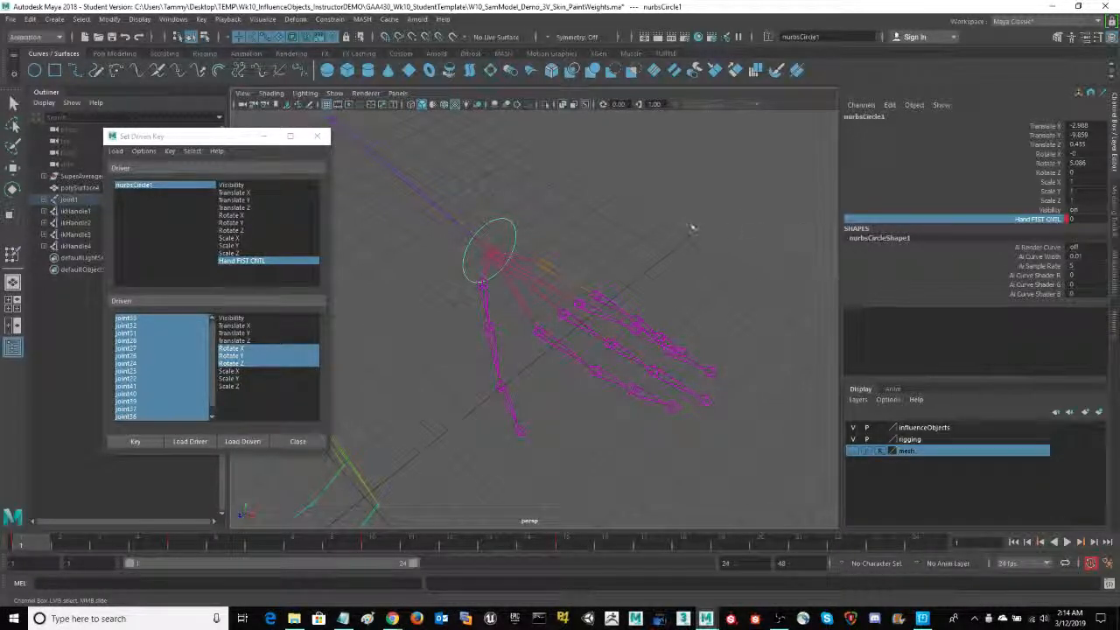
{"action": "mouse_move", "coordinate": [692, 230]}
{"action": "left_mouse_down", "text": "alt"}
{"action": "mouse_move", "coordinate": [702, 218]}
{"action": "mouse_move", "coordinate": [687, 222]}
{"action": "left_mouse_up", "text": "alt"}
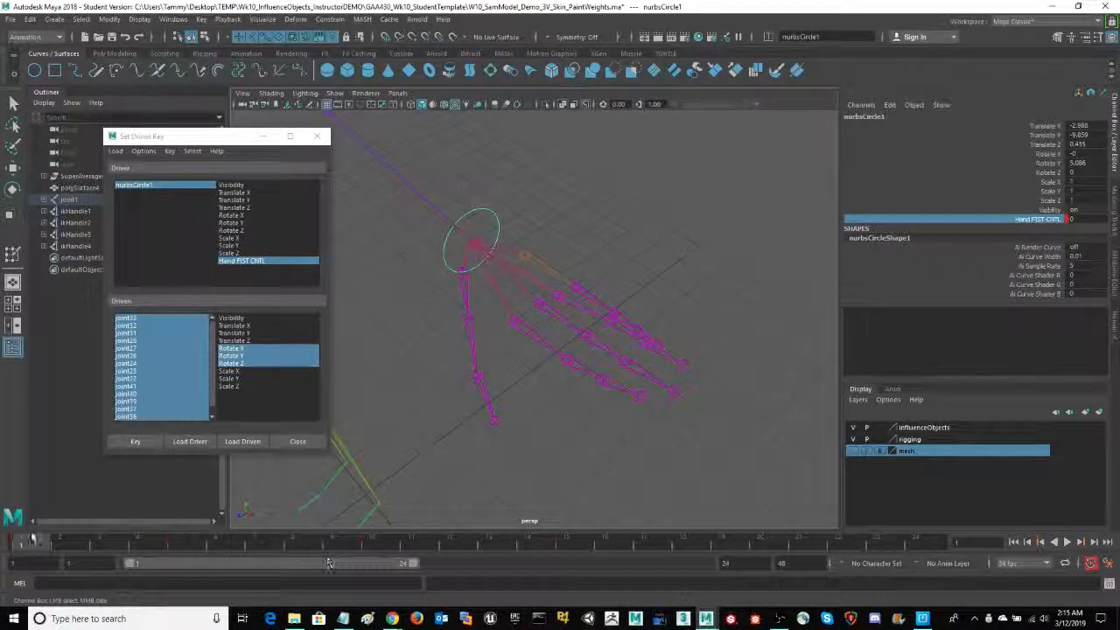
{"action": "key", "text": "alt+v"}
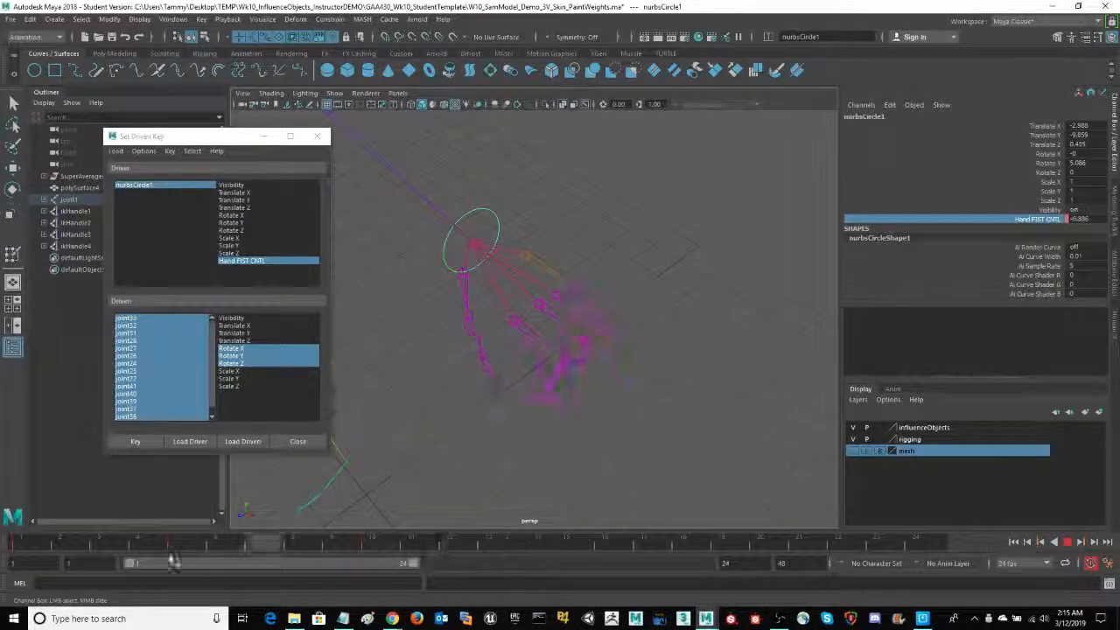
{"action": "left_click_drag", "start_coordinate": [173, 559], "coordinate": [46, 561]}
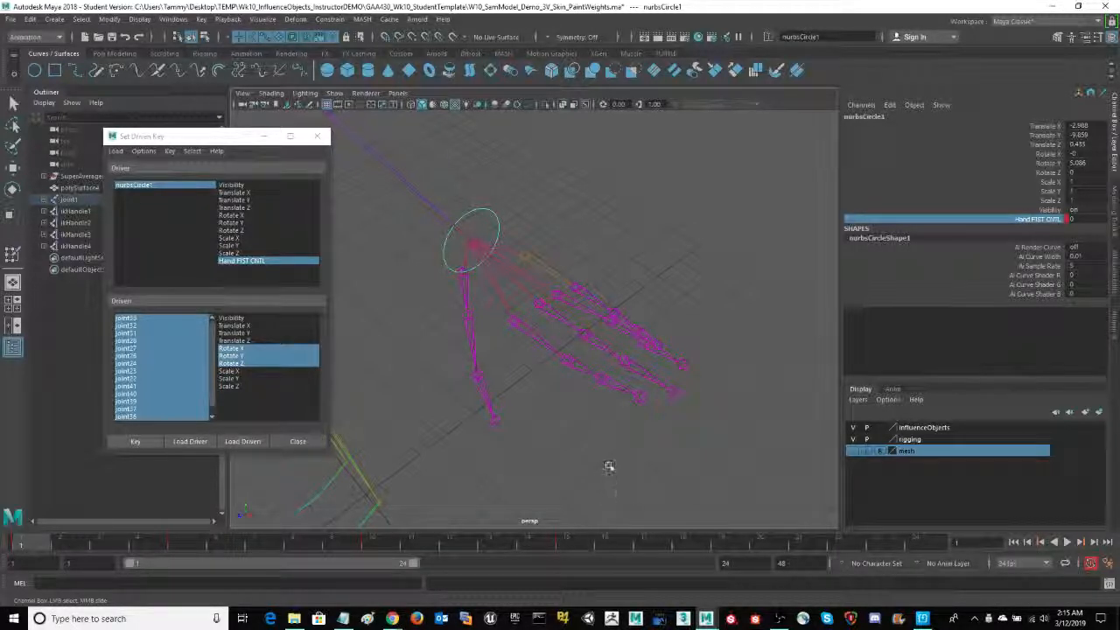
{"action": "left_click_drag", "start_coordinate": [609, 465], "coordinate": [608, 465], "text": "alt"}
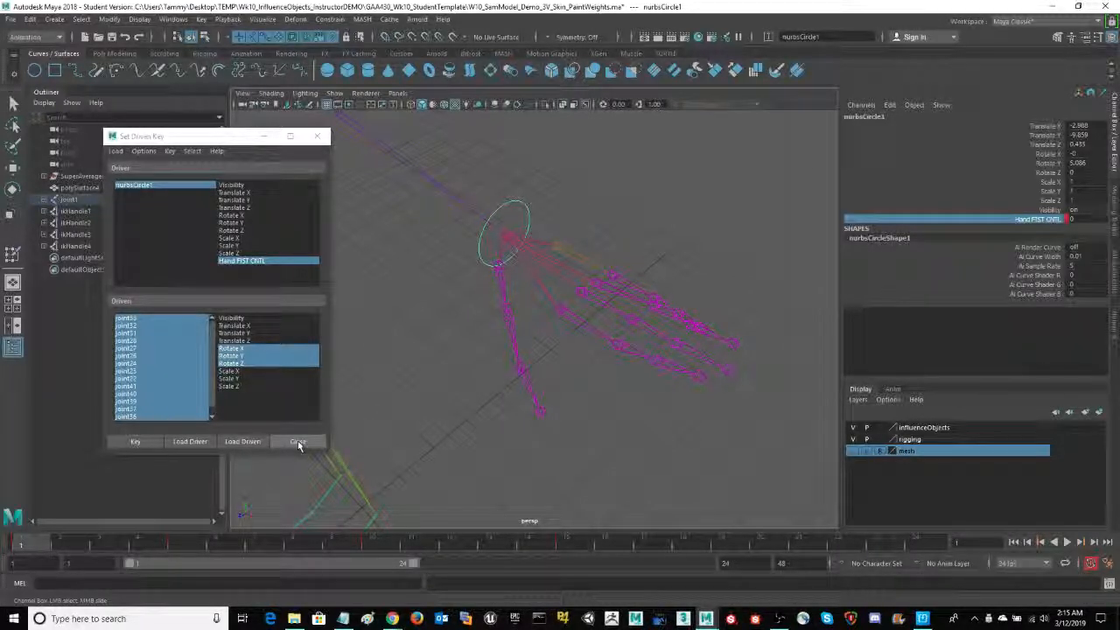
- Close the Set Driven Key window and make the mesh layer visible around the hand joints
{"action": "left_click", "coordinate": [297, 442]}
{"action": "middle_click_drag", "start_coordinate": [477, 411], "coordinate": [451, 432], "text": "alt"}
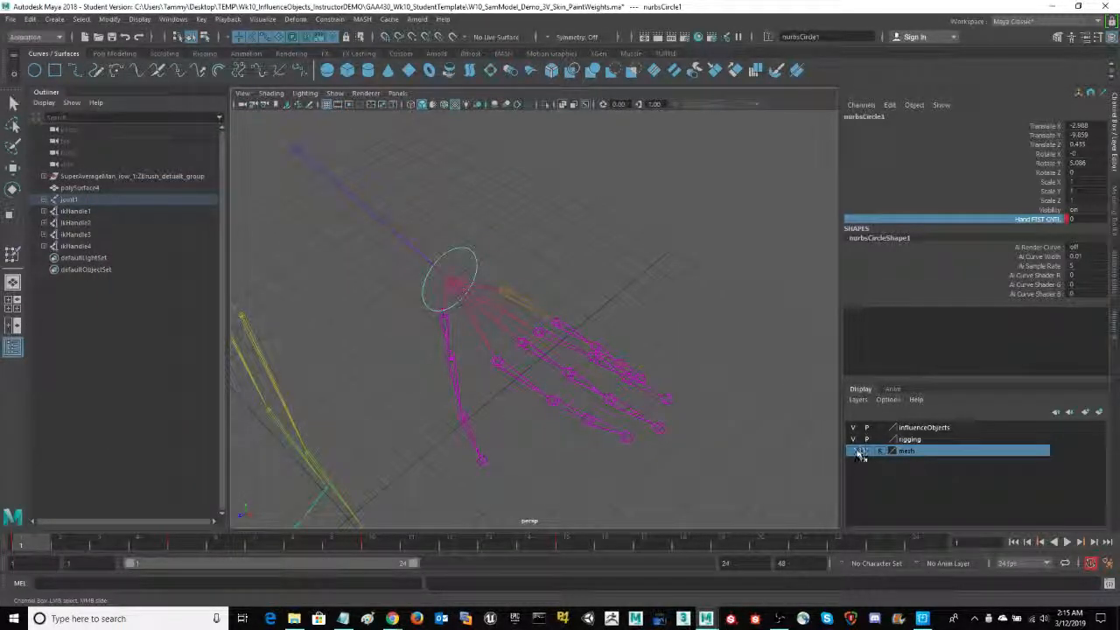
{"action": "left_click", "coordinate": [854, 450]}
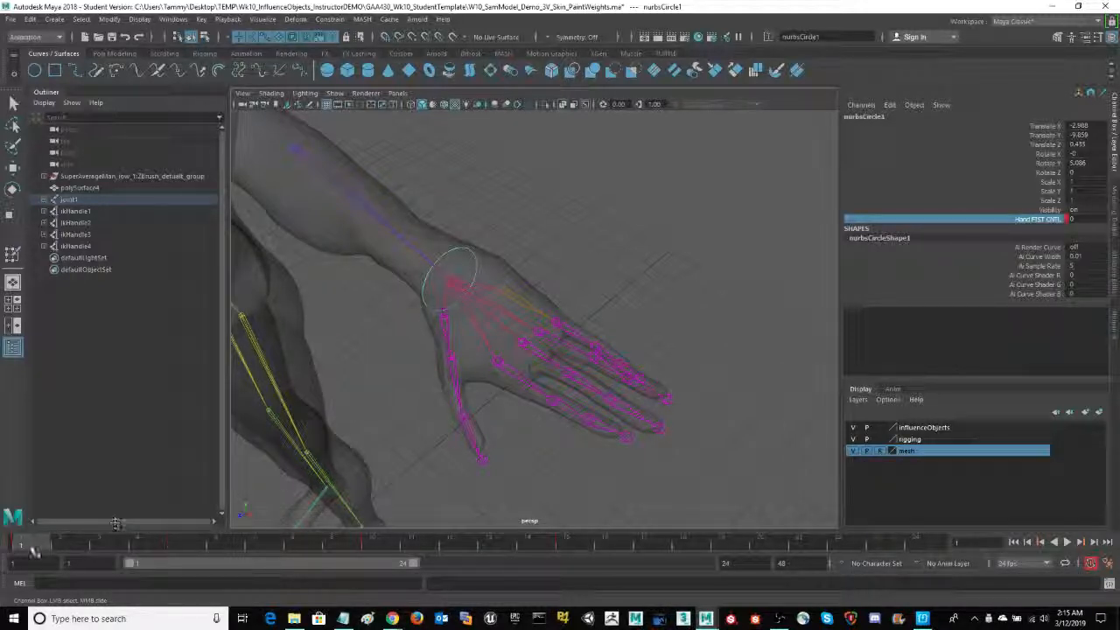
- Scrub the animation from frame 1 and back to check the hand mesh's deformation, and examine the whole character
{"action": "left_click_drag", "start_coordinate": [56, 549], "coordinate": [235, 580]}
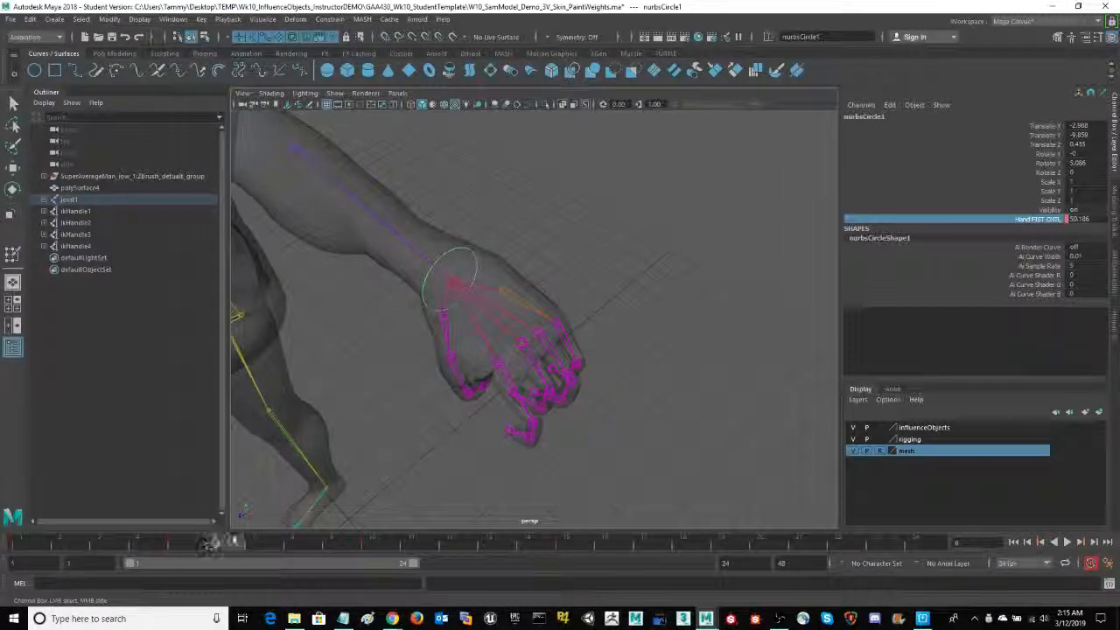
{"action": "left_click_drag", "start_coordinate": [210, 543], "coordinate": [24, 556]}
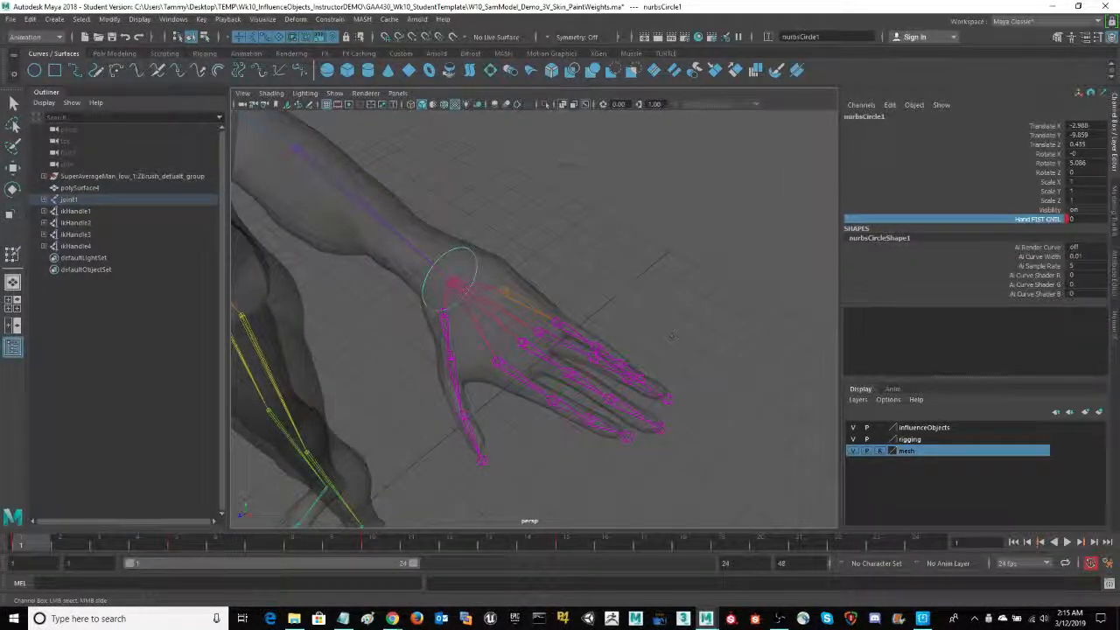
{"action": "left_click_drag", "start_coordinate": [672, 336], "coordinate": [595, 415], "text": "alt"}
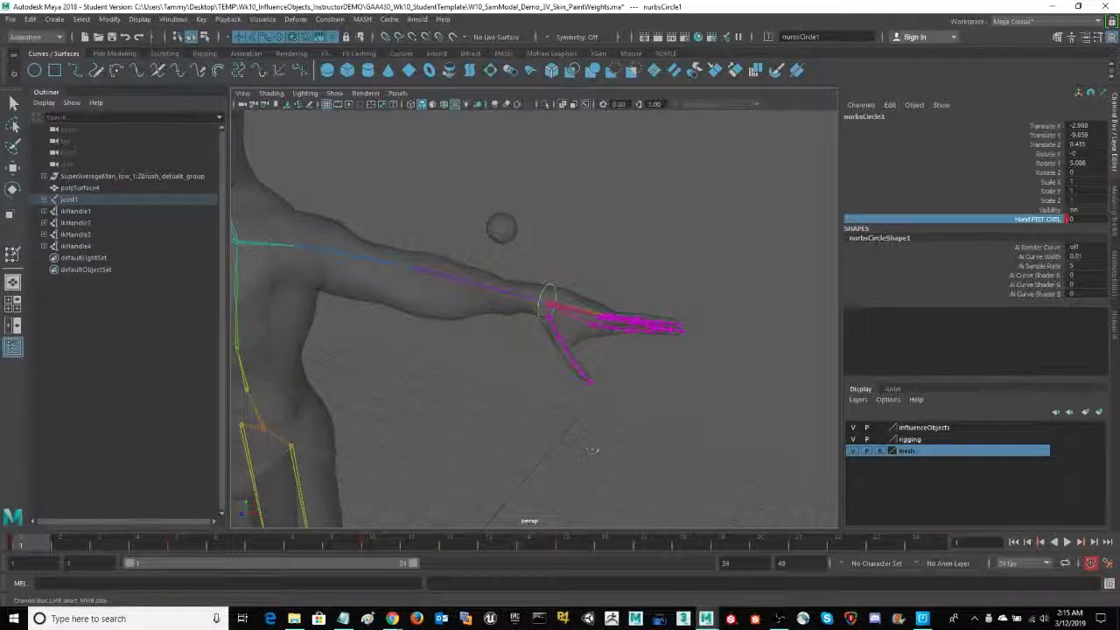
{"action": "scroll", "coordinate": [595, 450], "scroll_direction": "down", "scroll_amount": 10}
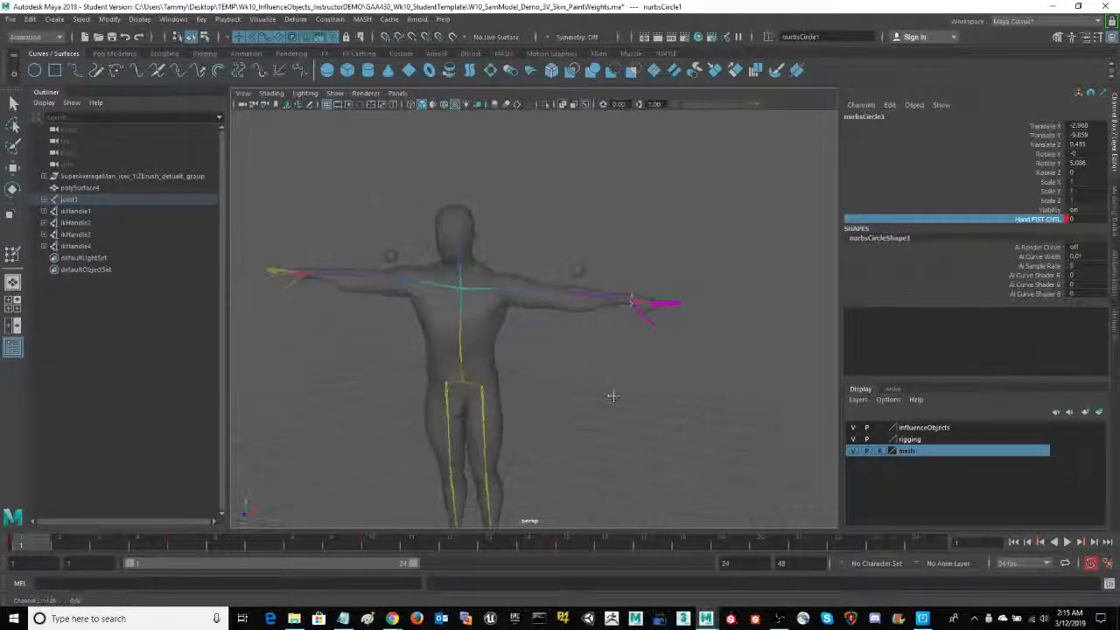
{"action": "middle_click_drag", "start_coordinate": [613, 396], "coordinate": [635, 378], "text": "alt"}
{"action": "left_click_drag", "start_coordinate": [654, 277], "coordinate": [674, 346], "text": "alt"}
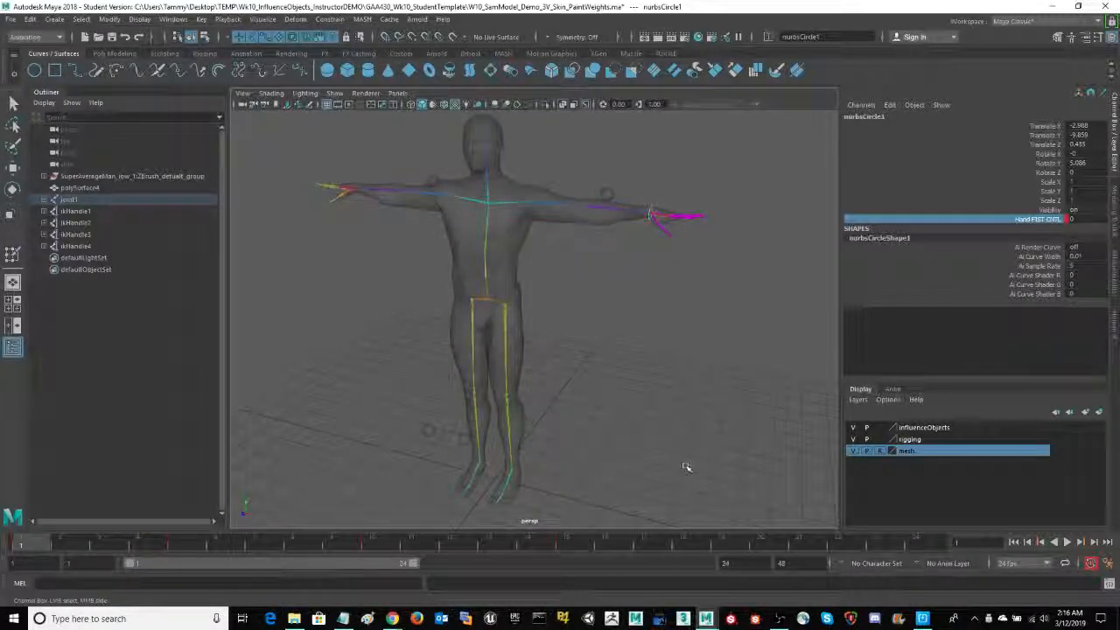